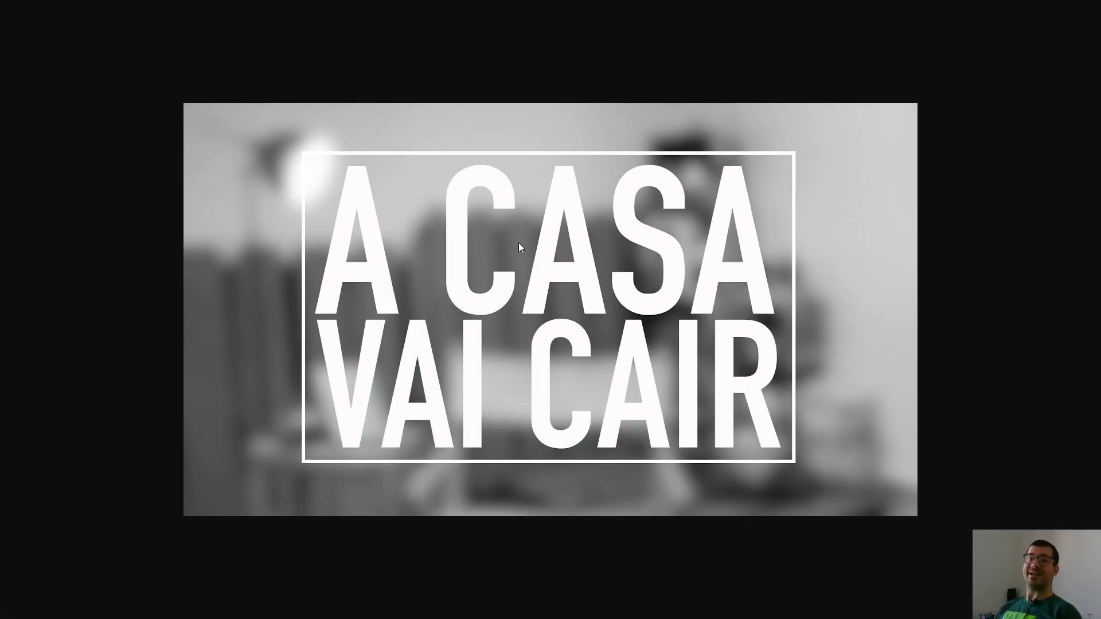
# - Flip through the open reference images, including the sculpture armature stages
pyautogui.hotkey('ctrl', 'Tab')
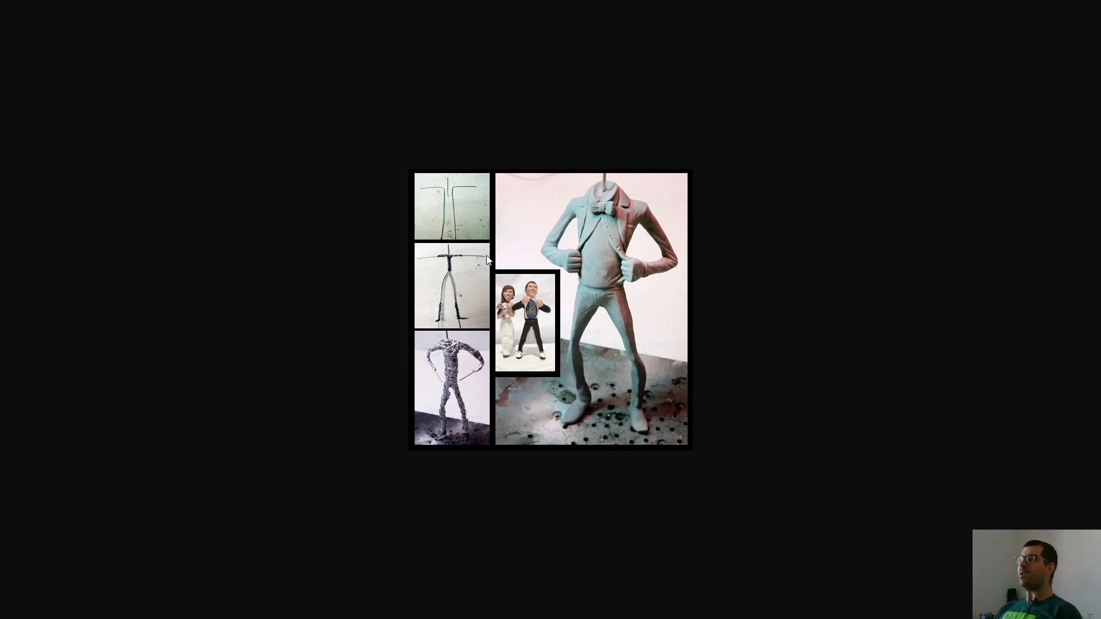
pyautogui.hotkey('ctrl', 'Tab')
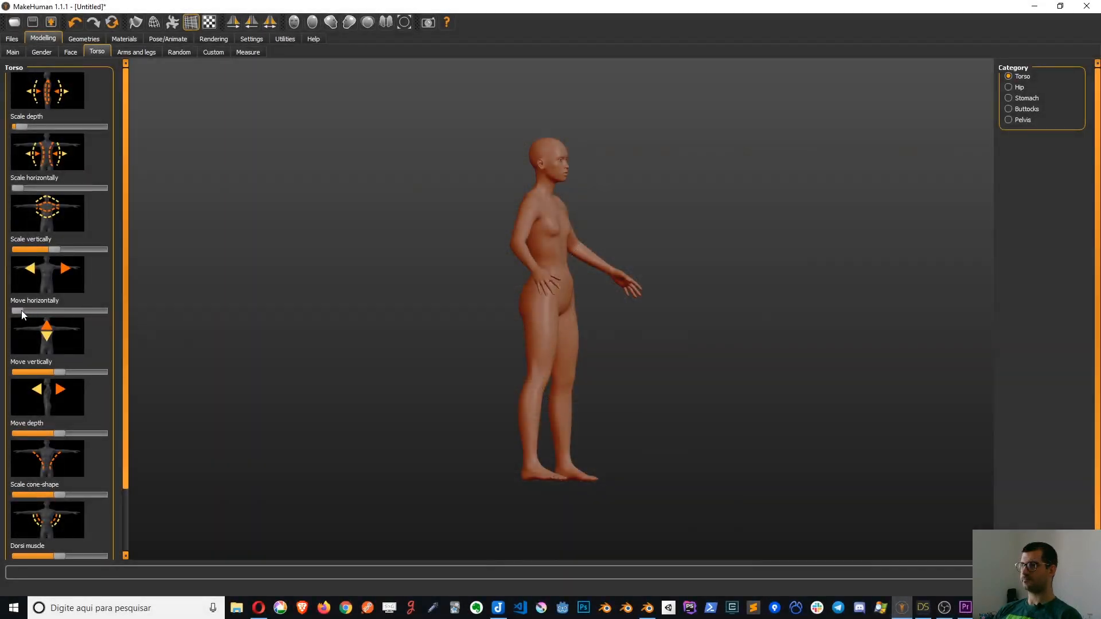
# - Switch to MakeHuman and raise the torso's Move horizontally setting to its maximum
pyautogui.moveTo(22, 310); pyautogui.dragTo(597, 310)
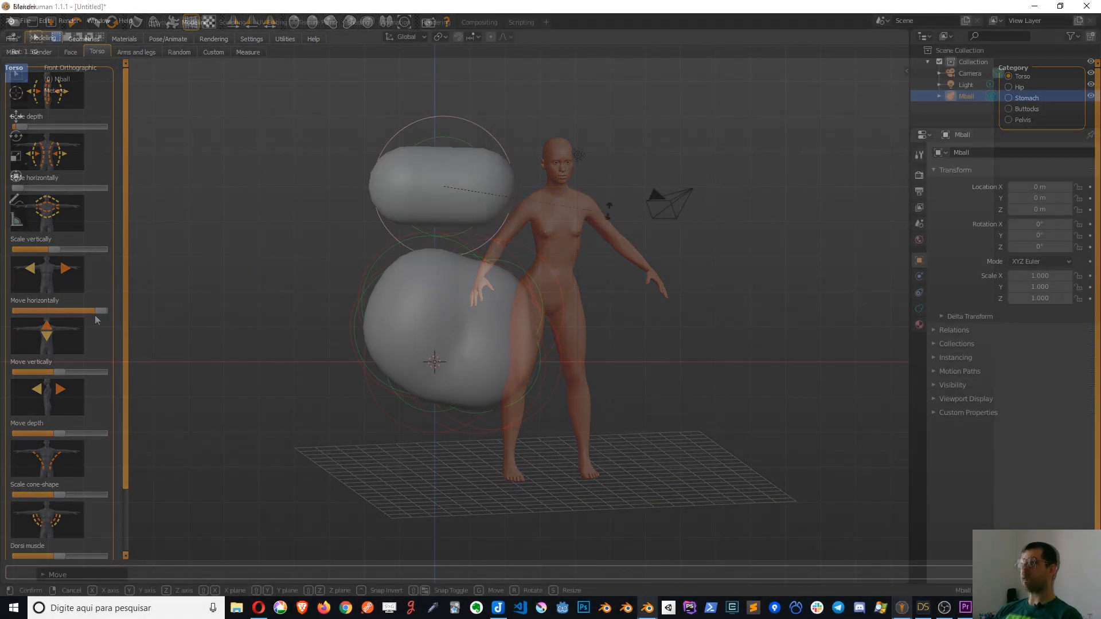
# - Switch to Blender, duplicate the metaball above the palm shape and place the copy beside it
pyautogui.click(370, 183)
pyautogui.hotkey('shift', 'd')
pyautogui.click(554, 152)
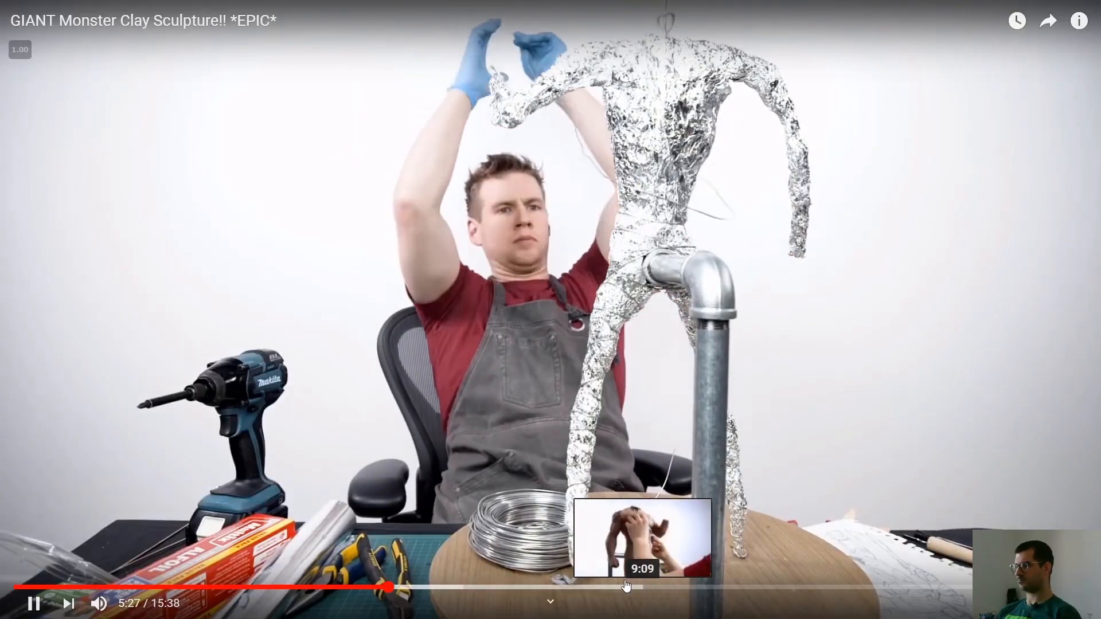
# - Skip through the giant clay sculpture video, viewing the parts at 8:25 and 7:36
pyautogui.click(591, 585)
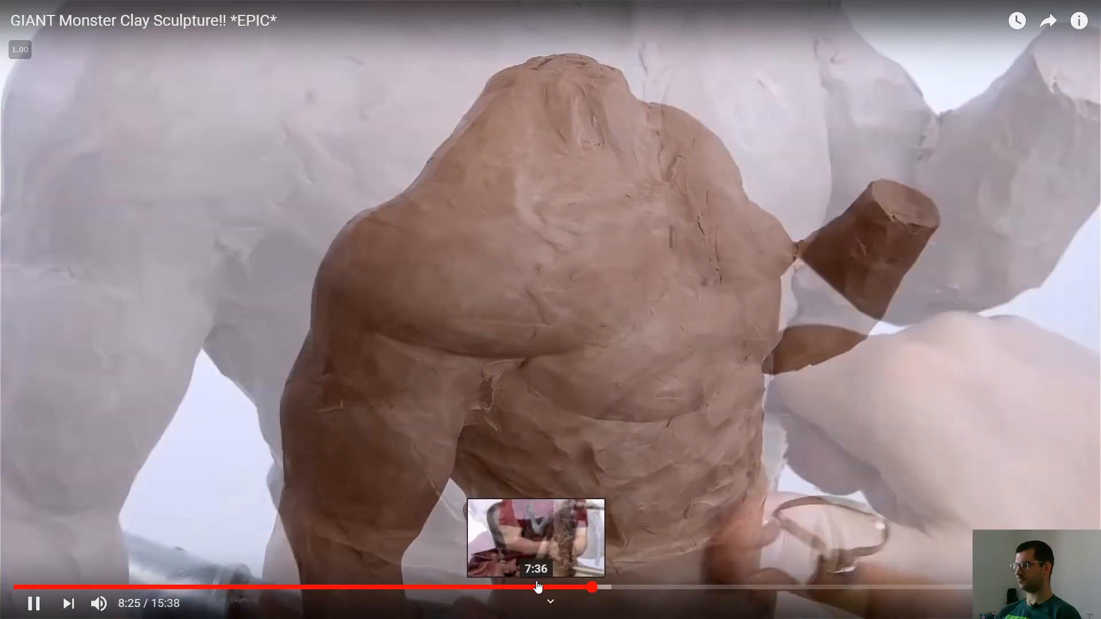
pyautogui.click(537, 585)
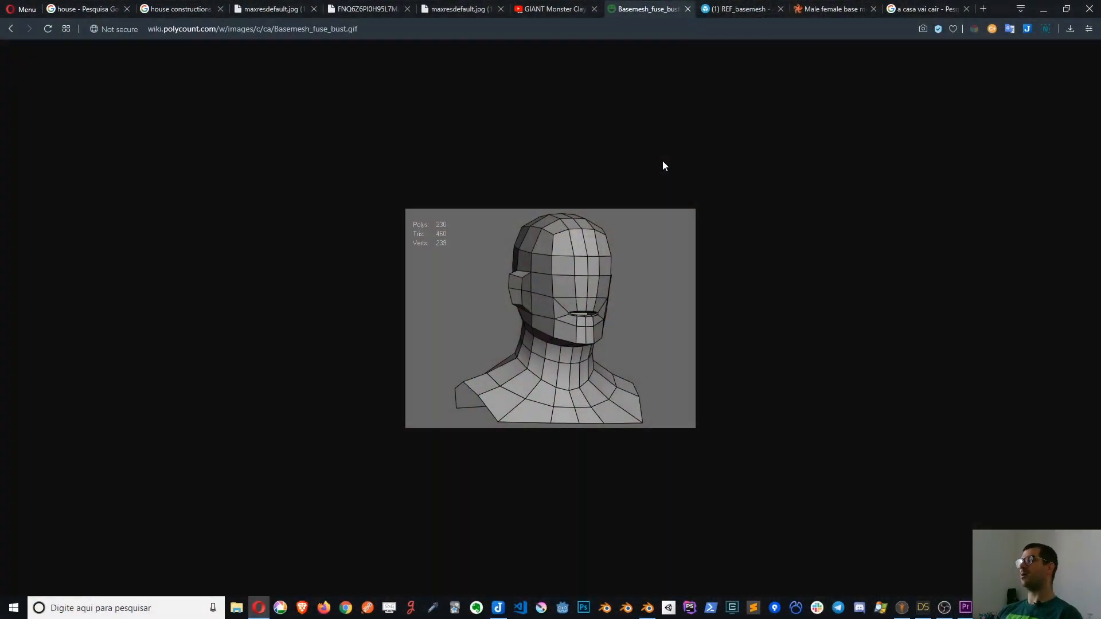
# - View the Sketchfab base mesh collection and the TurboSquid male and female base mesh pack
pyautogui.click(757, 7)
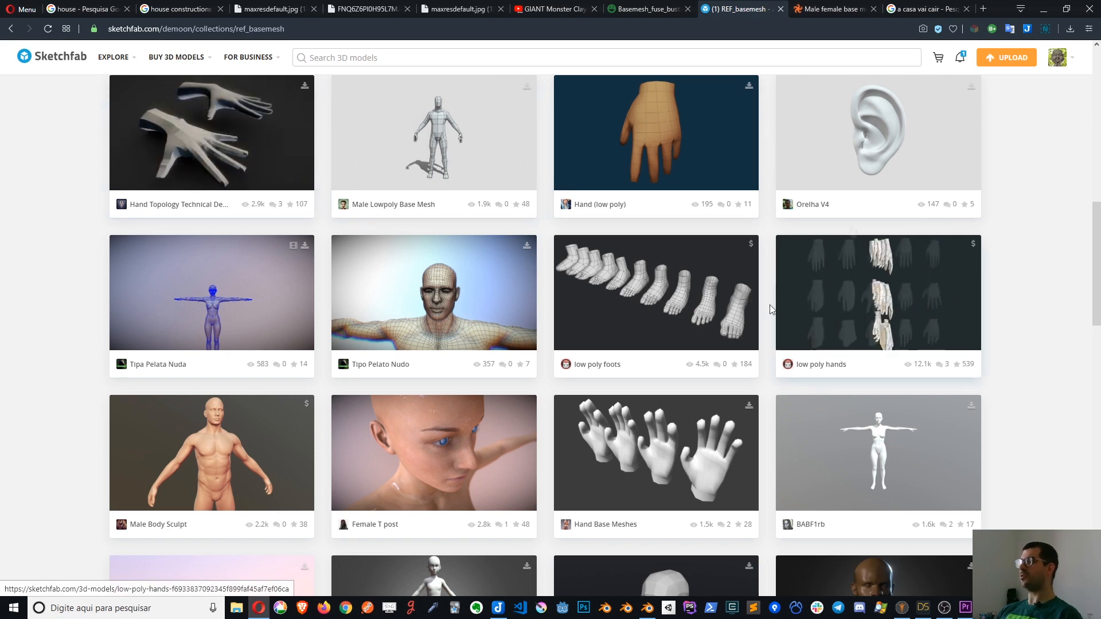
pyautogui.click(831, 8)
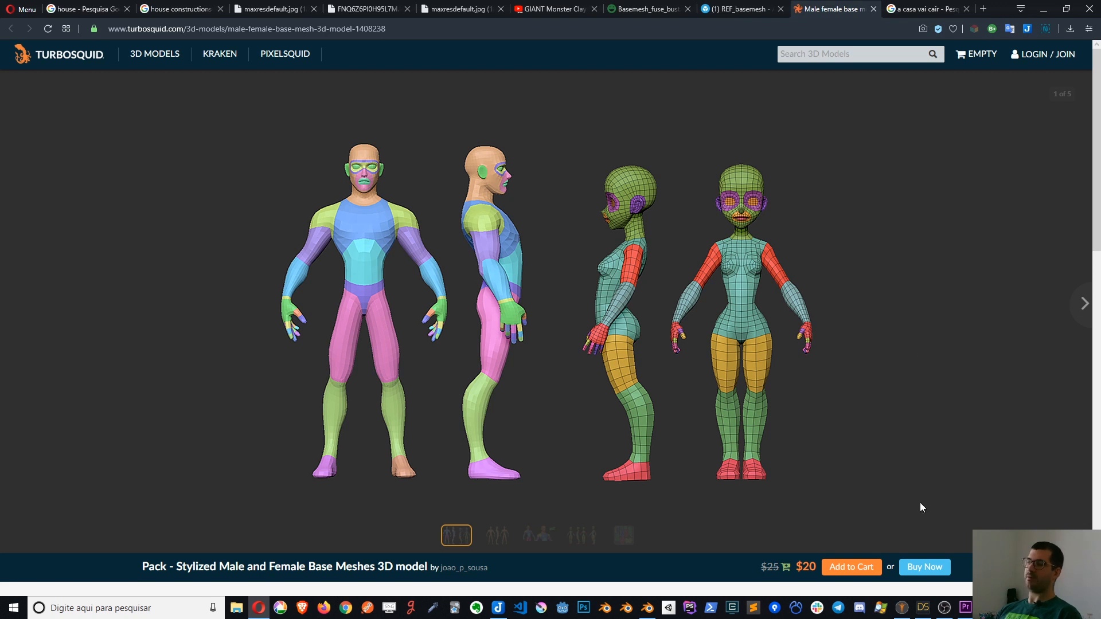
# - Switch to MakeHuman, reduce the torso's depth and horizontal scale to about minimum, and raise its vertical scale to maximum
pyautogui.click(903, 608)
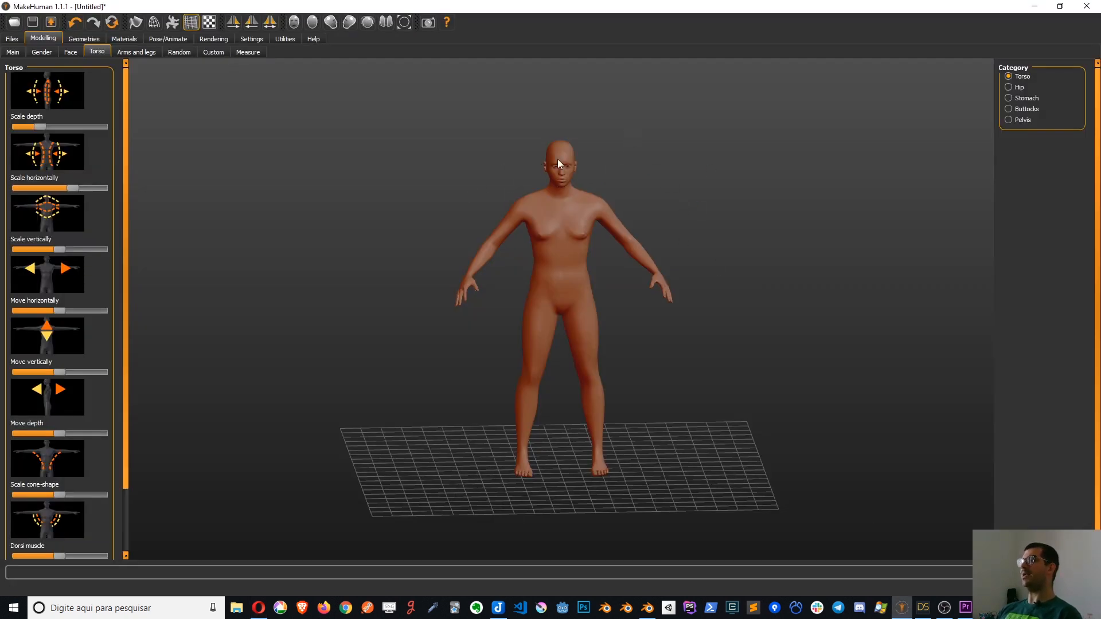
pyautogui.moveTo(738, 143); pyautogui.dragTo(401, 150)
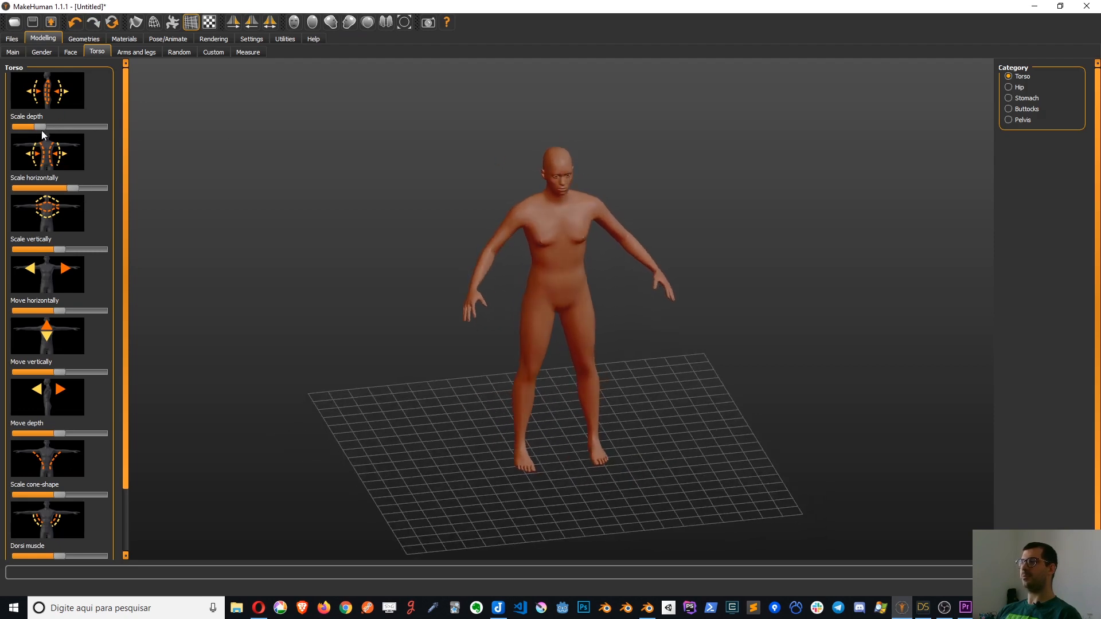
pyautogui.moveTo(39, 126); pyautogui.dragTo(19, 126)
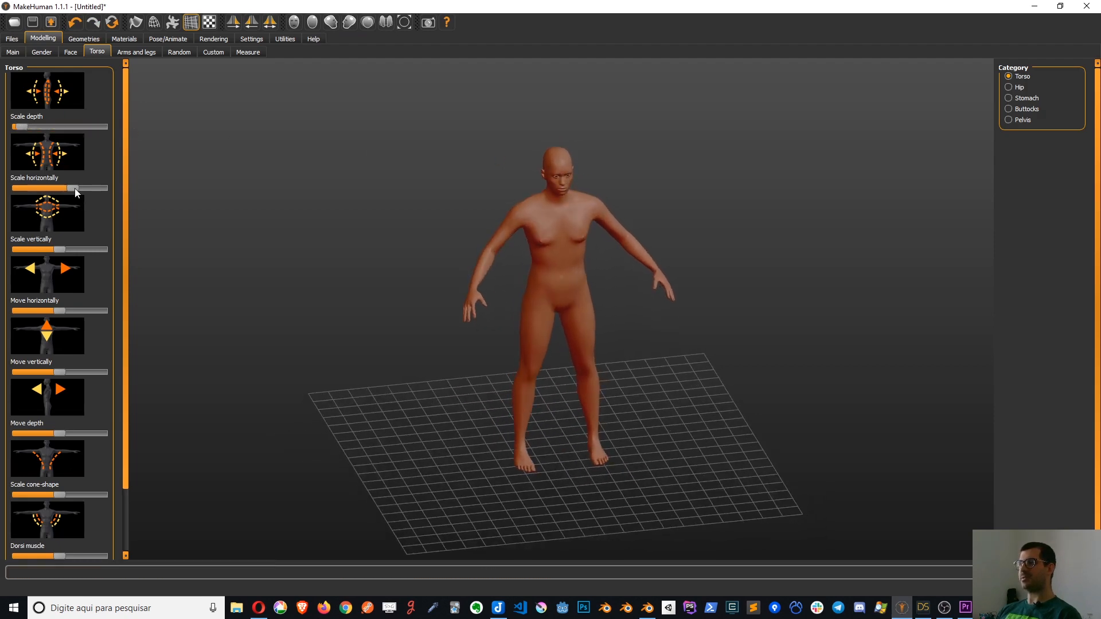
pyautogui.moveTo(74, 188); pyautogui.dragTo(18, 188)
pyautogui.moveTo(57, 250); pyautogui.dragTo(117, 249)
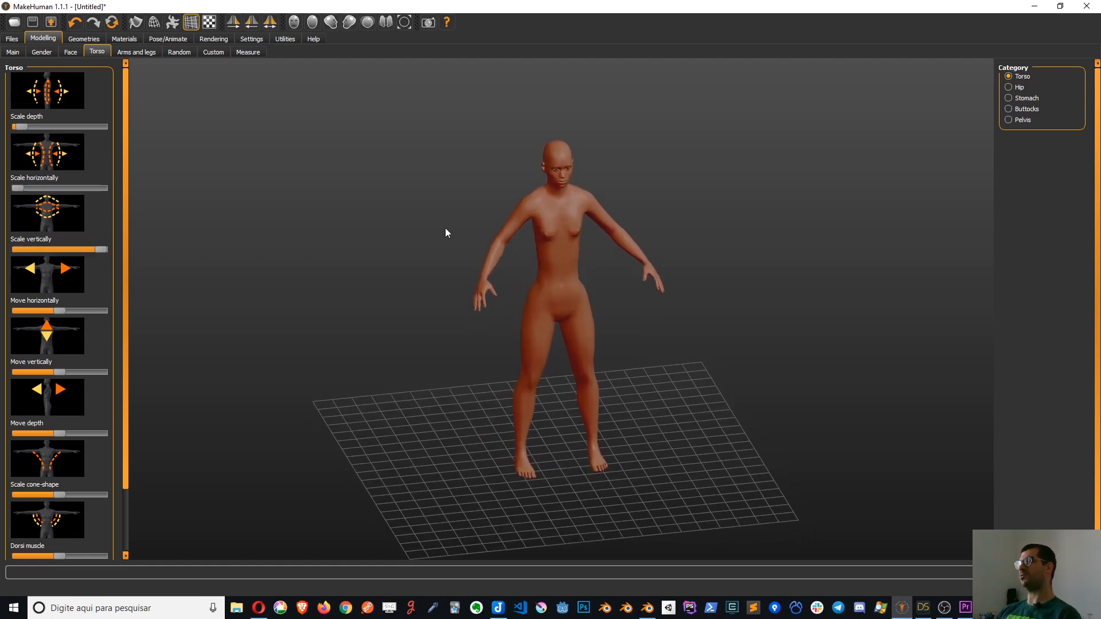
# - Switch to DAZ Studio and pose the Genesis 8 Male figure with its upper body bent over and one leg raised sideways
pyautogui.click(923, 608)
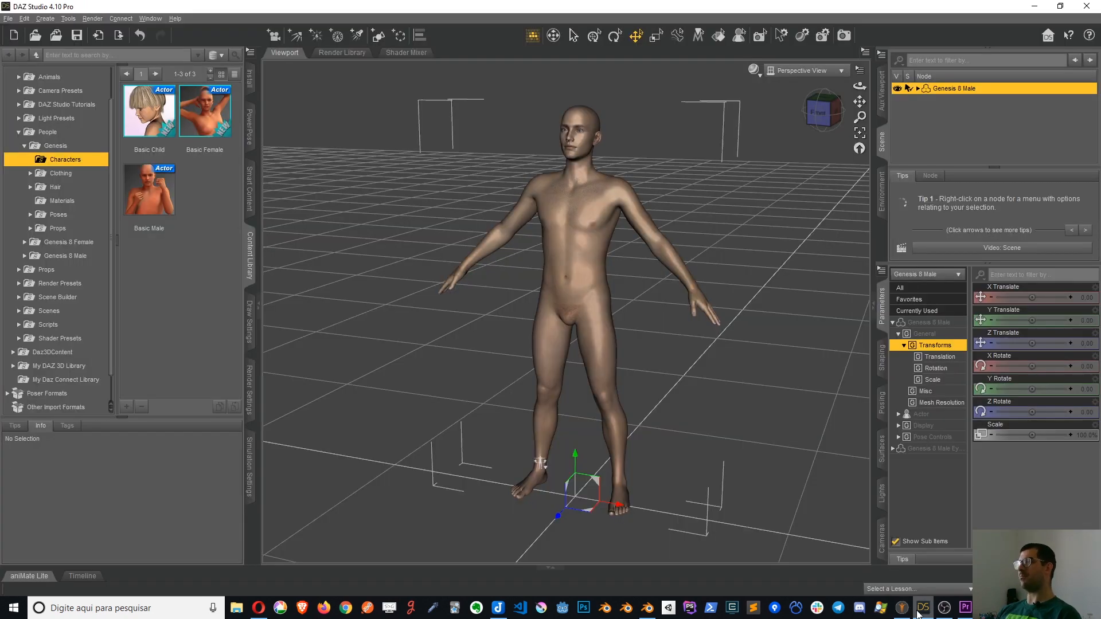
pyautogui.moveTo(579, 137); pyautogui.dragTo(576, 208)
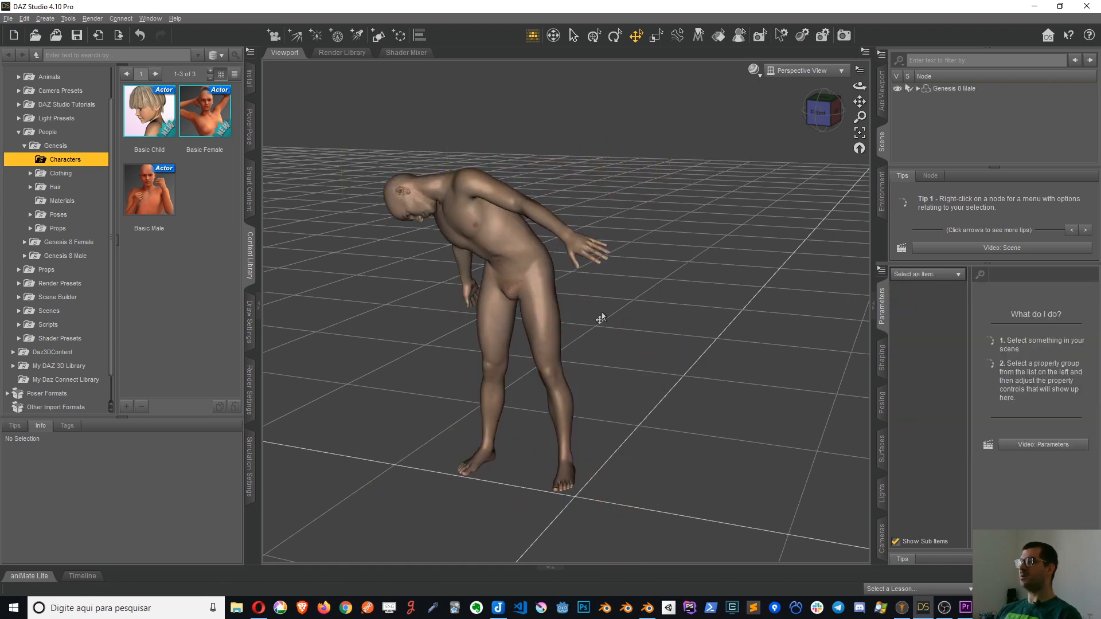
pyautogui.moveTo(542, 402); pyautogui.dragTo(701, 380)
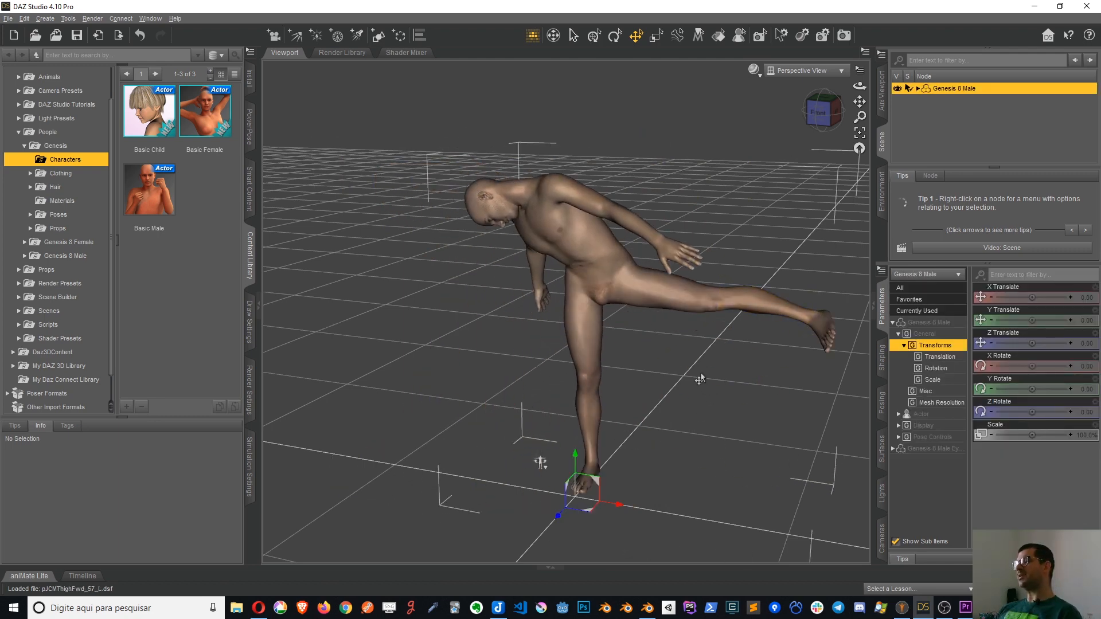
# - Return to the browser and bring up the Basemesh_fuse_bust reference page
pyautogui.click(259, 608)
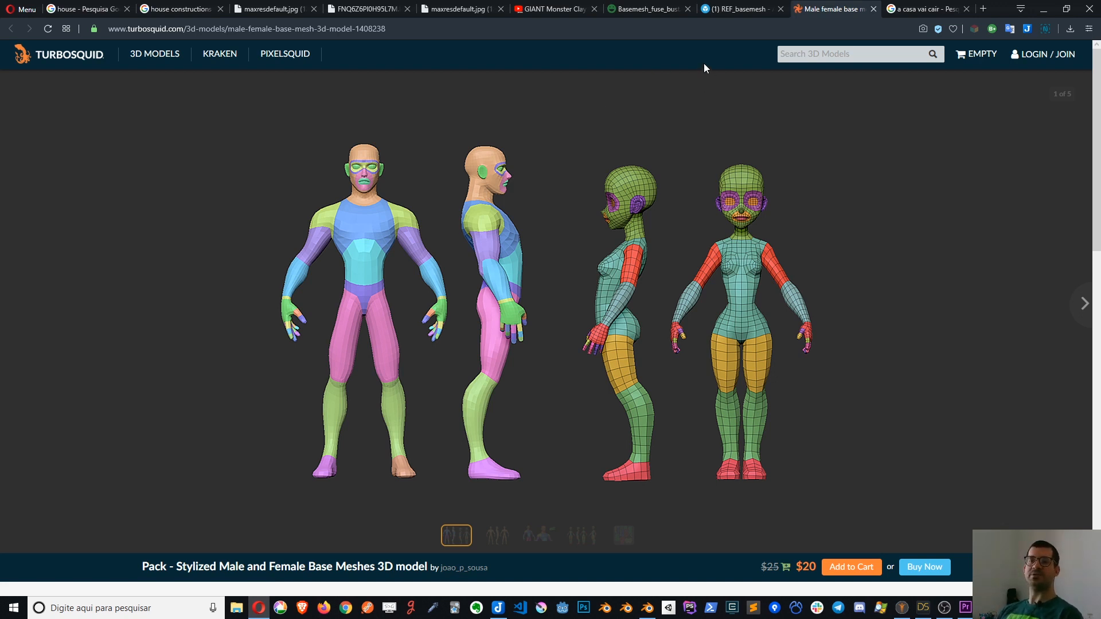
pyautogui.click(659, 11)
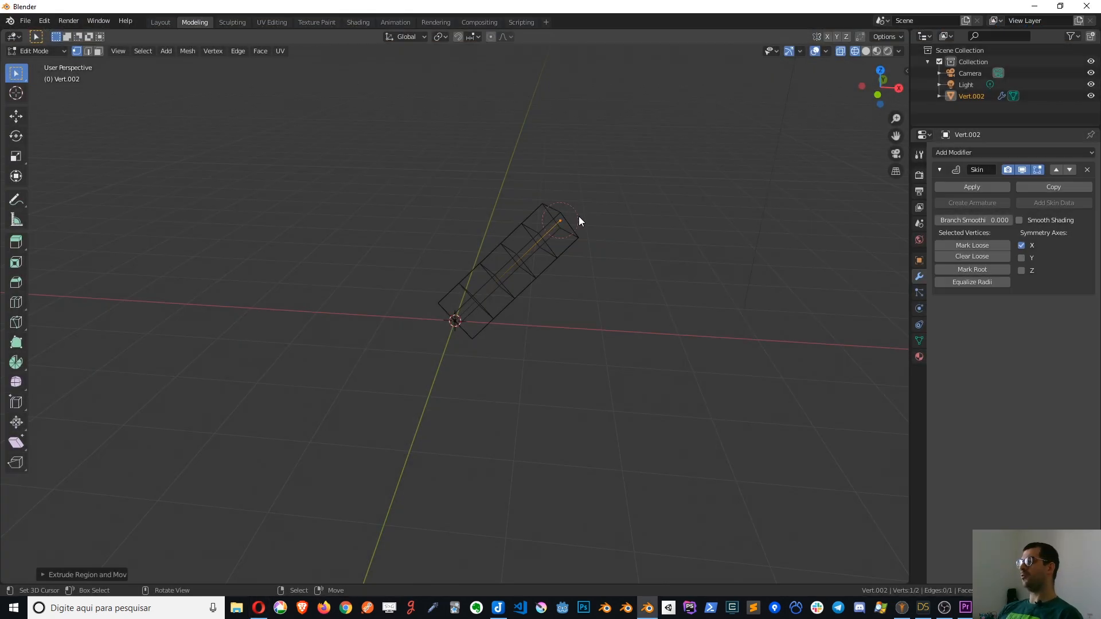
# - Switch to Blender and extrude the end vertex of the Skin-modified chain three times into a bent limb shape
pyautogui.press('e')
pyautogui.click(704, 113)
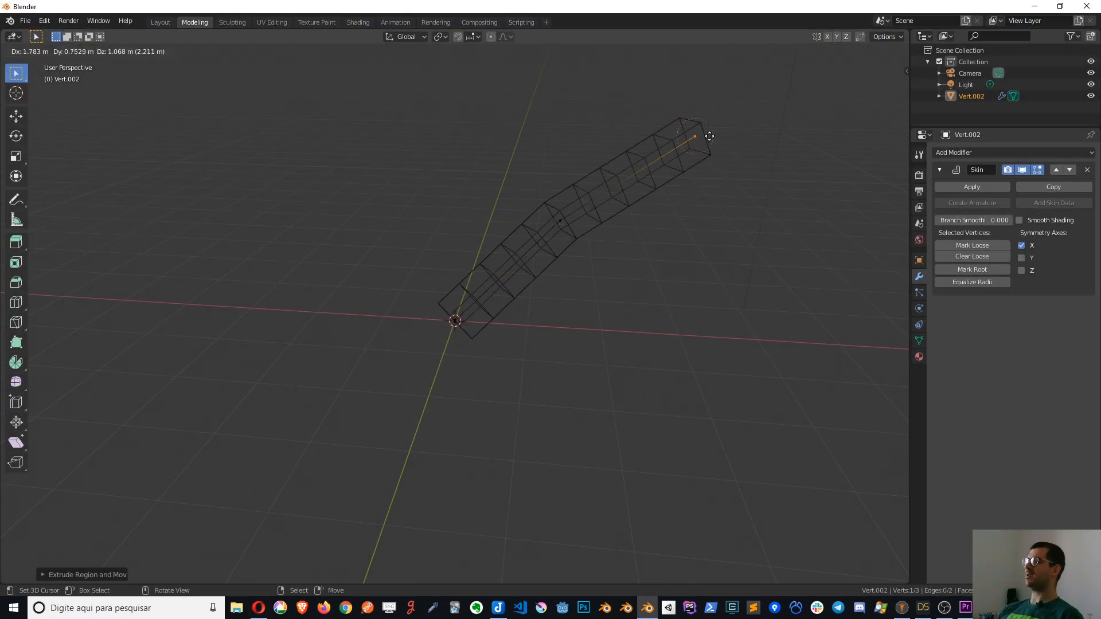
pyautogui.press('e')
pyautogui.click(769, 301)
pyautogui.press('e')
pyautogui.click(570, 454)
# - Set the viewport to solid shading and inspect the skinned shape from several angles
pyautogui.press('z')
pyautogui.click(642, 447)
pyautogui.moveTo(608, 402); pyautogui.dragTo(514, 343, button='middle')
pyautogui.press('z')
pyautogui.click(414, 348)
pyautogui.moveTo(648, 258); pyautogui.dragTo(747, 287, button='middle')
pyautogui.press('z')
pyautogui.click(821, 287)
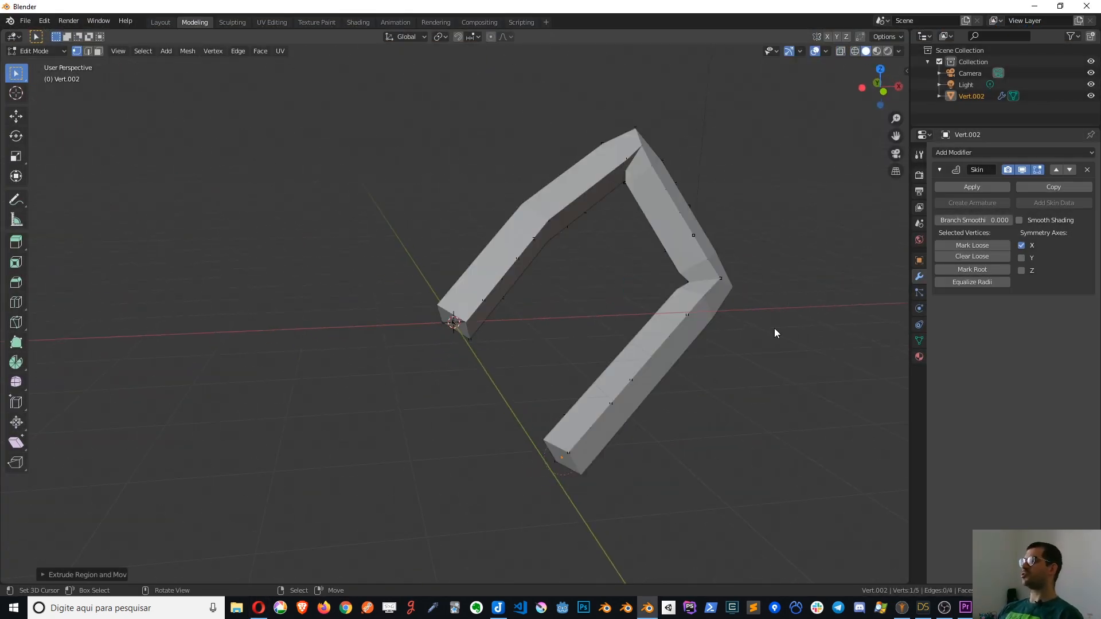
# - Duplicate a metaball for the hand's thumb and open the hand's Convert to options in Object Mode
pyautogui.hotkey('shift', 'd')
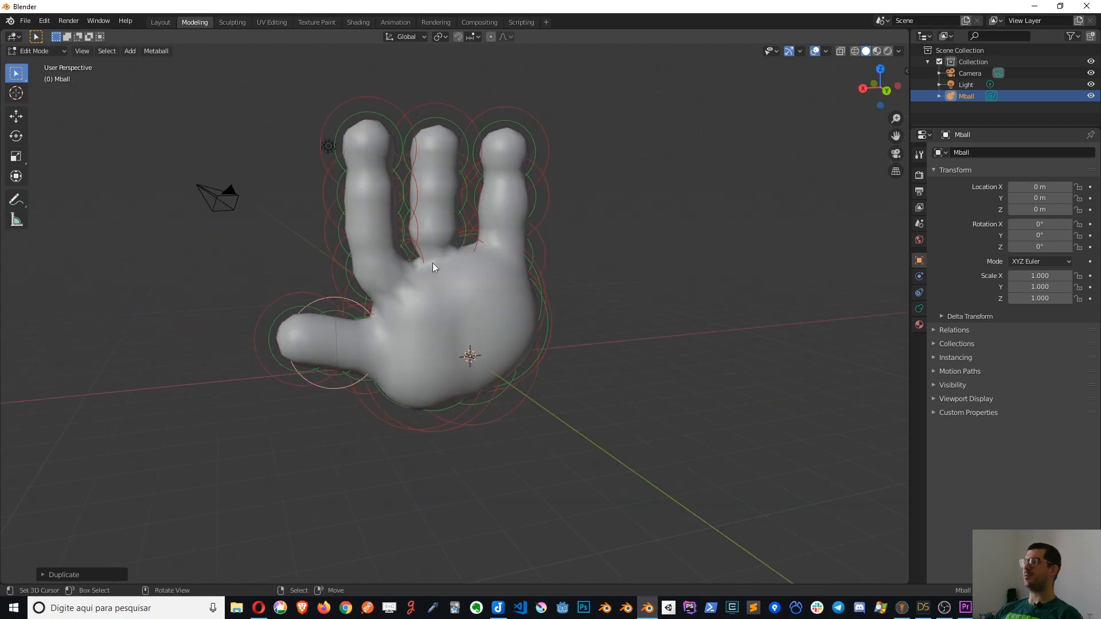
pyautogui.moveTo(432, 263); pyautogui.dragTo(528, 259, button='middle')
pyautogui.press('Tab')
pyautogui.click(153, 51)
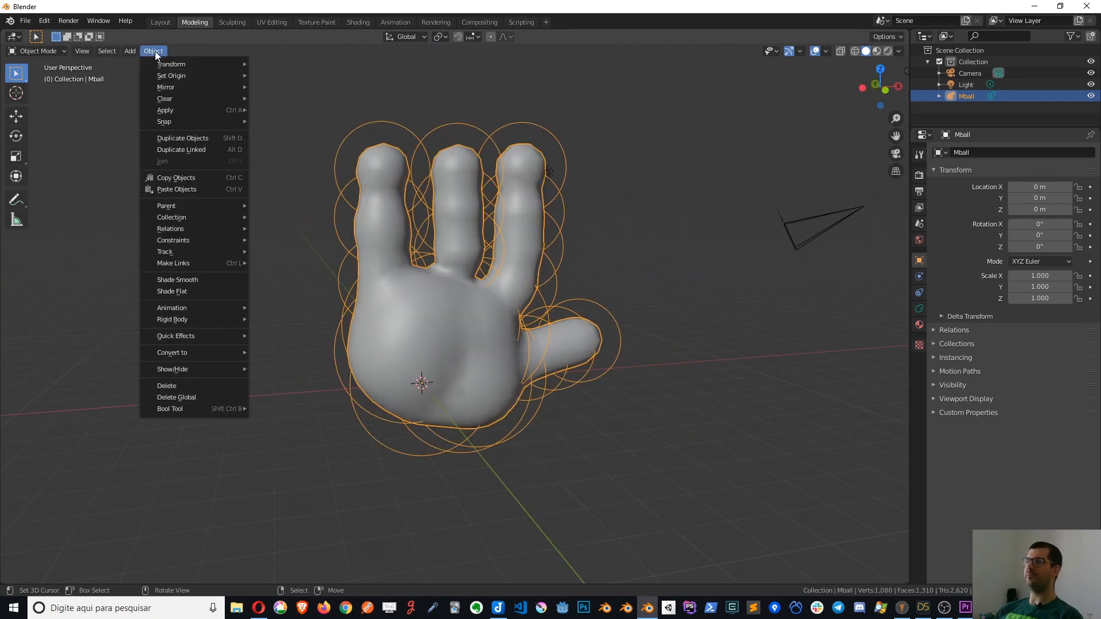
pyautogui.moveTo(184, 352)
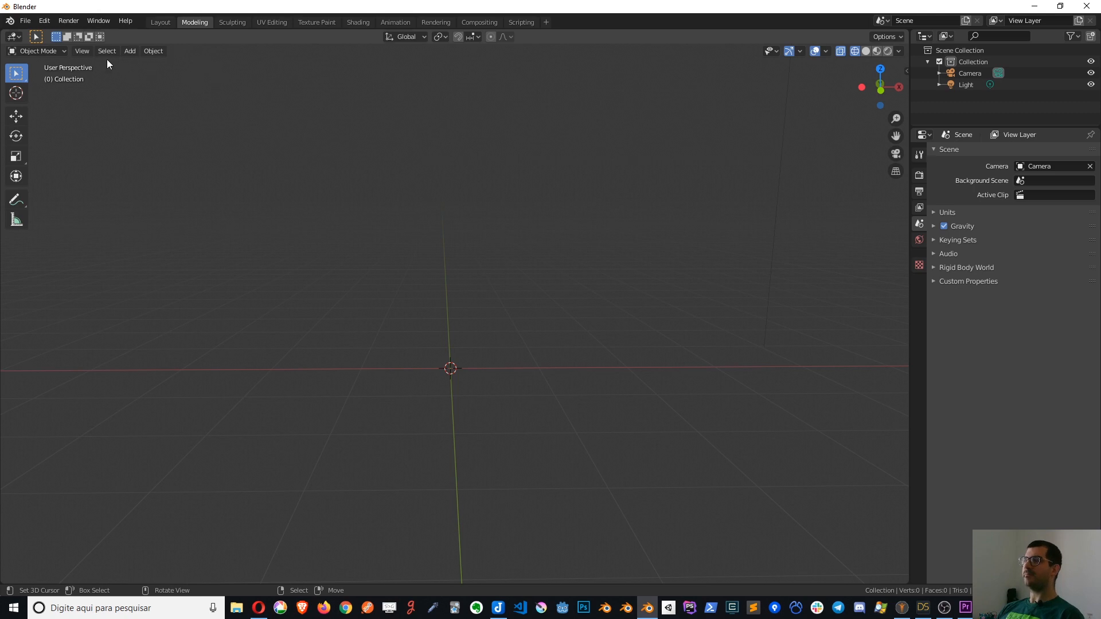
# - Open the Blender preferences and search the add-ons for "extra"
pyautogui.click(43, 21)
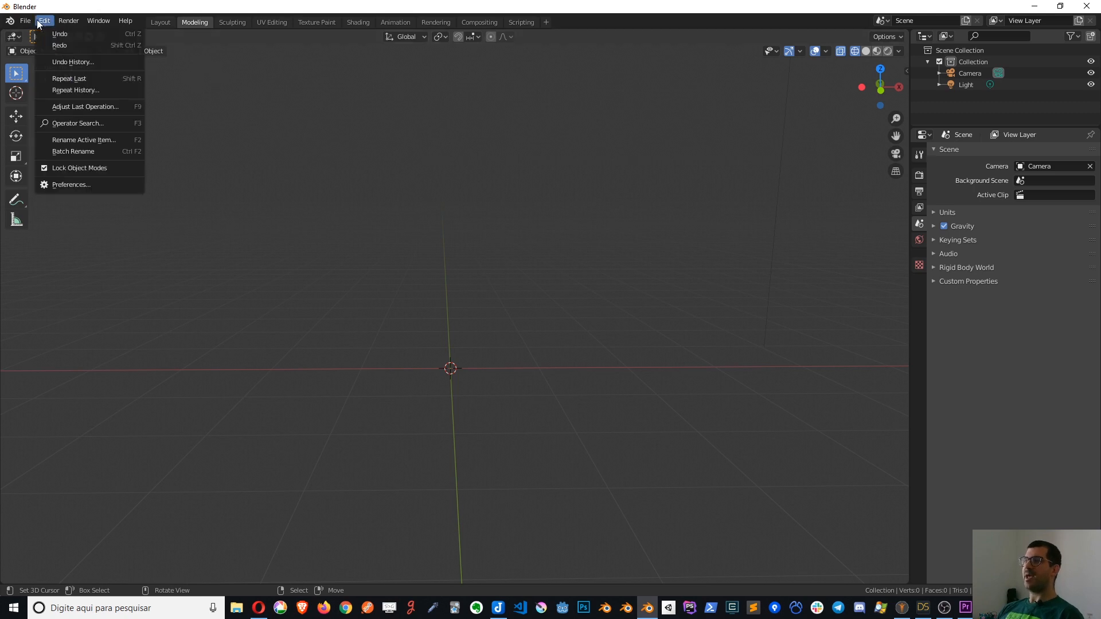
pyautogui.click(82, 185)
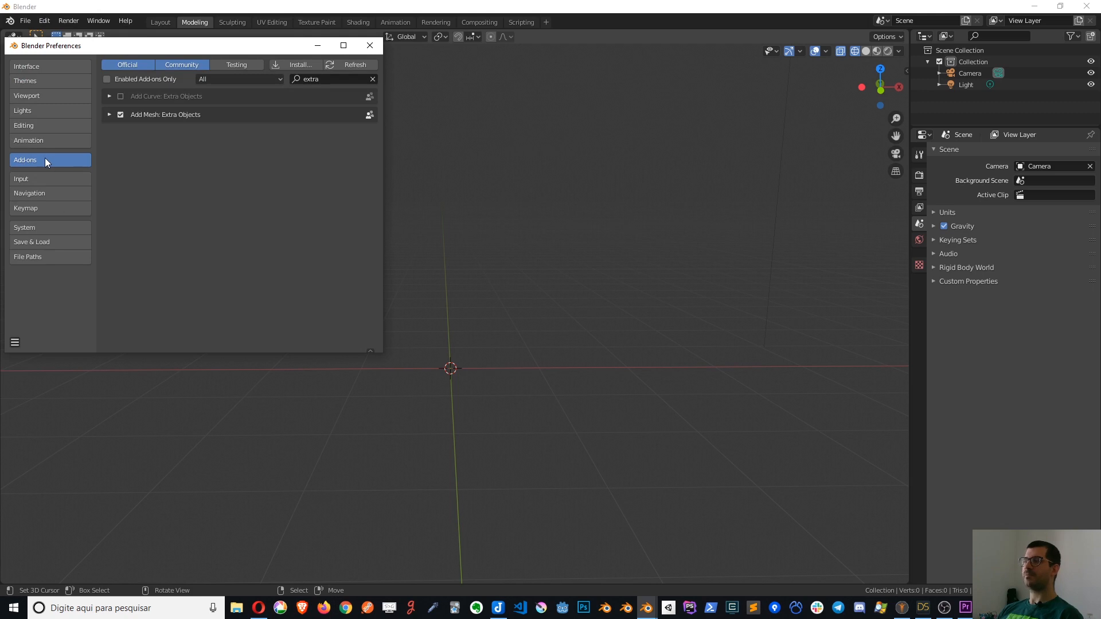
pyautogui.click(322, 80)
pyautogui.write('extrea')
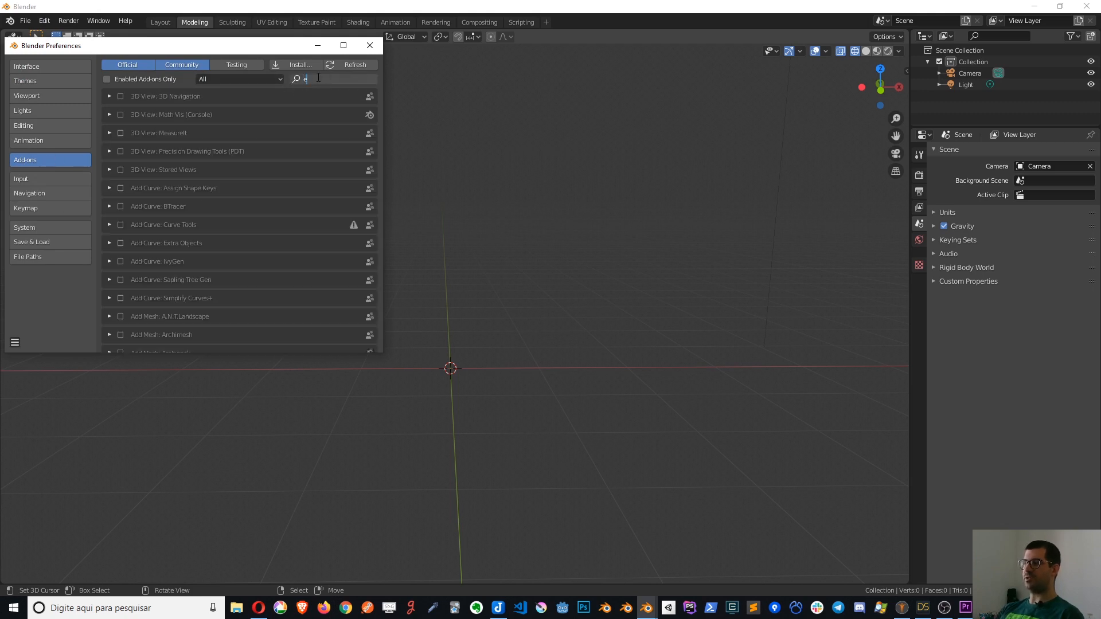
pyautogui.press('BackSpace')
pyautogui.press('BackSpace')
pyautogui.write('a')
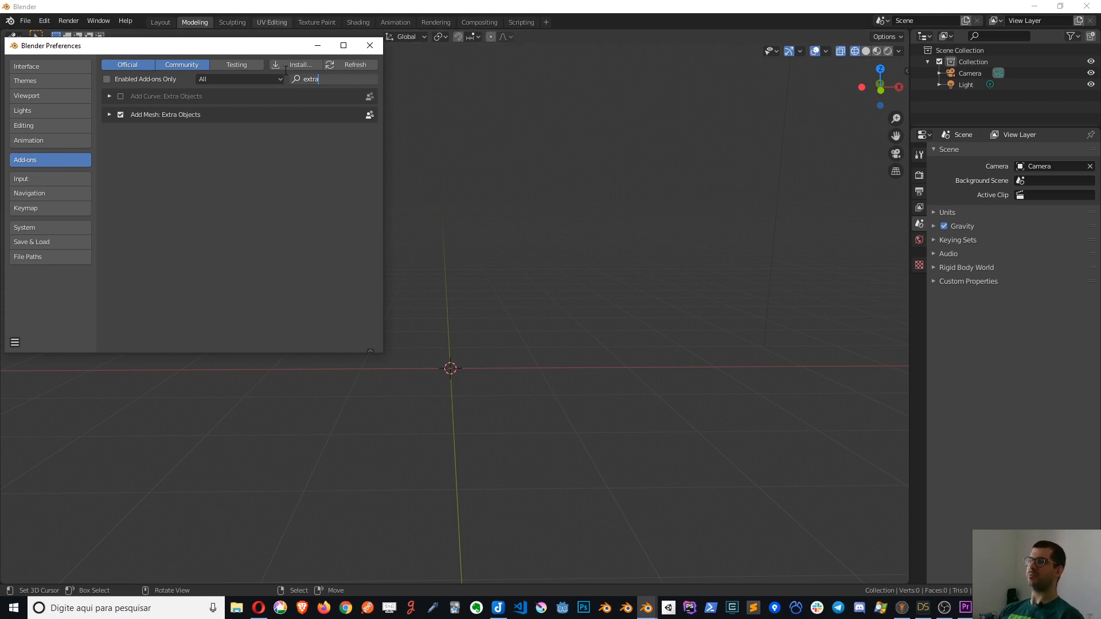
# - Make sure the Add Mesh: Extra Objects add-on is enabled and close the preferences
pyautogui.click(119, 115)
pyautogui.click(120, 114)
pyautogui.click(119, 115)
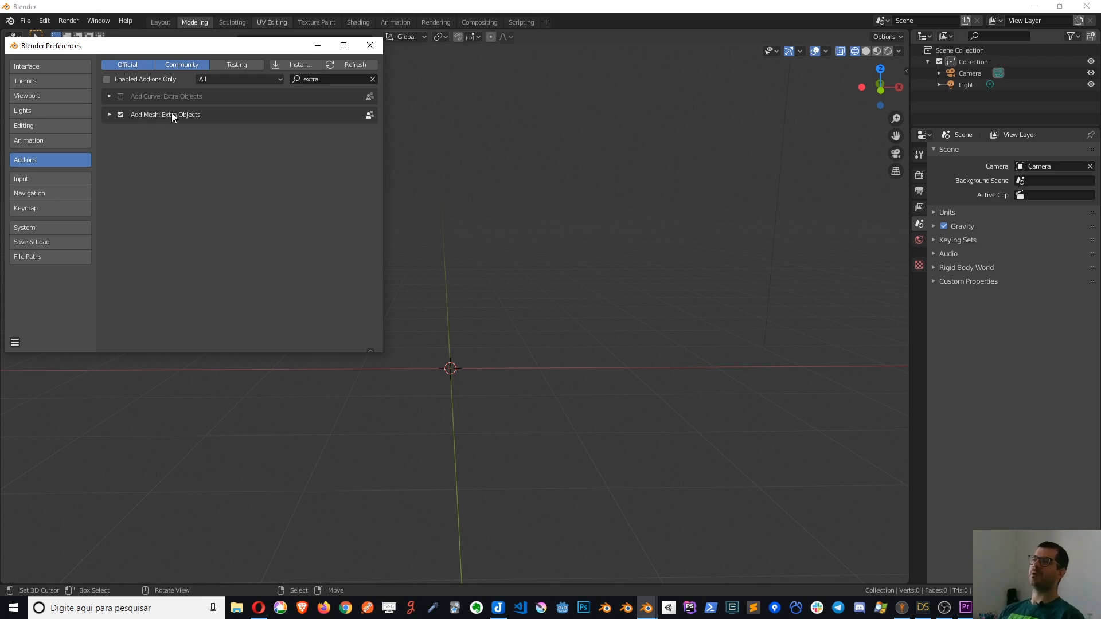
pyautogui.click(371, 44)
# - Place the 3D cursor at several points away from the world origin
pyautogui.moveTo(450, 227); pyautogui.dragTo(448, 332, button='middle')
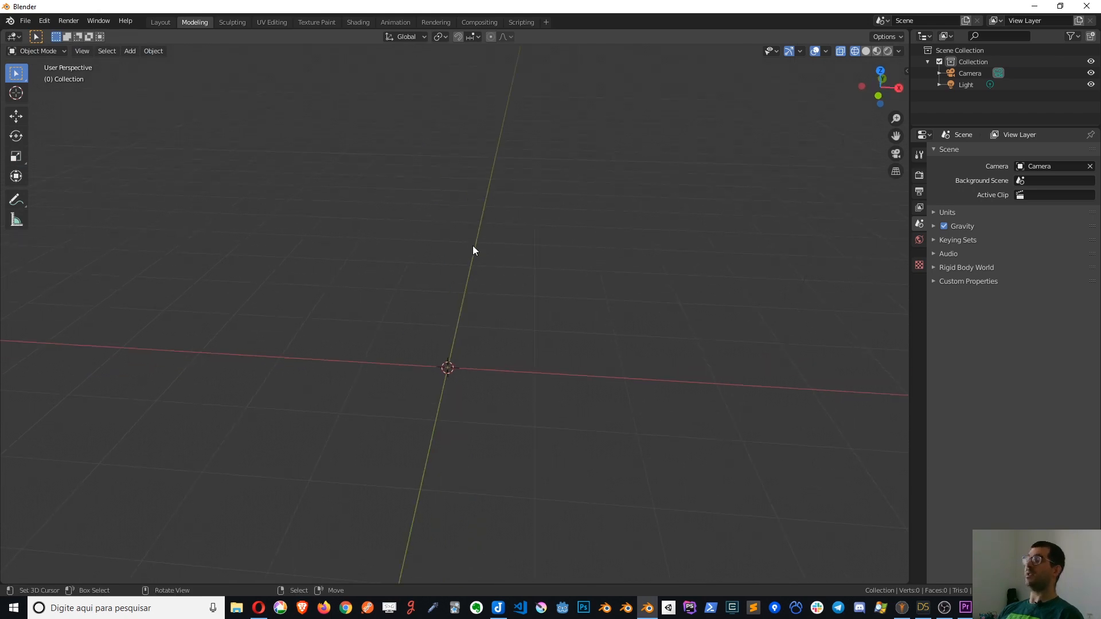
pyautogui.moveTo(460, 240); pyautogui.dragTo(470, 376, button='middle')
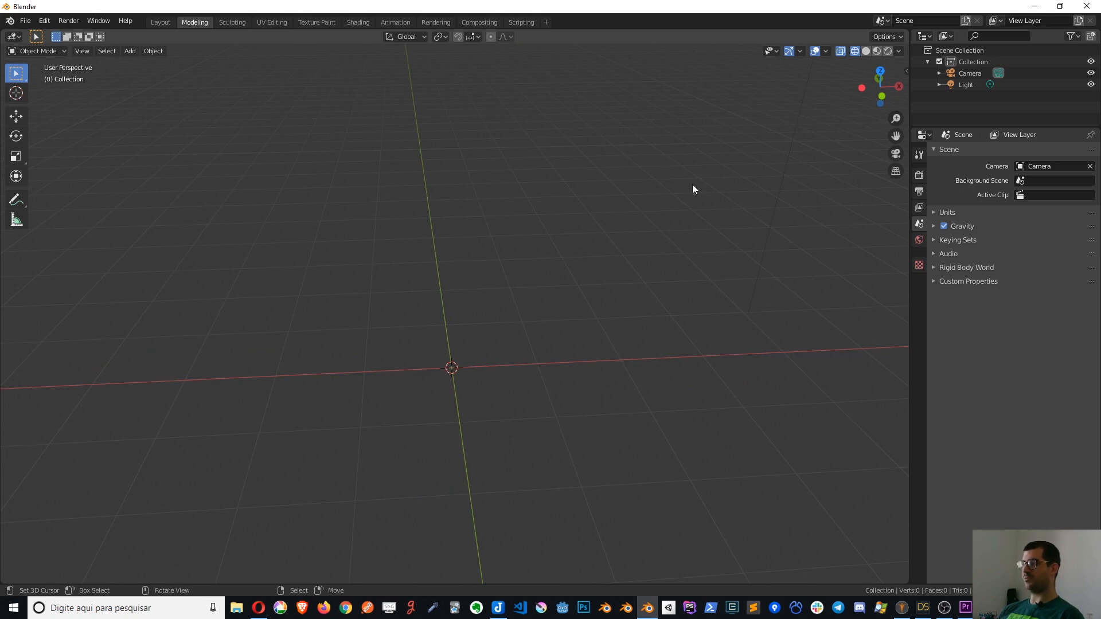
pyautogui.click(661, 174)
pyautogui.click(285, 211)
pyautogui.click(593, 191)
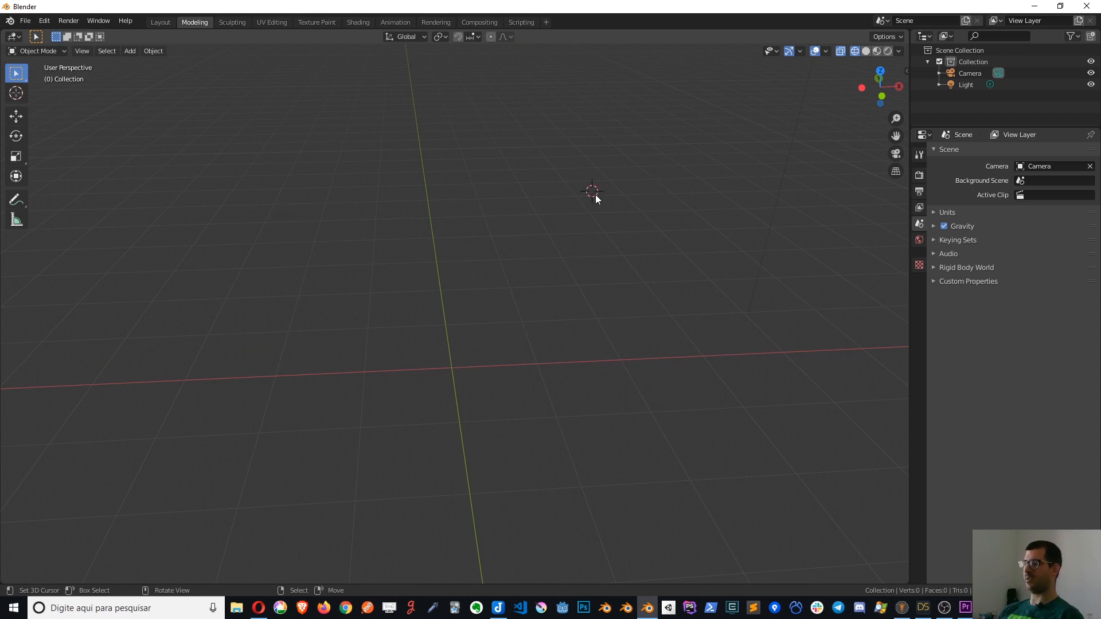
# - Snap the 3D cursor to the world origin and add a single vertex mesh there
pyautogui.hotkey('shift', 's')
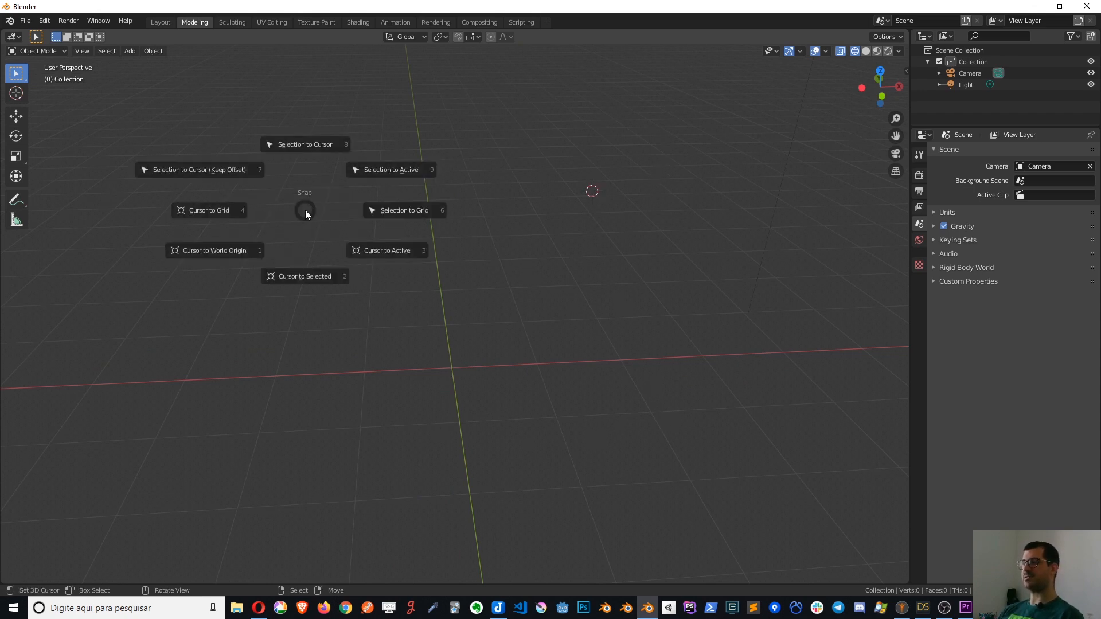
pyautogui.click(248, 257)
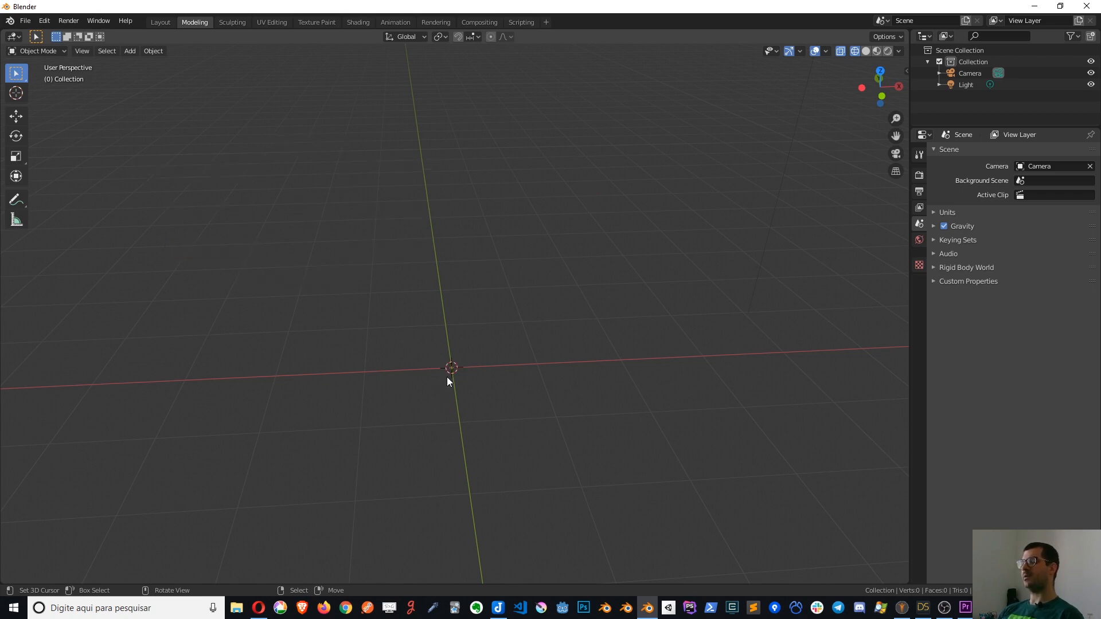
pyautogui.hotkey('shift', 'a')
pyautogui.moveTo(448, 377)
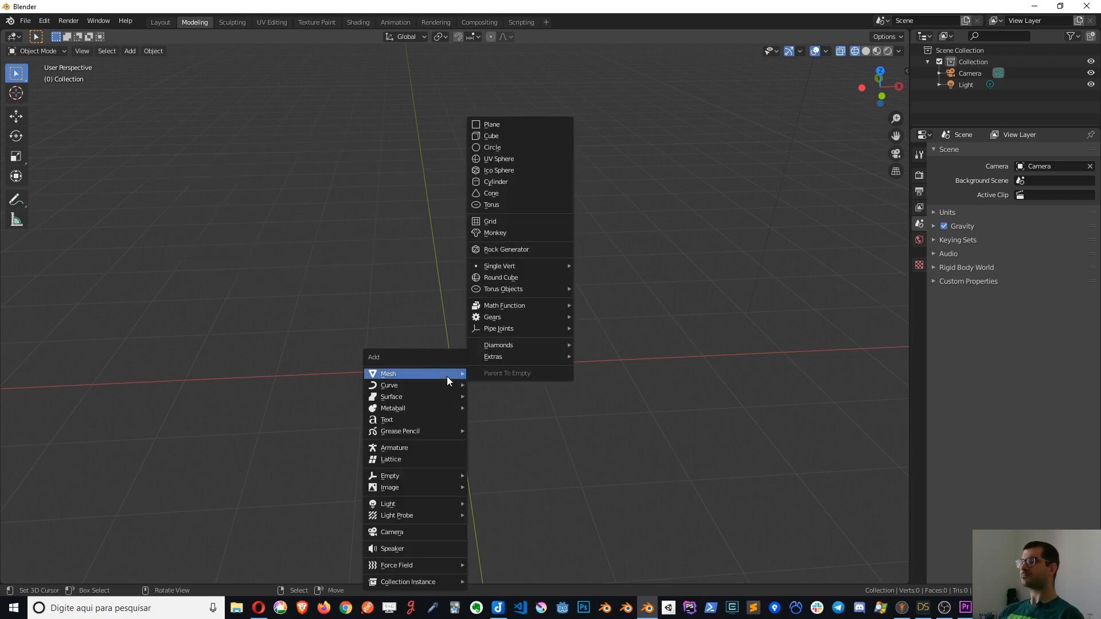
pyautogui.moveTo(517, 266)
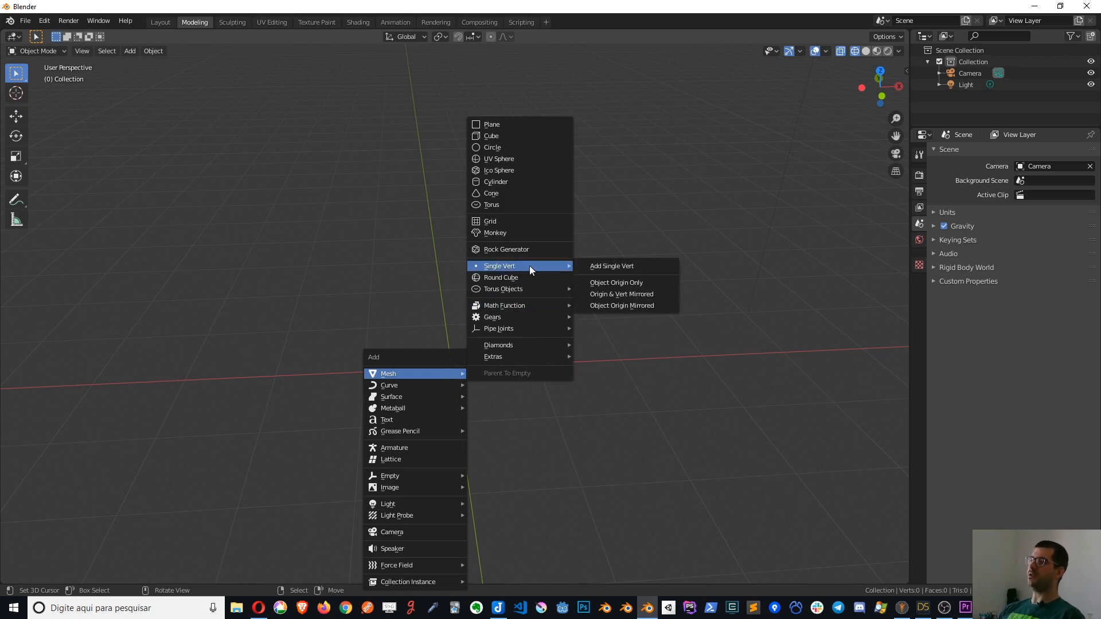
pyautogui.click(653, 265)
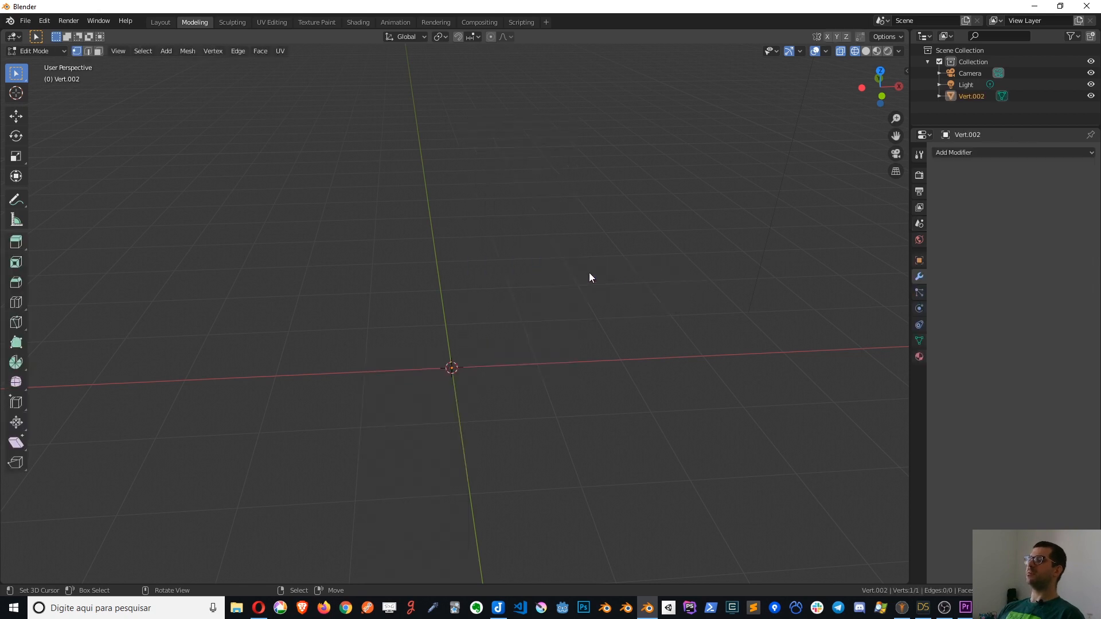
# - Add a Skin modifier to the single-vertex mesh at the world origin
pyautogui.moveTo(590, 277); pyautogui.dragTo(468, 313, button='middle')
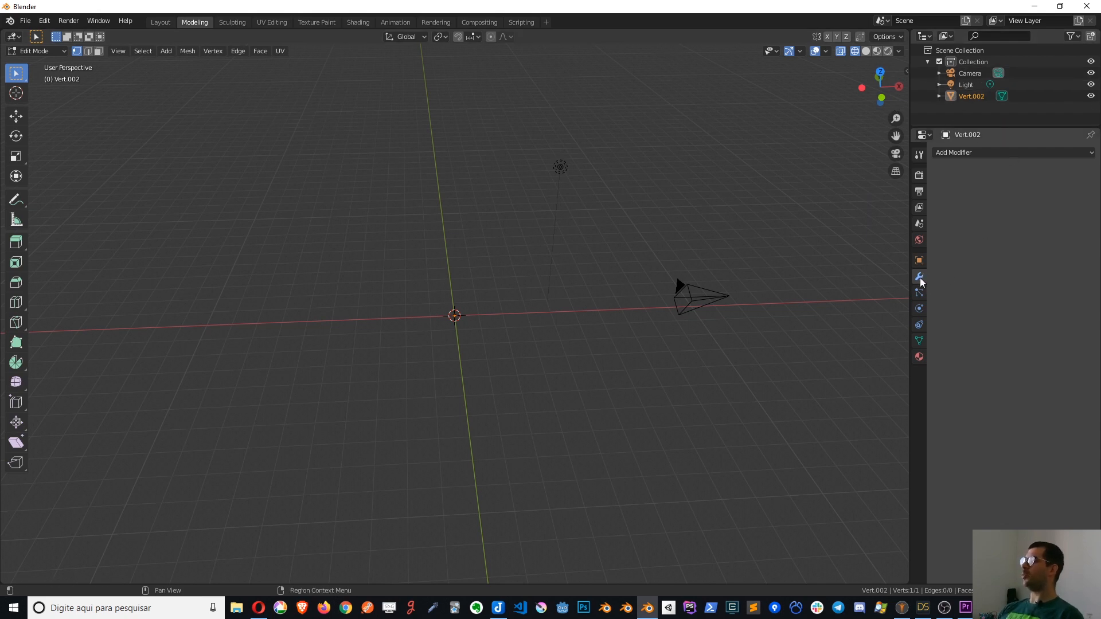
pyautogui.click(971, 153)
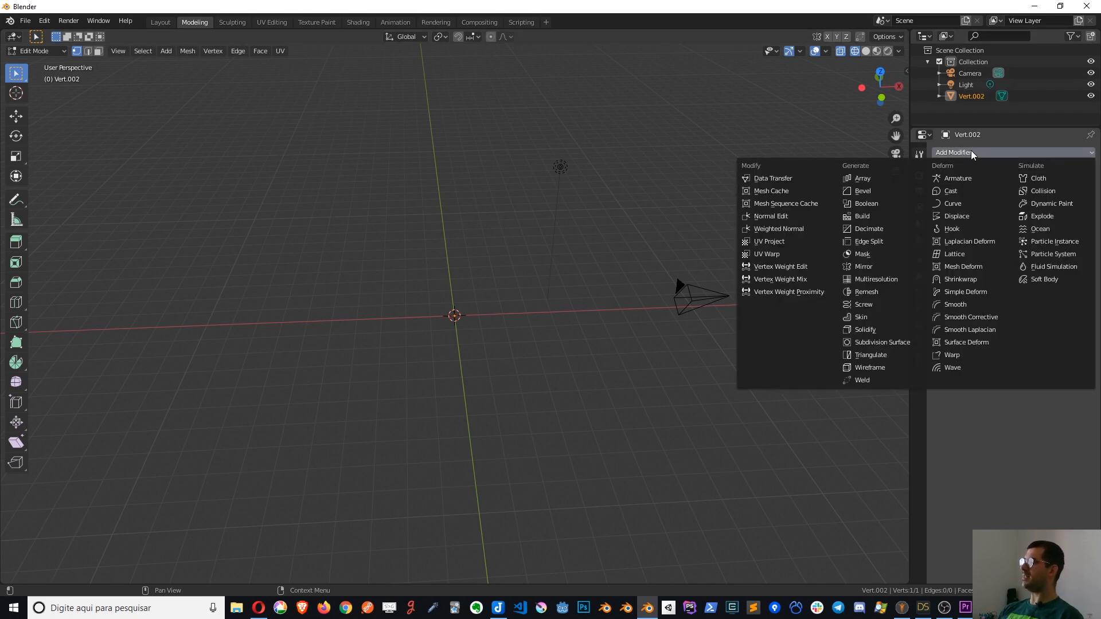
pyautogui.click(882, 317)
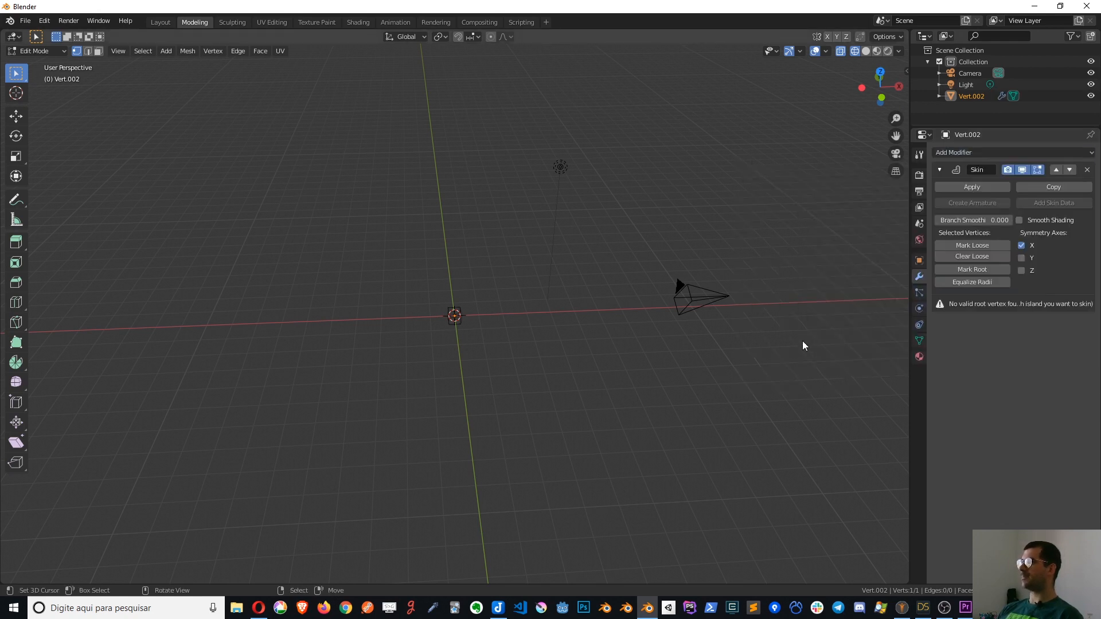
# - Examine the skin generated around the single vertex in solid and wireframe shading from several angles
pyautogui.press('z')
pyautogui.click(497, 308)
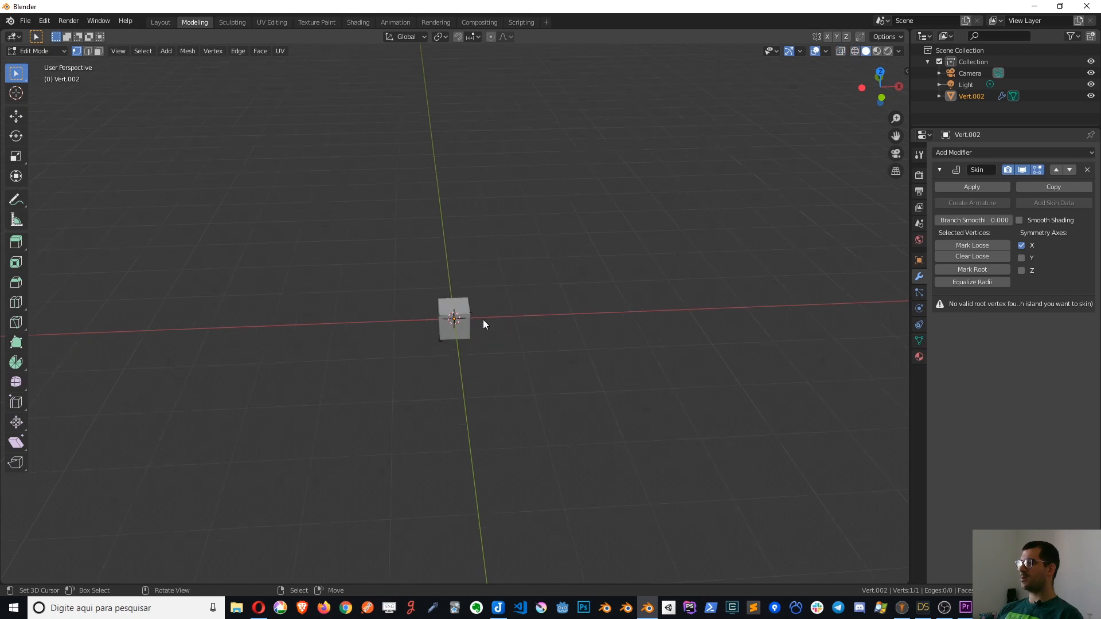
pyautogui.moveTo(483, 319)
pyautogui.mouseDown(button='middle')
pyautogui.moveTo(471, 258)
pyautogui.moveTo(483, 319)
pyautogui.moveTo(369, 224)
pyautogui.moveTo(497, 309)
pyautogui.moveTo(399, 250)
pyautogui.moveTo(492, 287)
pyautogui.moveTo(529, 281)
pyautogui.moveTo(467, 292)
pyautogui.mouseUp(button='middle')
pyautogui.press('z')
pyautogui.click(395, 291)
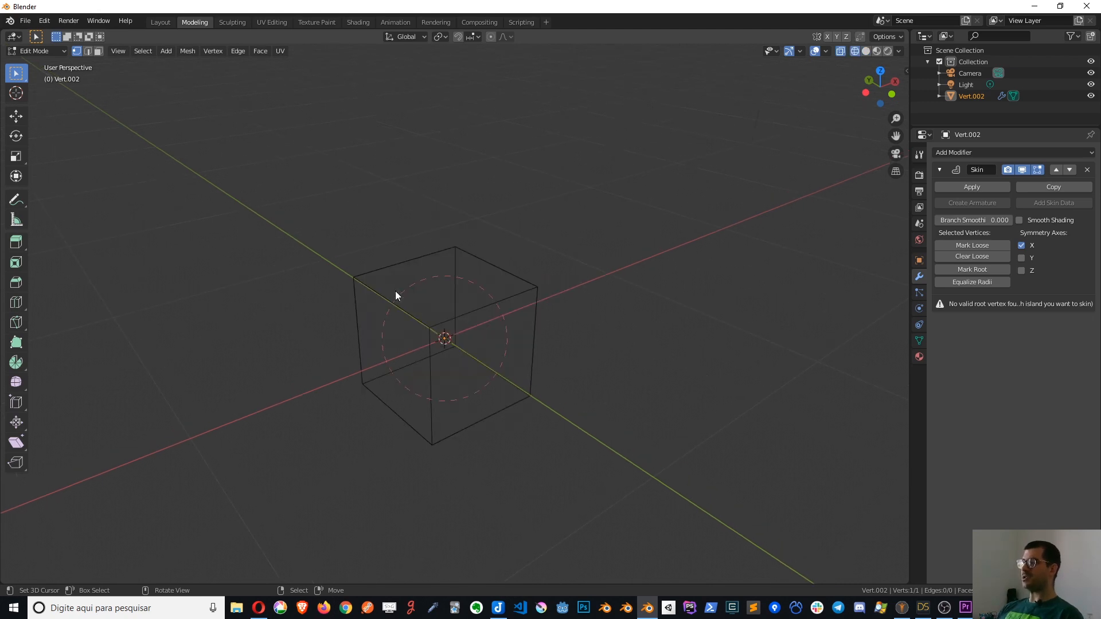
pyautogui.moveTo(395, 291)
pyautogui.mouseDown(button='middle')
pyautogui.moveTo(502, 330)
pyautogui.moveTo(440, 338)
pyautogui.mouseUp(button='middle')
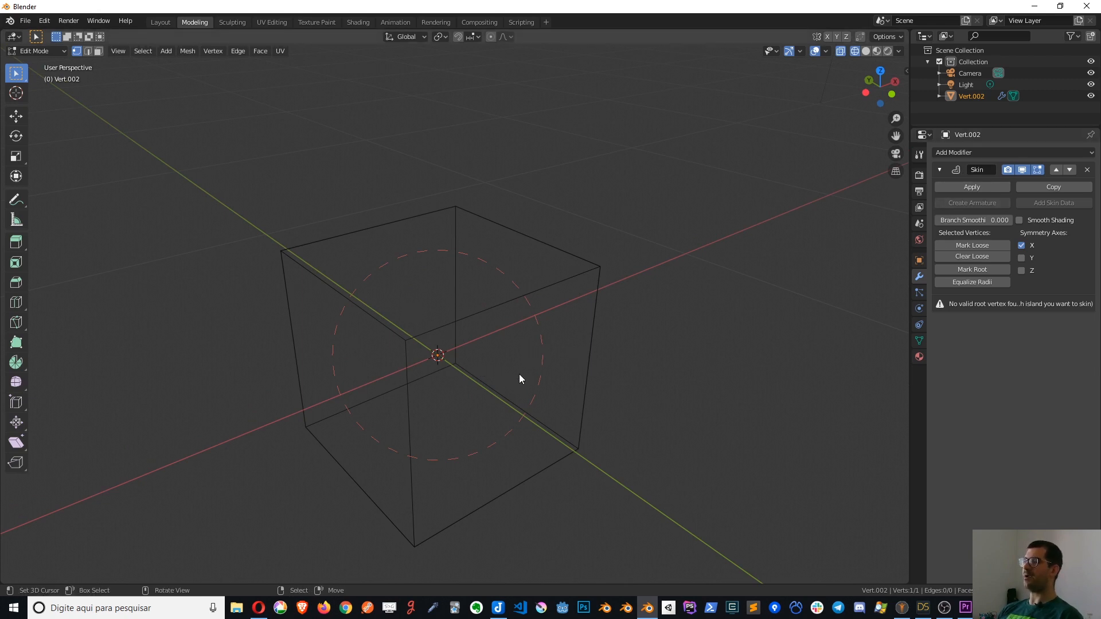
pyautogui.moveTo(519, 378); pyautogui.dragTo(466, 365, button='middle')
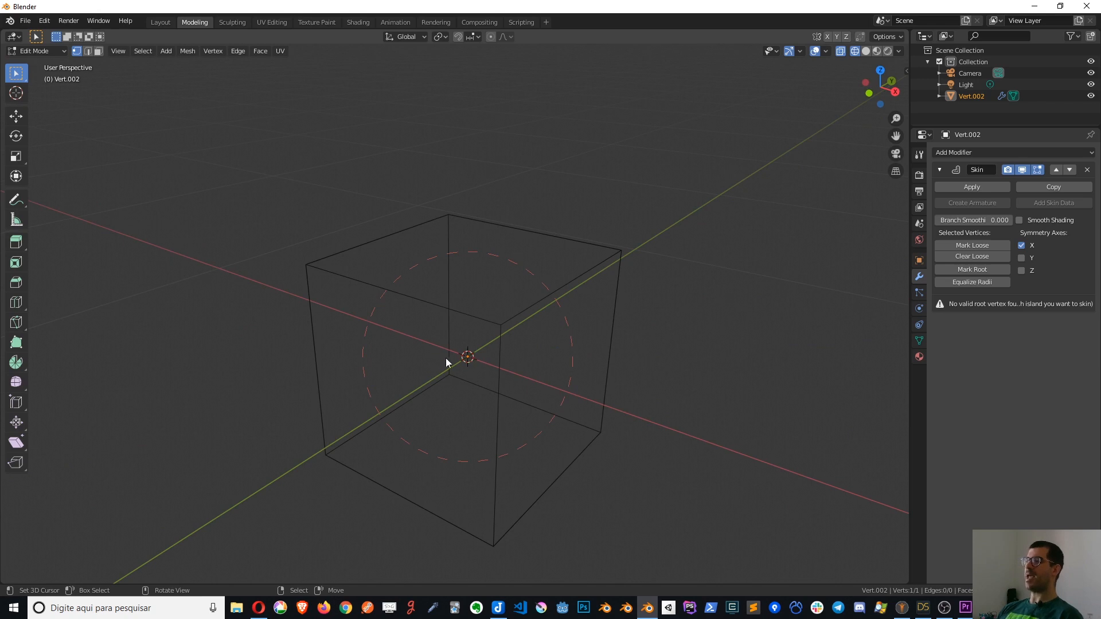
pyautogui.scroll(-3, 430, 359)
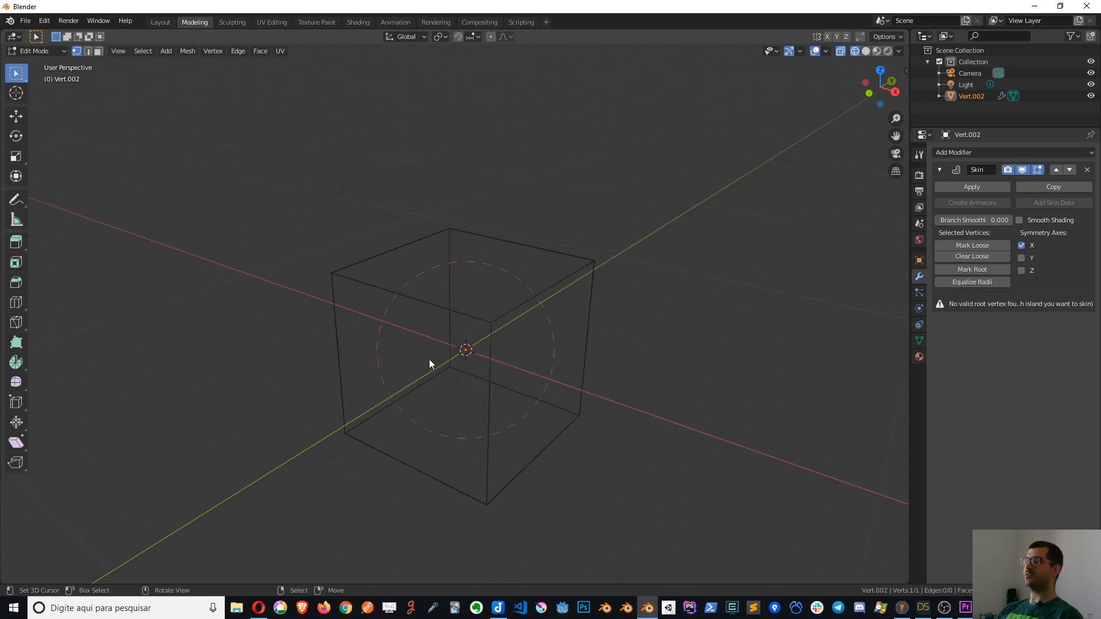
pyautogui.click(31, 53)
pyautogui.click(26, 53)
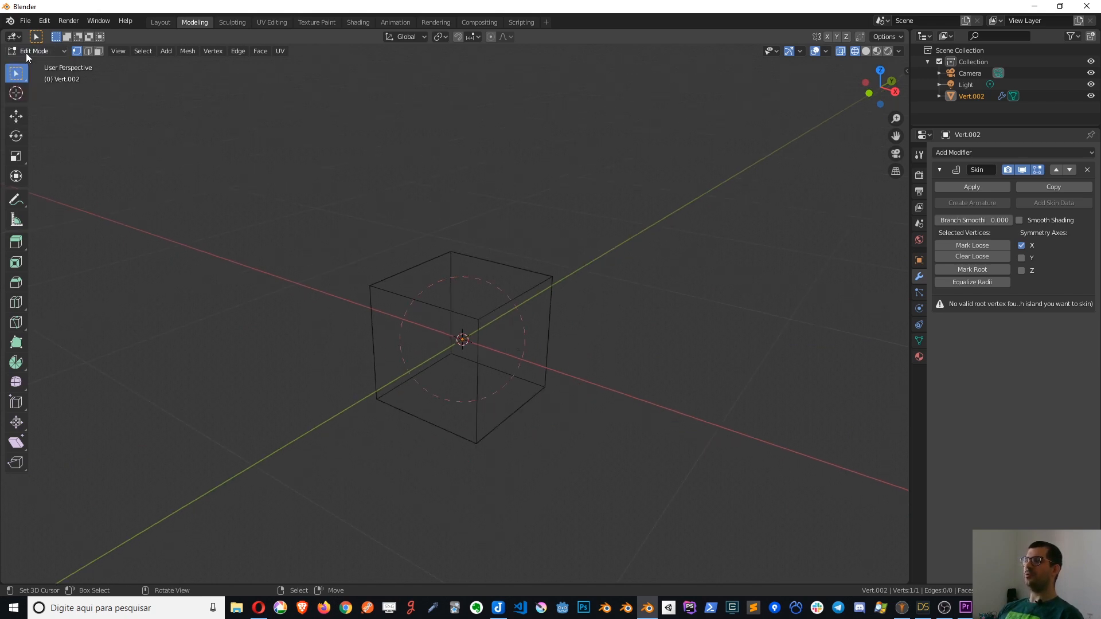
pyautogui.click(37, 50)
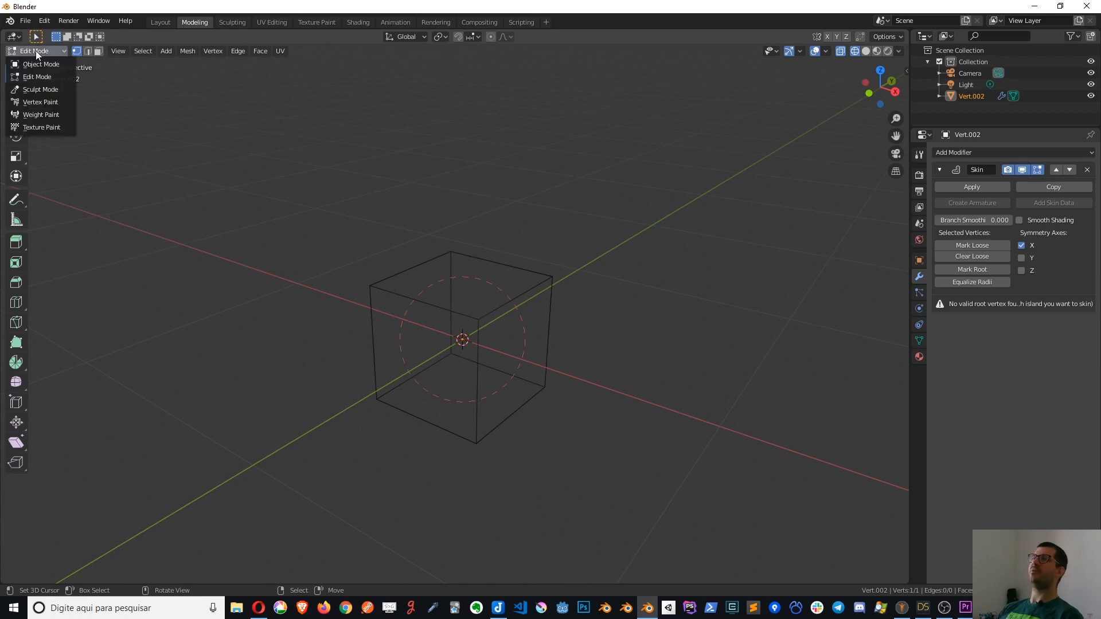
# - Extrude the vertex four times into a bent chain that rises from the origin, turns down and comes back toward the front
pyautogui.moveTo(402, 190); pyautogui.dragTo(485, 209, button='middle')
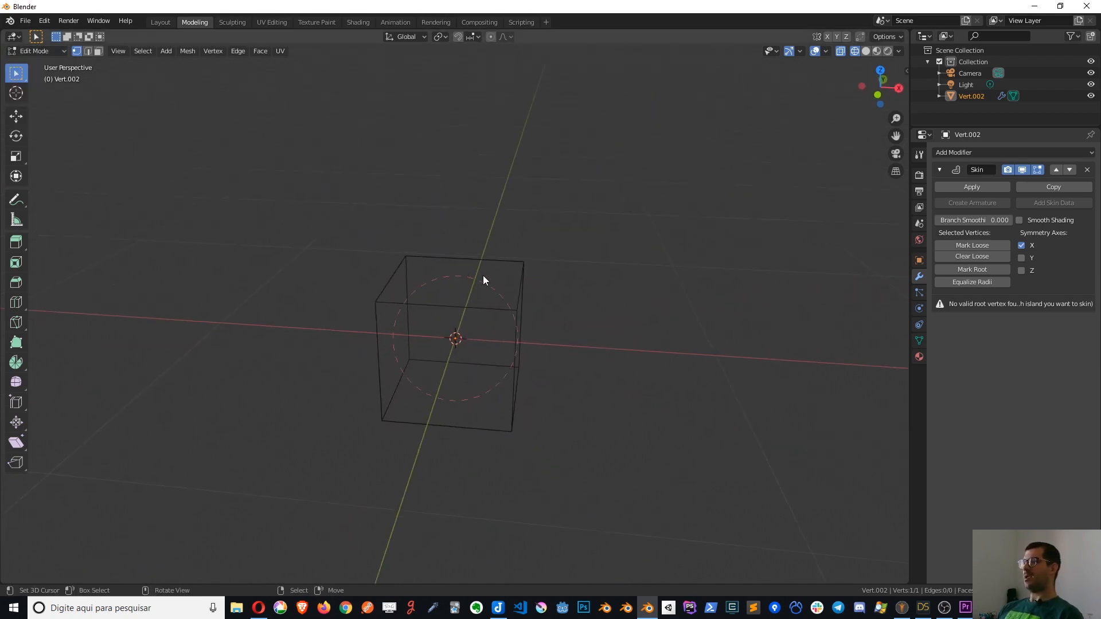
pyautogui.press('e')
pyautogui.click(625, 139)
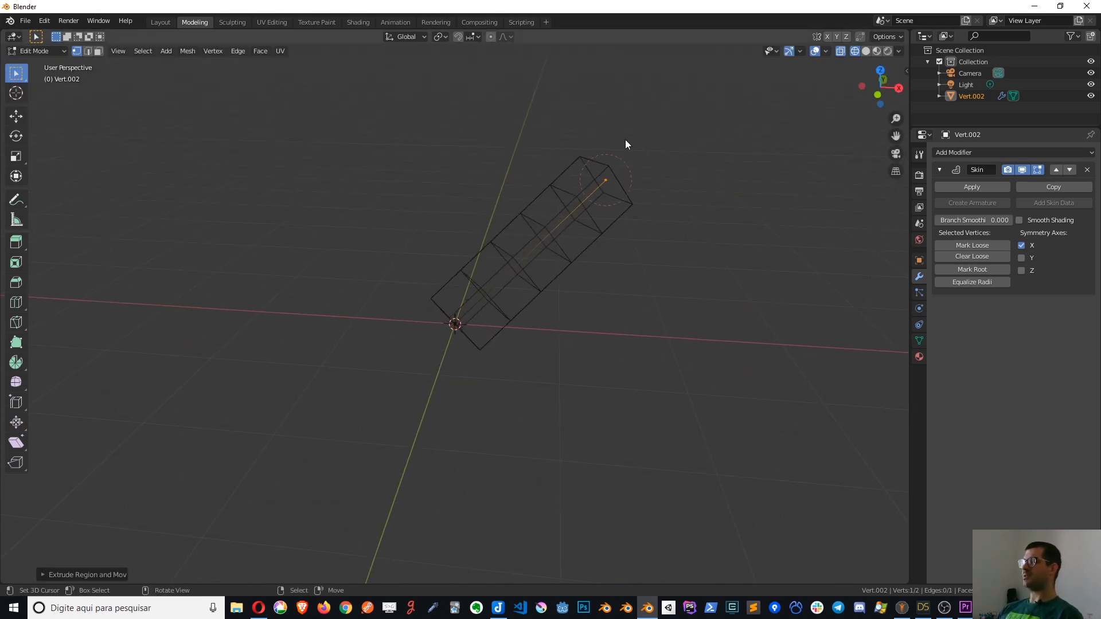
pyautogui.moveTo(625, 139); pyautogui.dragTo(606, 209, button='middle')
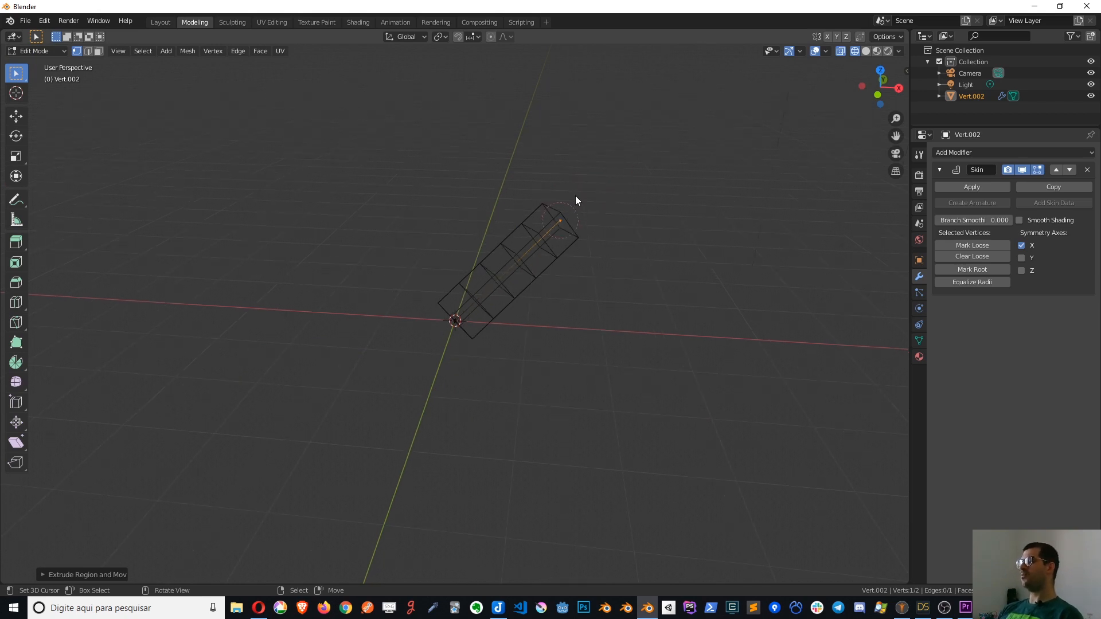
pyautogui.press('e')
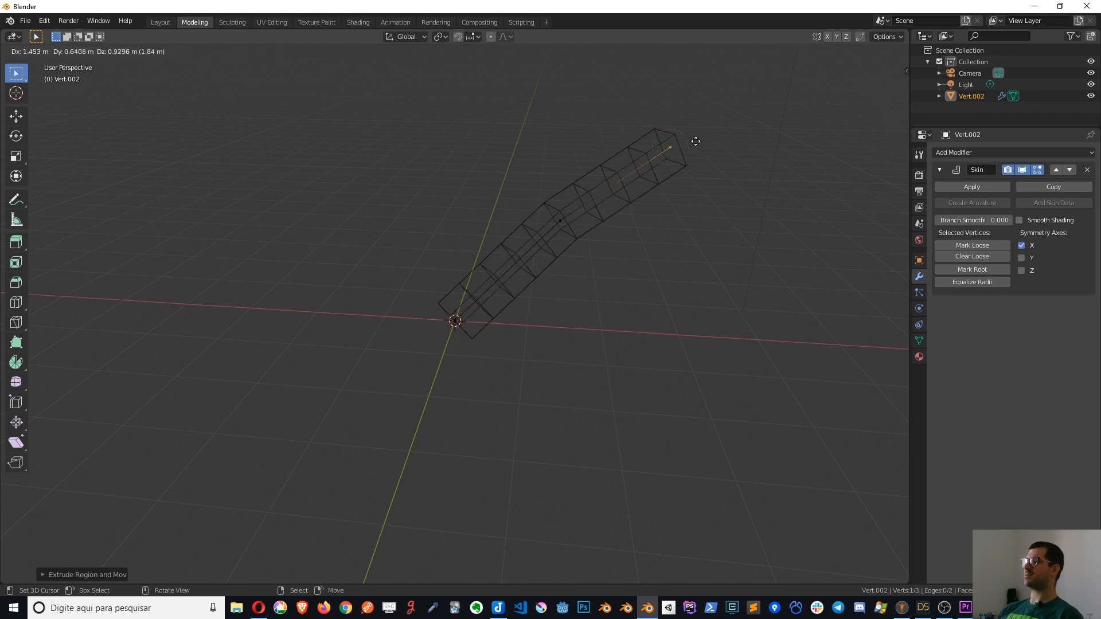
pyautogui.click(708, 135)
pyautogui.press('e')
pyautogui.click(783, 304)
pyautogui.press('e')
pyautogui.click(570, 451)
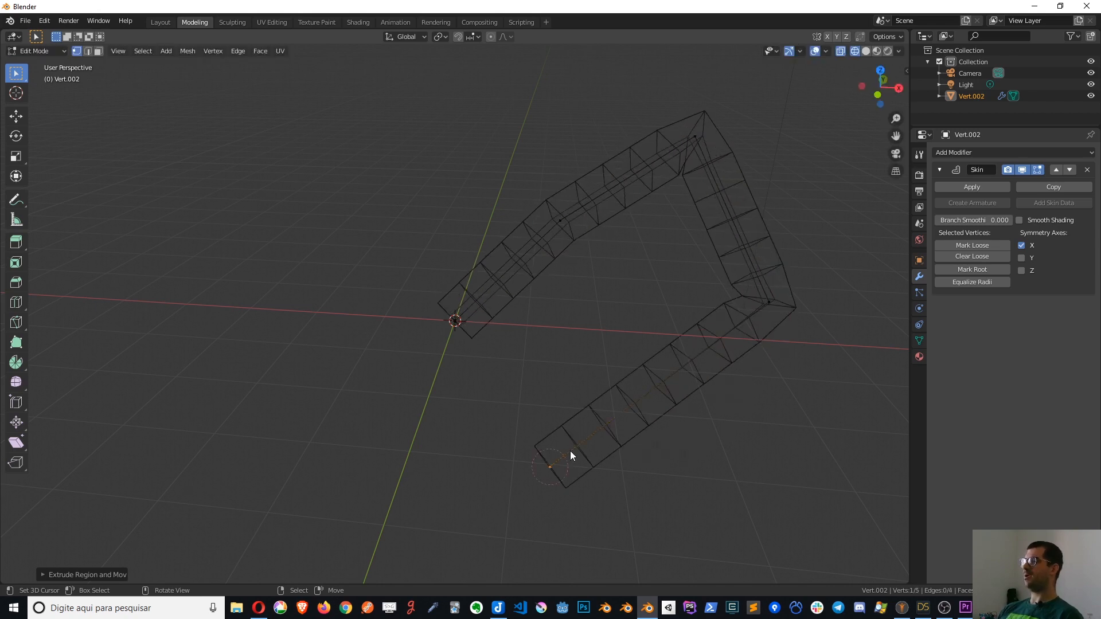
# - Examine the skinned chain in solid and wireframe shading from different angles, finishing in solid shading
pyautogui.press('z')
pyautogui.click(676, 451)
pyautogui.press('z')
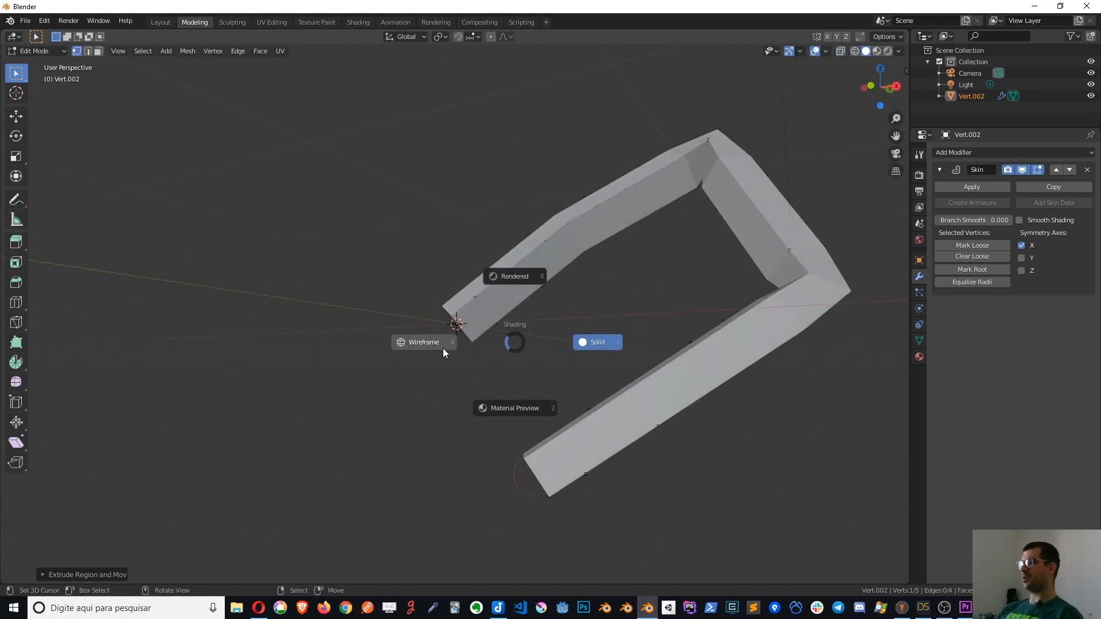
pyautogui.click(443, 350)
pyautogui.moveTo(406, 333)
pyautogui.mouseDown(button='middle')
pyautogui.moveTo(524, 290)
pyautogui.moveTo(463, 362)
pyautogui.mouseUp(button='middle')
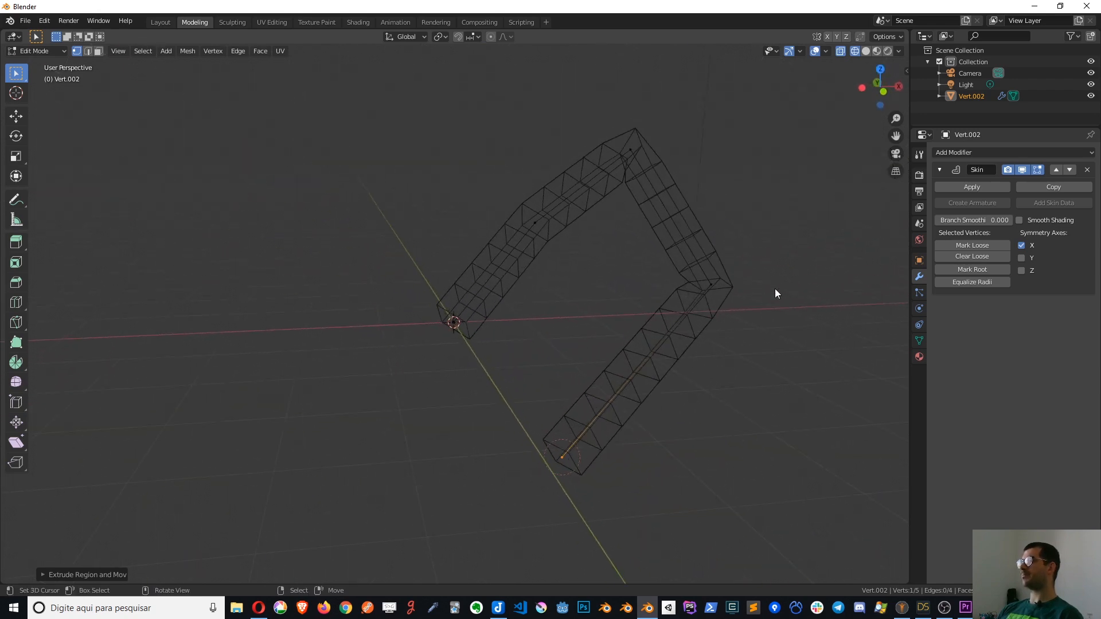
pyautogui.press('z')
pyautogui.click(800, 277)
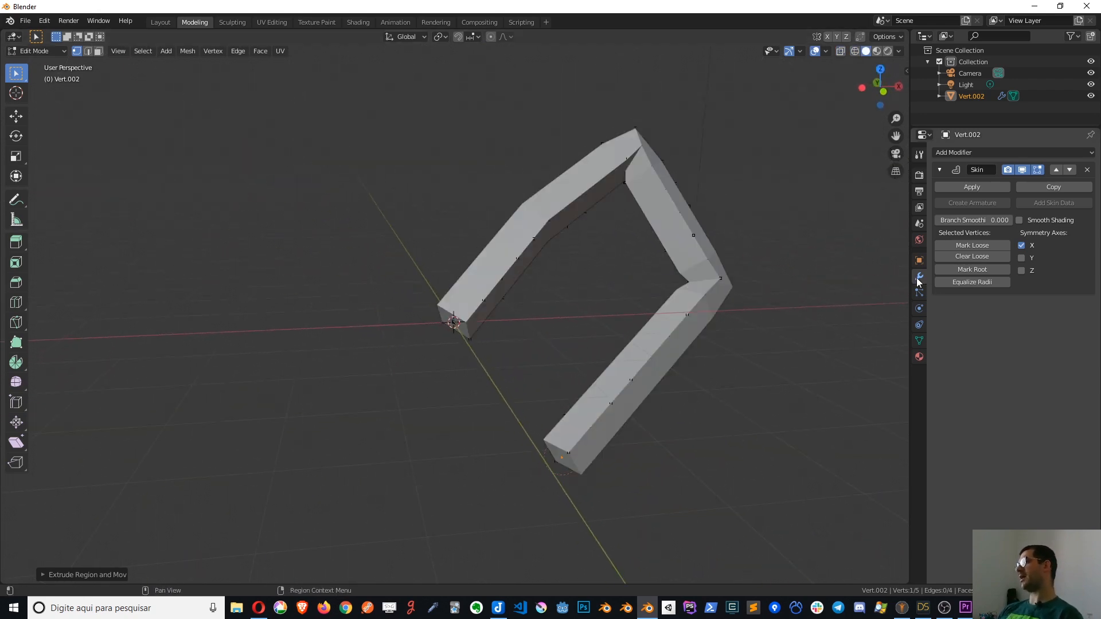
# - Add a Subdivision Surface modifier after the Skin modifier and set its viewport subdivisions to 2
pyautogui.click(964, 152)
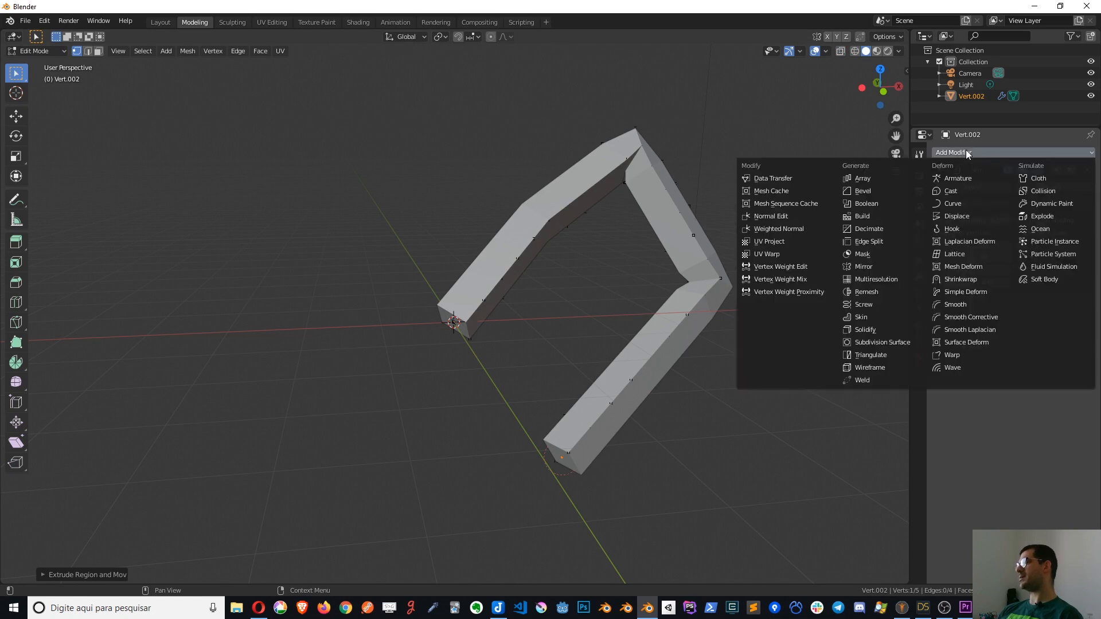
pyautogui.click(888, 341)
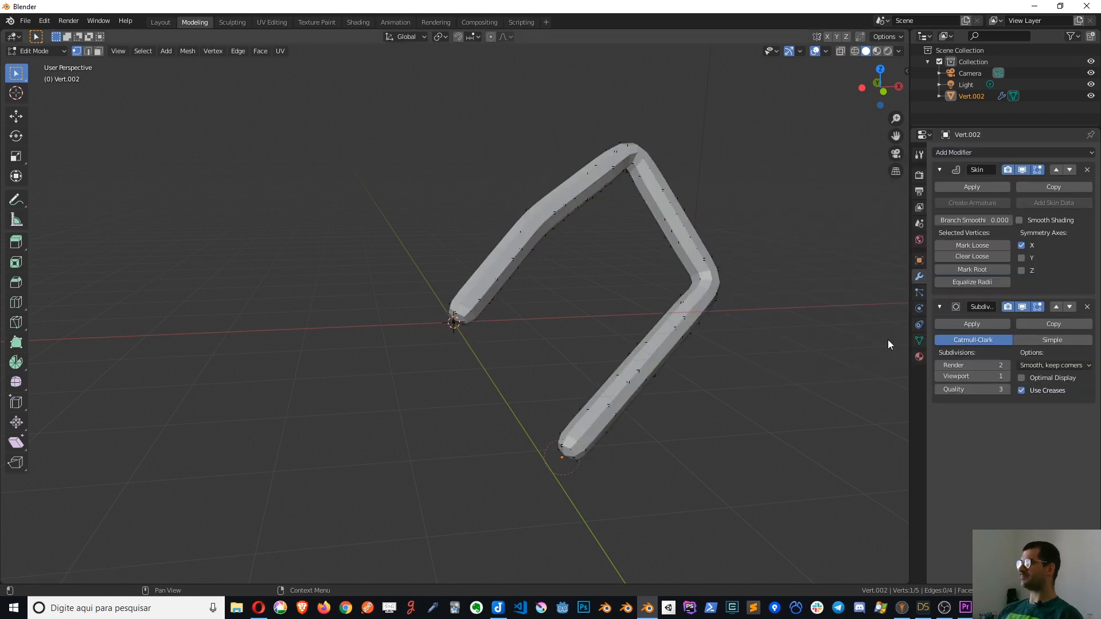
pyautogui.moveTo(679, 216); pyautogui.dragTo(624, 243, button='middle')
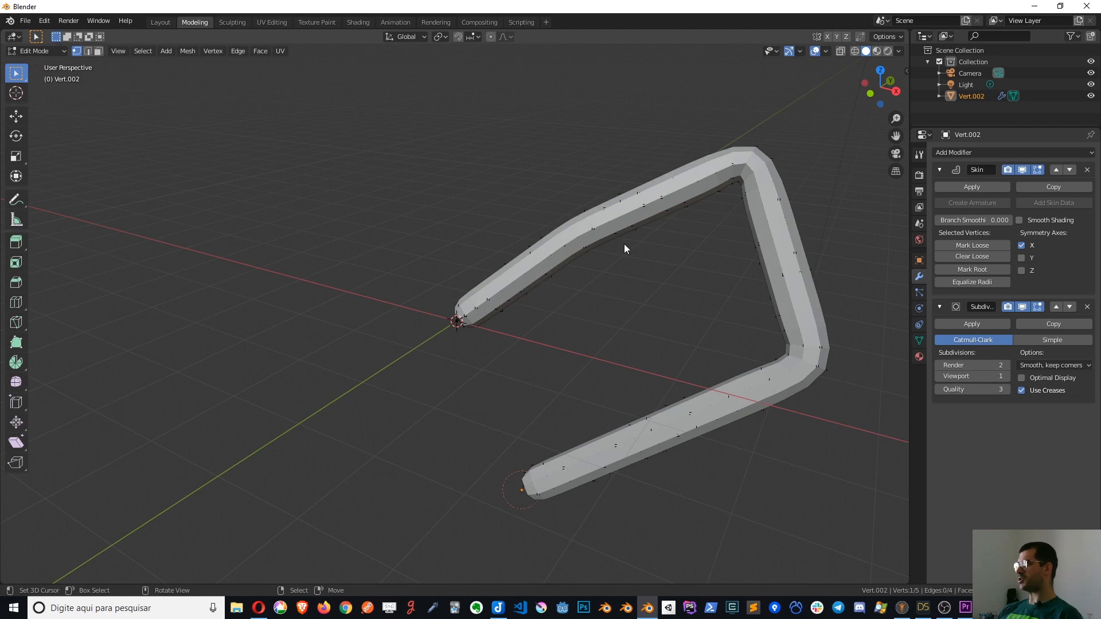
pyautogui.click(1007, 376)
pyautogui.moveTo(700, 315); pyautogui.dragTo(573, 280, button='middle')
pyautogui.scroll(5, 550, 253)
pyautogui.scroll(-4, 543, 246)
pyautogui.moveTo(544, 246); pyautogui.dragTo(483, 200, button='middle')
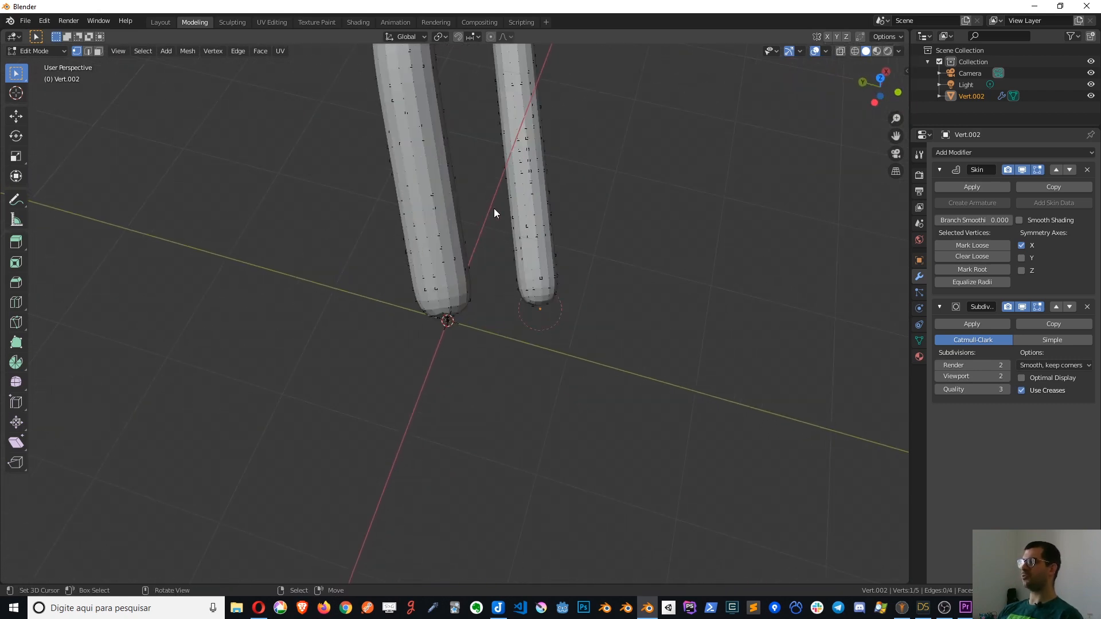
# - Show the mesh in wireframe and select the chain's vertices at the first bend, the origin and the free end
pyautogui.press('z')
pyautogui.click(392, 208)
pyautogui.moveTo(466, 257)
pyautogui.mouseDown(button='middle')
pyautogui.moveTo(495, 235)
pyautogui.moveTo(476, 404)
pyautogui.mouseUp(button='middle')
pyautogui.click(370, 192)
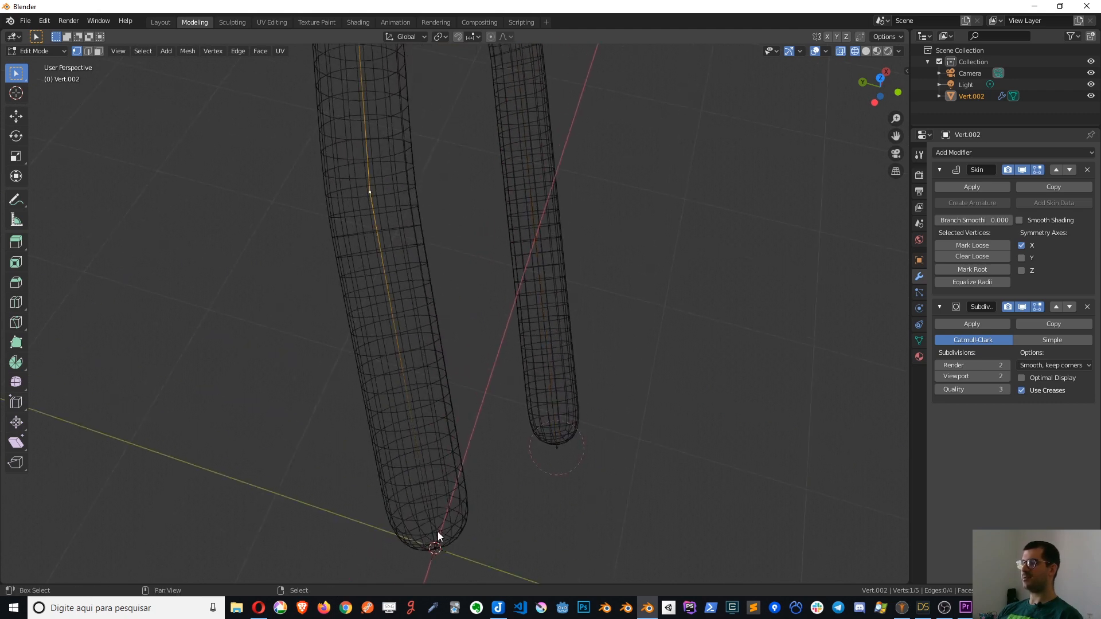
pyautogui.keyDown('shift'); pyautogui.click(435, 547); pyautogui.keyUp('shift')
pyautogui.keyDown('shift'); pyautogui.click(549, 443); pyautogui.keyUp('shift')
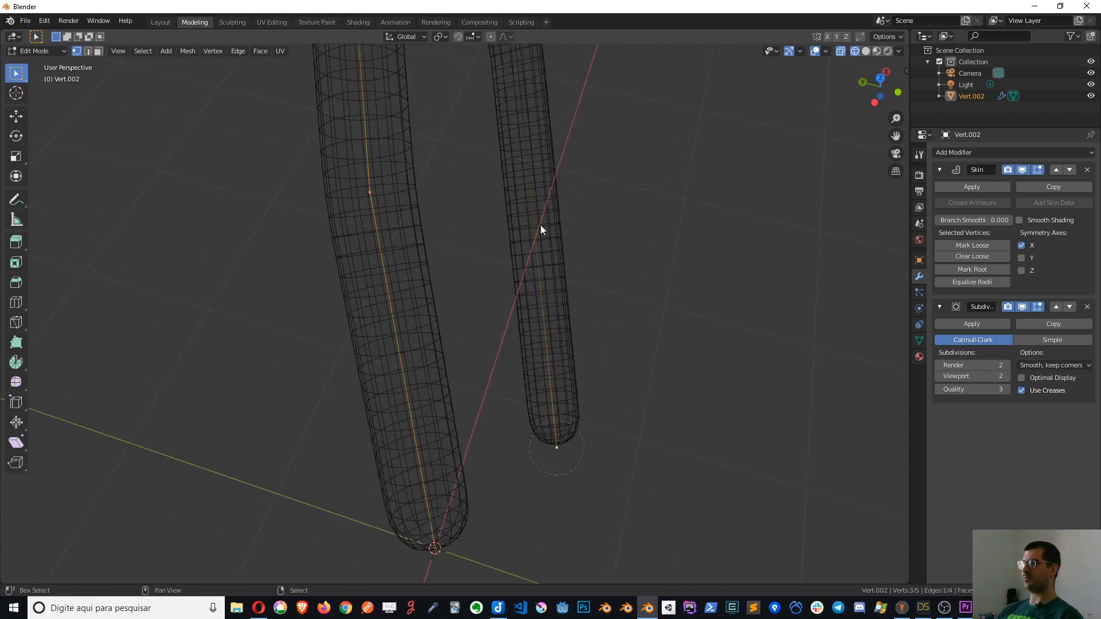
pyautogui.scroll(-3, 503, 278)
pyautogui.moveTo(503, 277); pyautogui.dragTo(527, 332, button='middle')
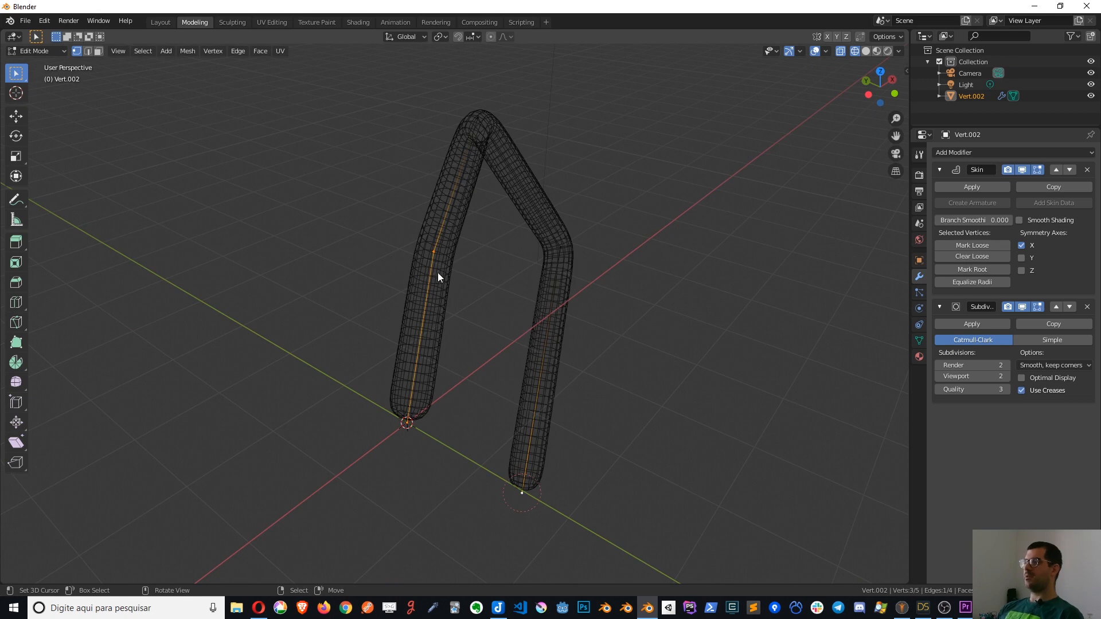
# - Move only the first bend's vertex outward, away from the other leg of the chain
pyautogui.click(434, 253)
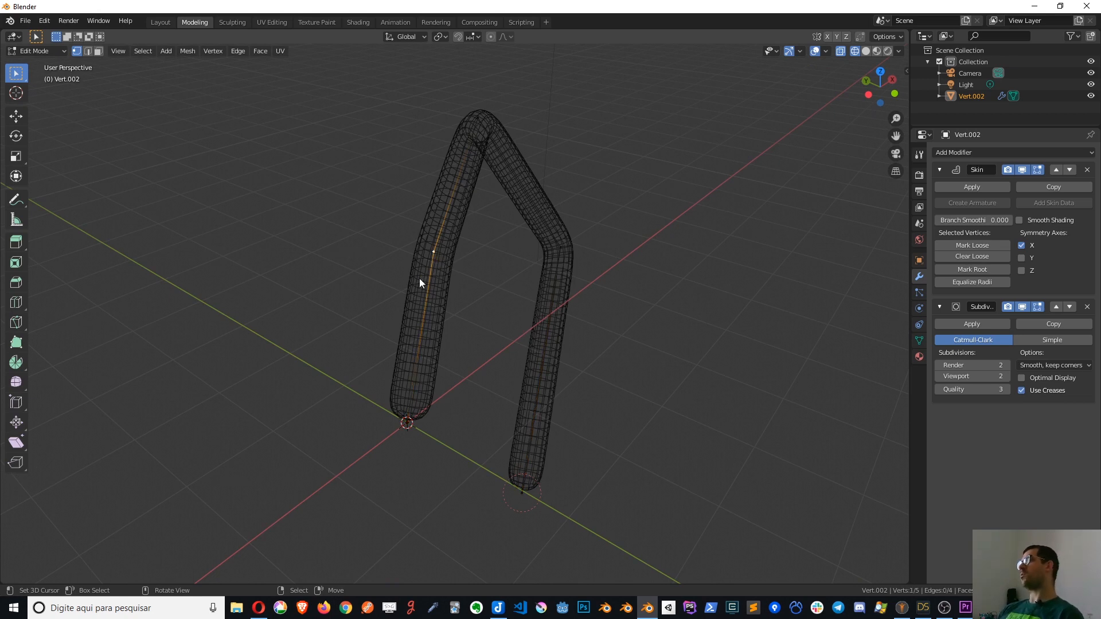
pyautogui.press('g')
pyautogui.click(404, 267)
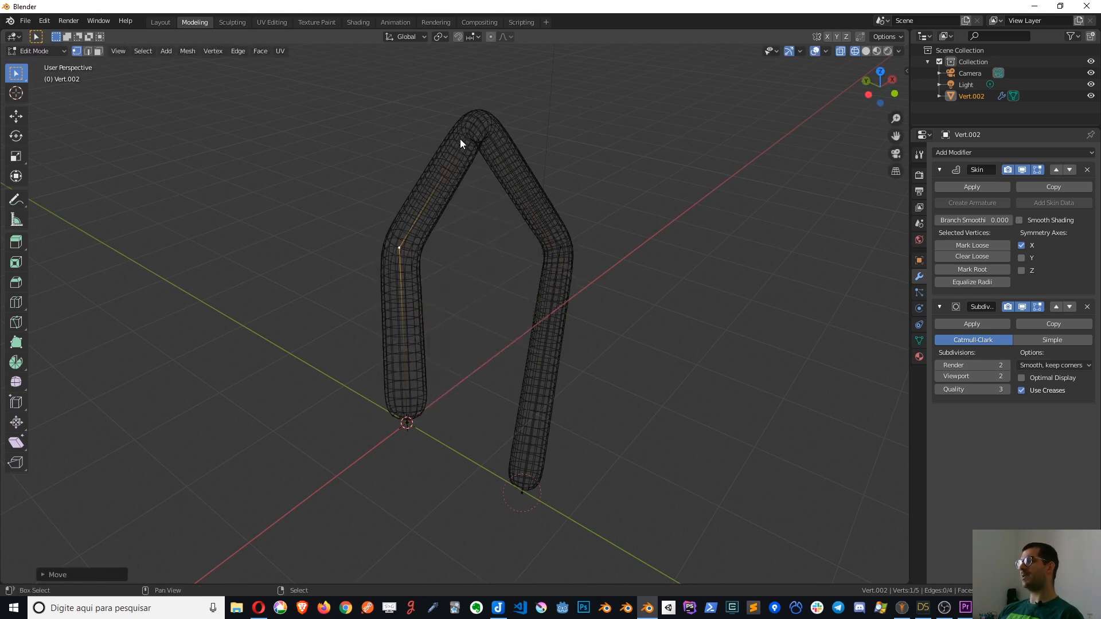
# - Select the peak vertex together with the first bend's vertex, then scale the pair down slightly and rotate it
pyautogui.keyDown('shift'); pyautogui.click(465, 133); pyautogui.keyUp('shift')
pyautogui.press('s')
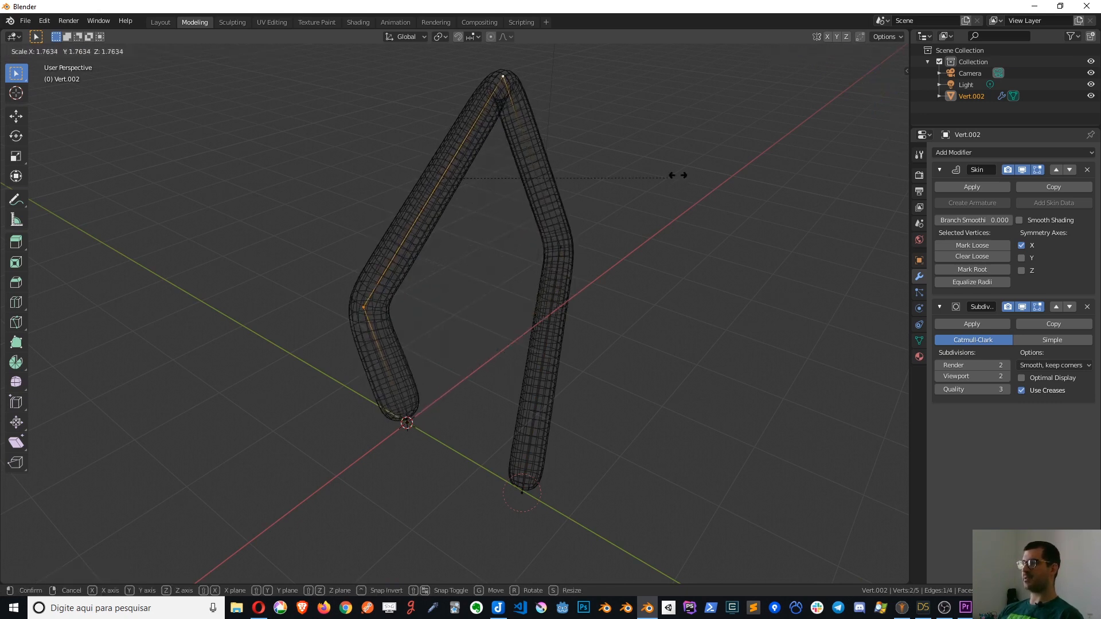
pyautogui.click(562, 173)
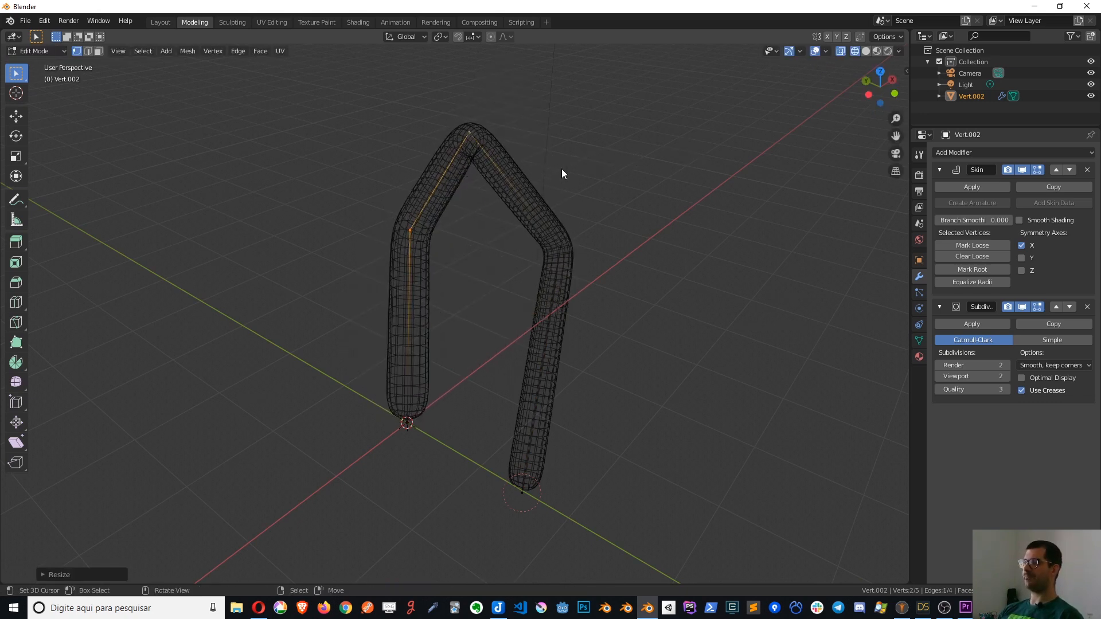
pyautogui.press('r')
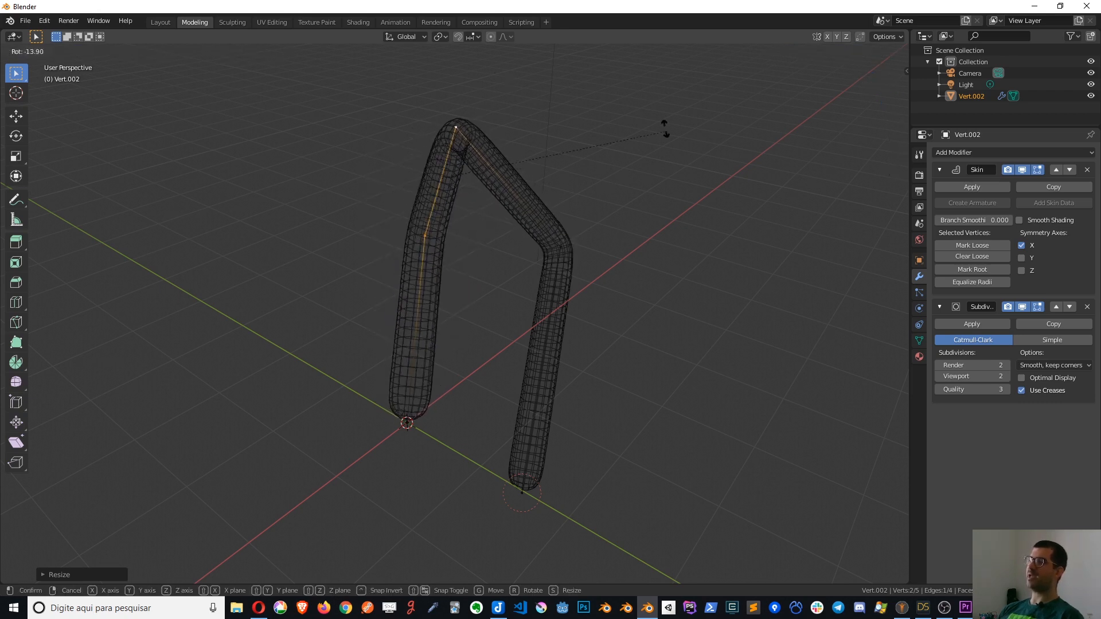
pyautogui.click(624, 226)
# - Enlarge the skin radius at the first bend's vertex until that part swells into a large bulb
pyautogui.click(387, 221)
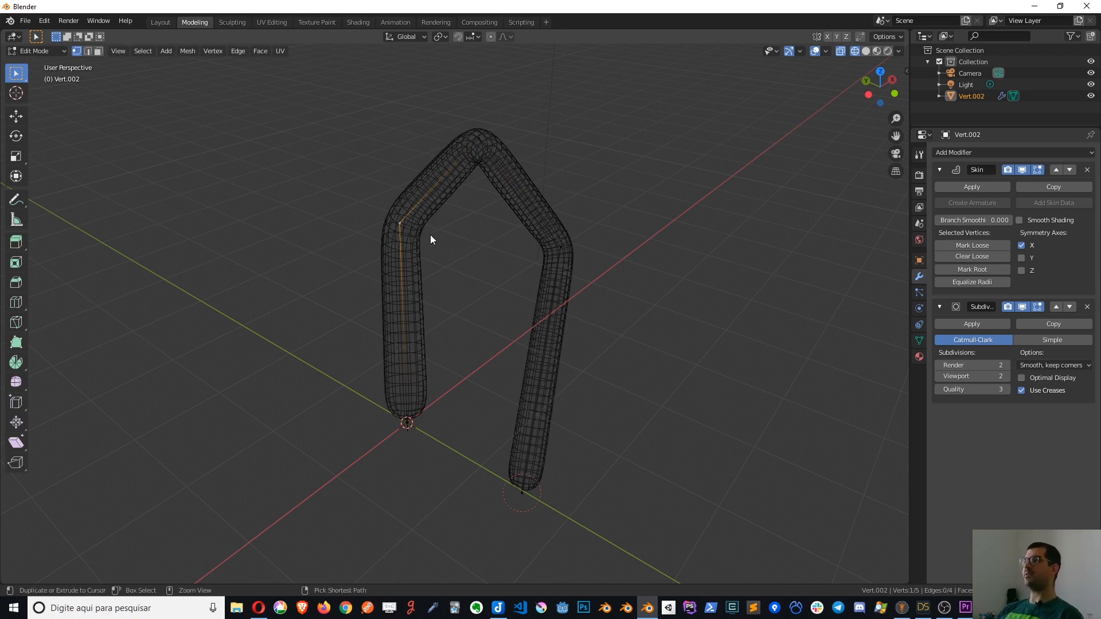
pyautogui.hotkey('ctrl', 'a')
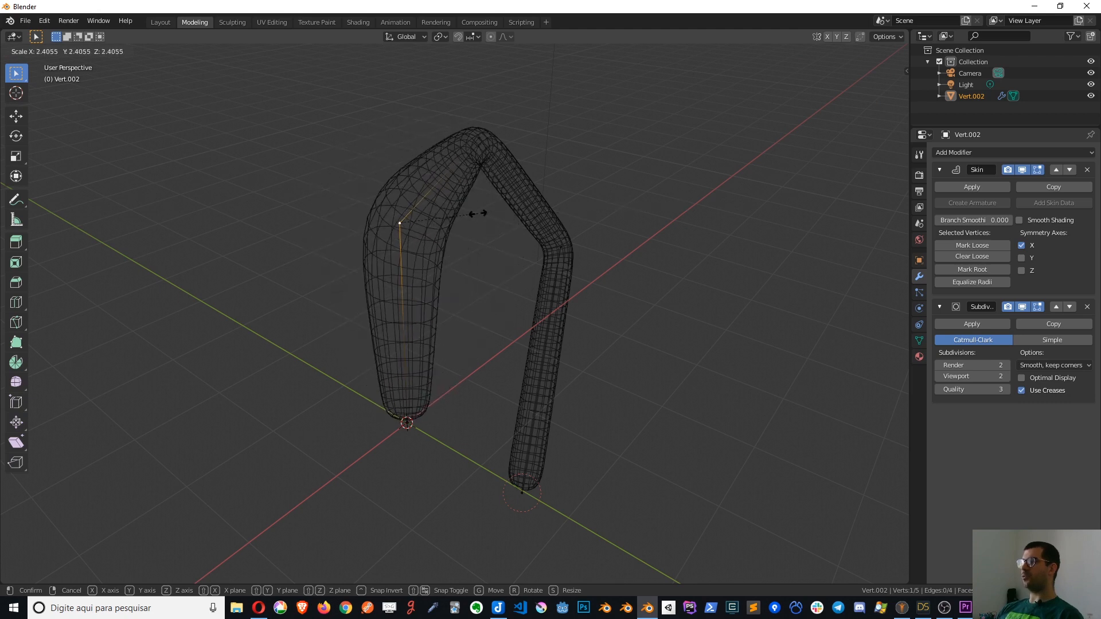
pyautogui.click(621, 211)
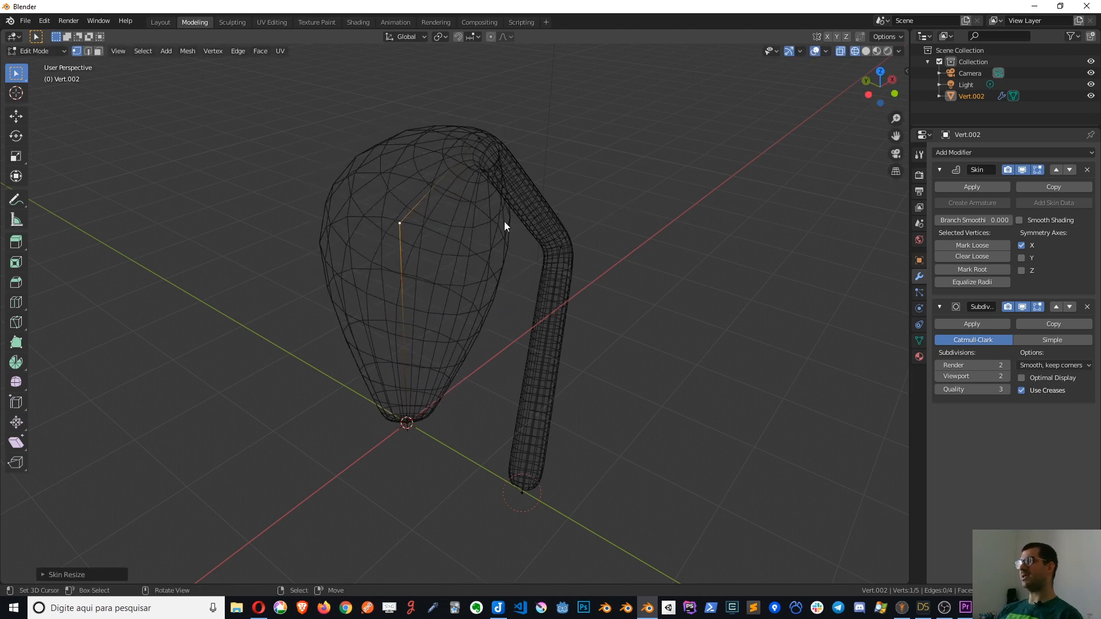
# - Display the bulbous mesh in solid shading and return to Object Mode
pyautogui.press('z')
pyautogui.click(594, 219)
pyautogui.moveTo(491, 256); pyautogui.dragTo(389, 239, button='middle')
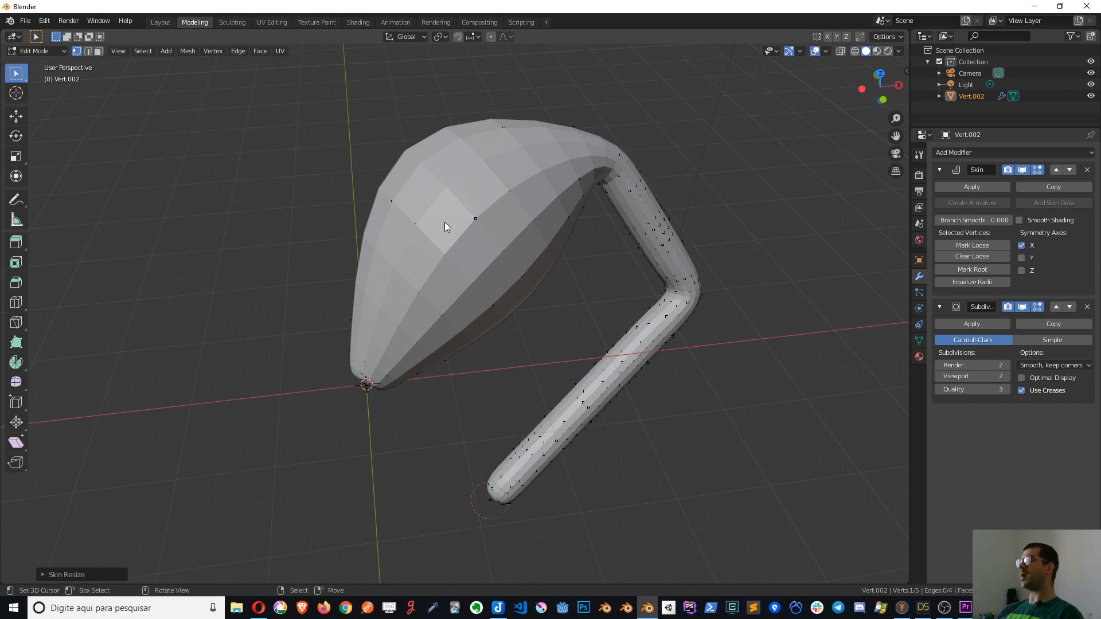
pyautogui.press('Tab')
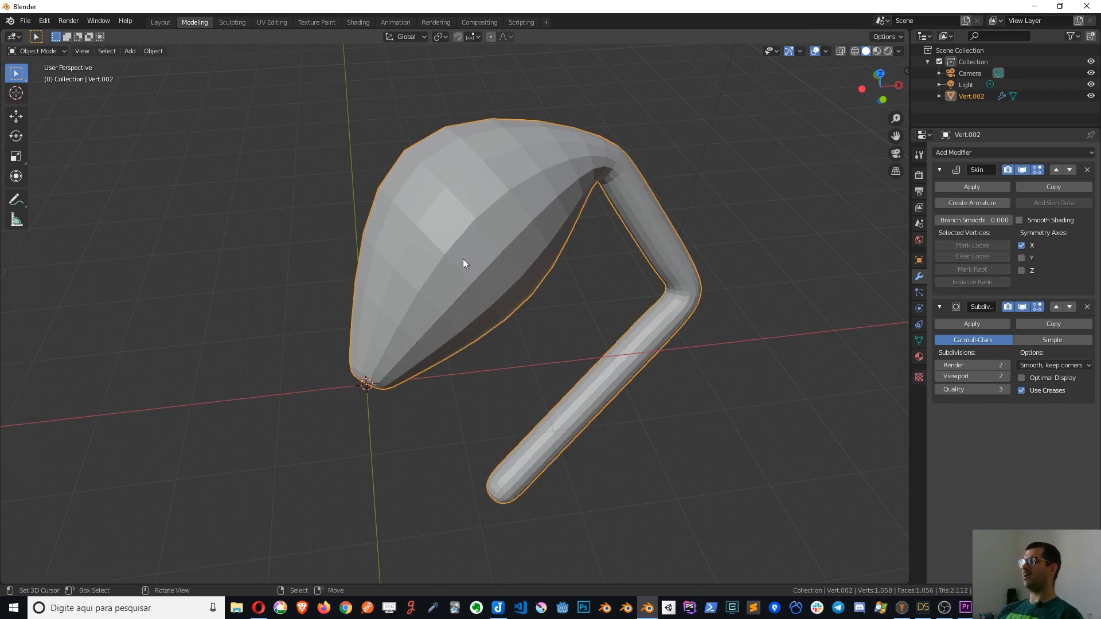
# - Apply the Skin modifier to the bulbous mesh in Object Mode, keeping the Subdivision modifier
pyautogui.press('Tab')
pyautogui.moveTo(465, 229); pyautogui.dragTo(447, 312, button='middle')
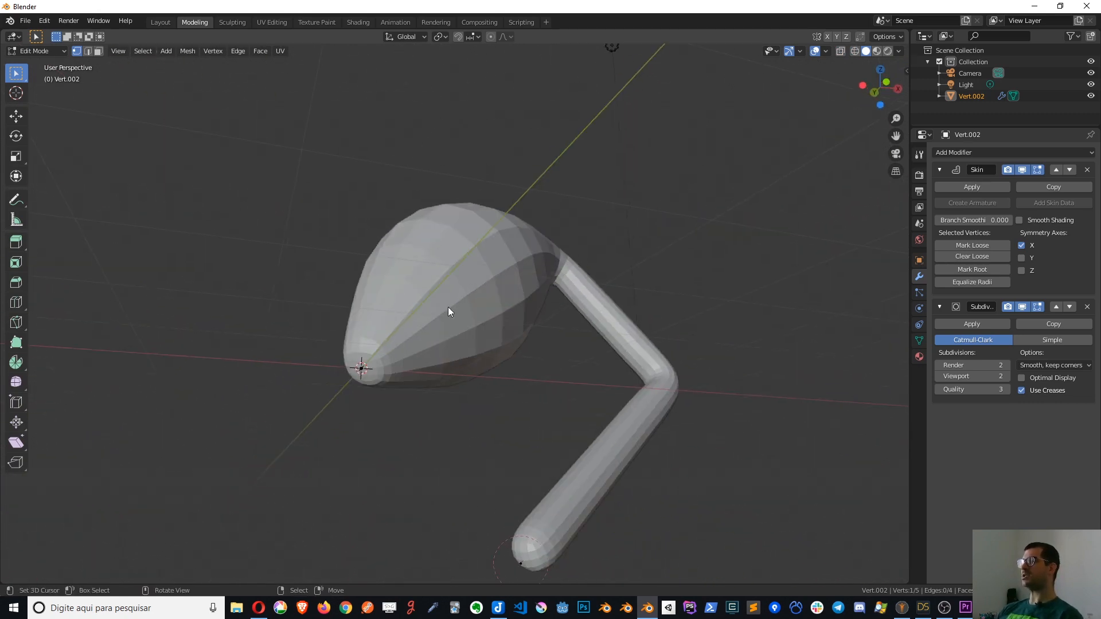
pyautogui.click(974, 185)
pyautogui.press('Tab')
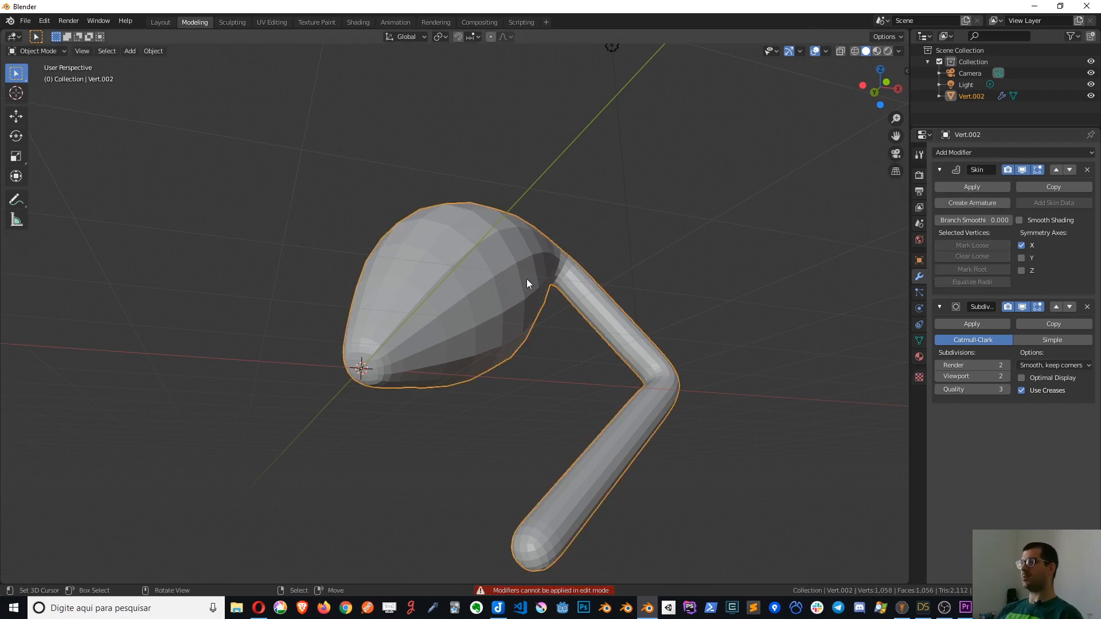
pyautogui.click(947, 188)
pyautogui.moveTo(459, 321); pyautogui.dragTo(498, 266, button='middle')
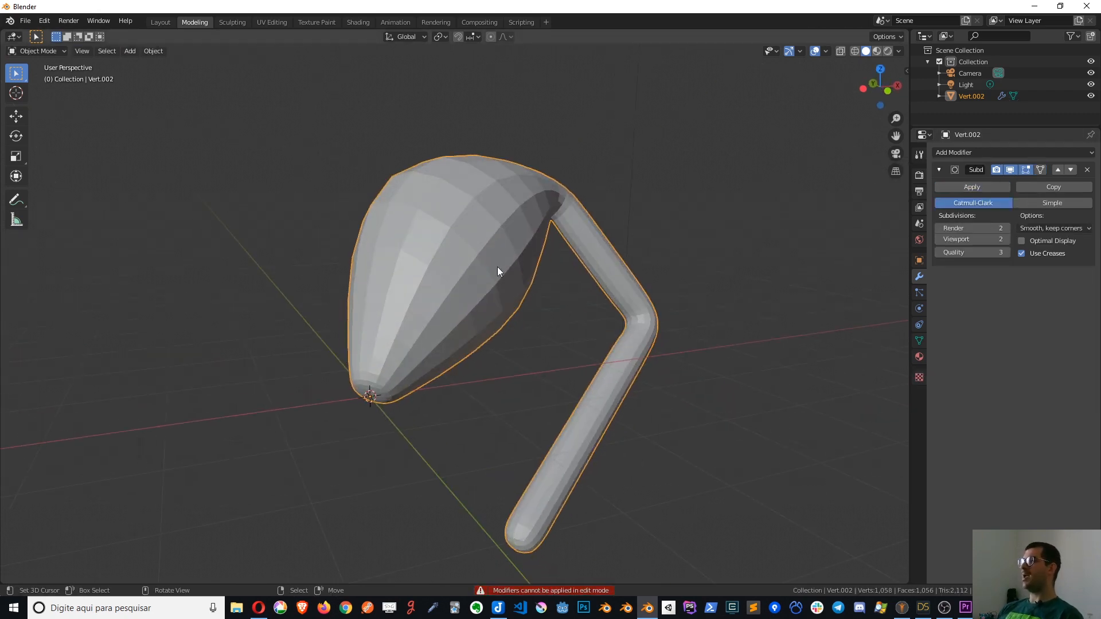
# - Open the mesh in the Sculpting workspace, pass the Draw brush over the bulb and view it from another angle
pyautogui.click(233, 23)
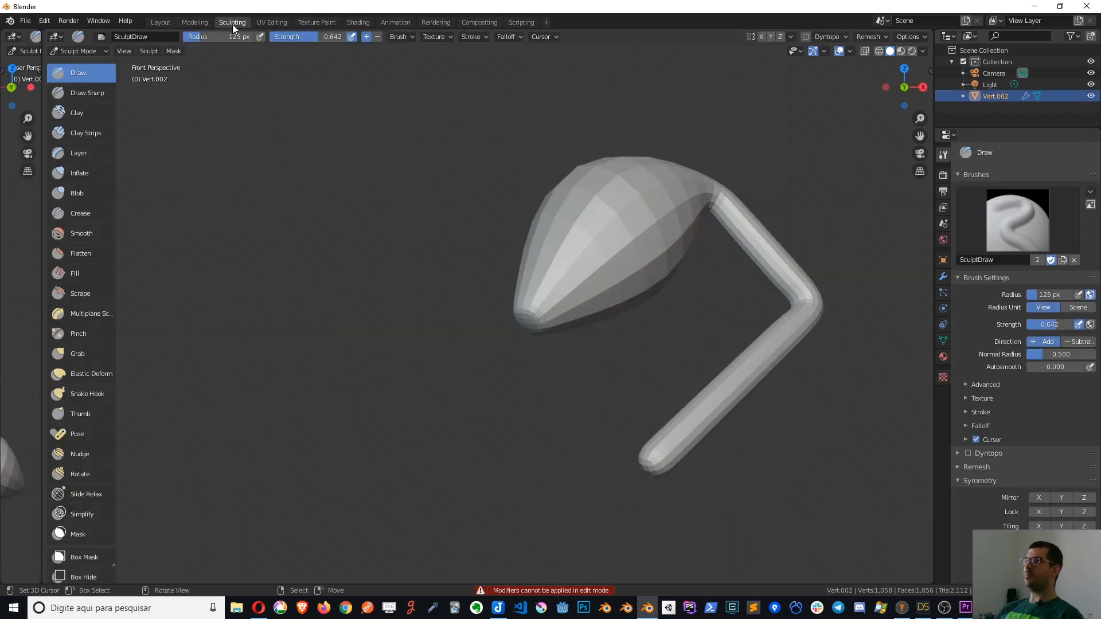
pyautogui.moveTo(549, 288)
pyautogui.mouseDown()
pyautogui.moveTo(617, 229)
pyautogui.moveTo(598, 244)
pyautogui.mouseUp()
pyautogui.moveTo(540, 309); pyautogui.dragTo(637, 221)
pyautogui.moveTo(573, 253); pyautogui.dragTo(637, 246)
pyautogui.moveTo(631, 243); pyautogui.dragTo(595, 248, button='middle')
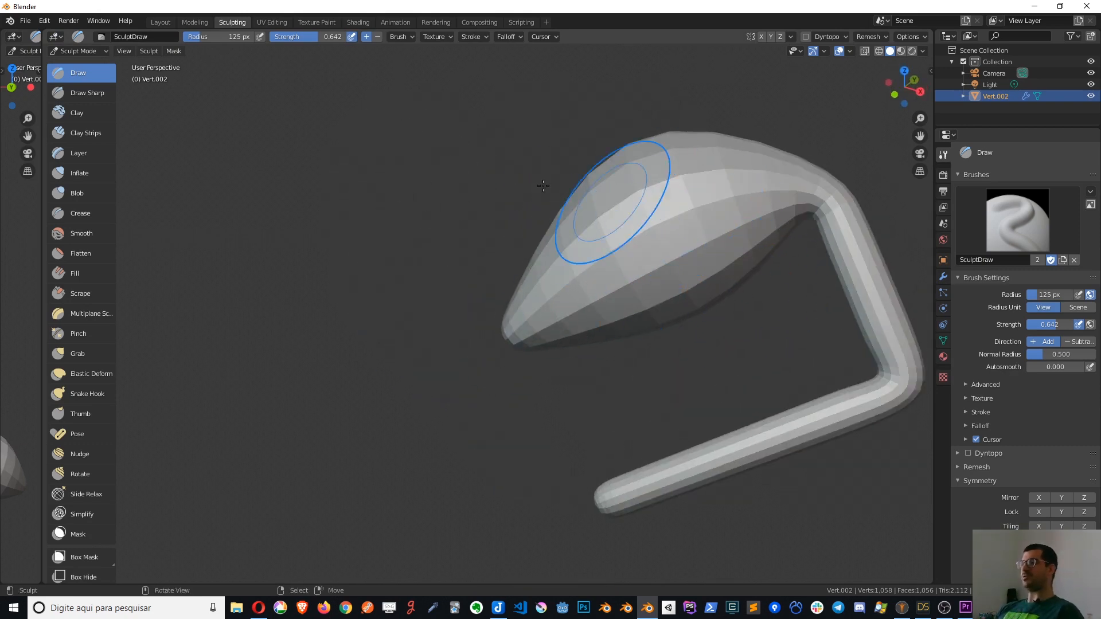
# - Return to the Modeling workspace and examine the control cage around the bulb and tubes in Edit Mode
pyautogui.click(193, 22)
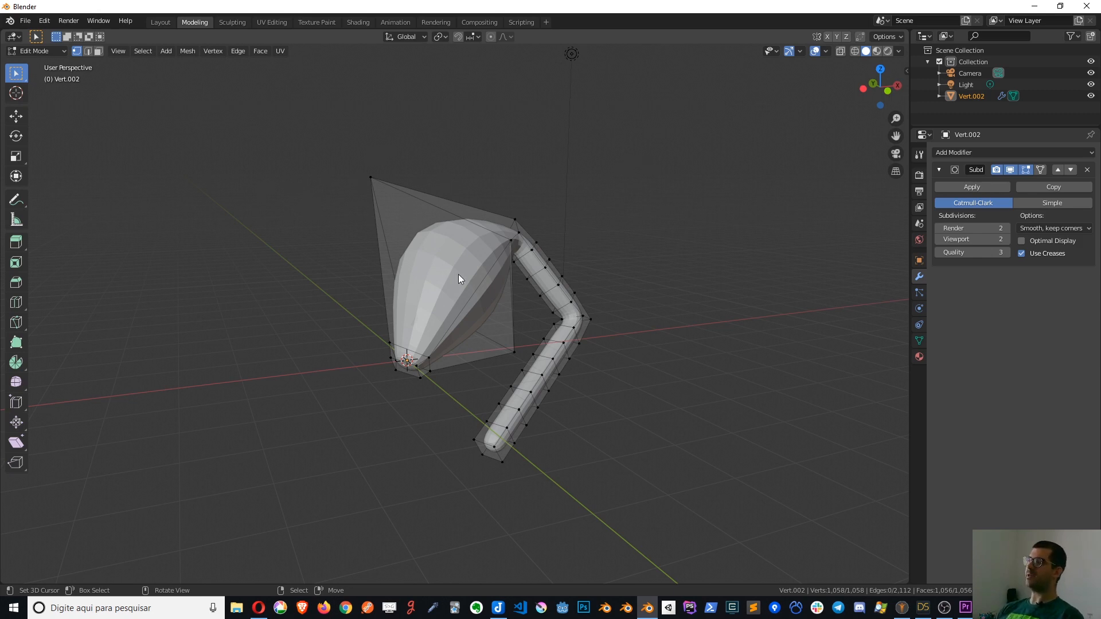
pyautogui.scroll(5, 422, 267)
pyautogui.scroll(-2, 521, 227)
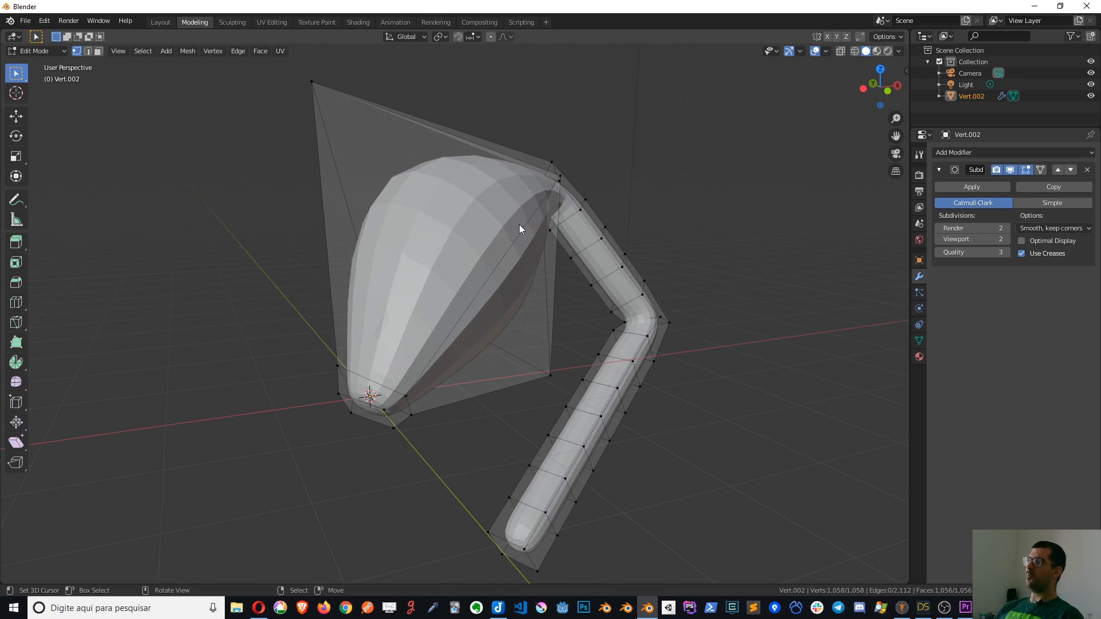
pyautogui.scroll(-1, 519, 227)
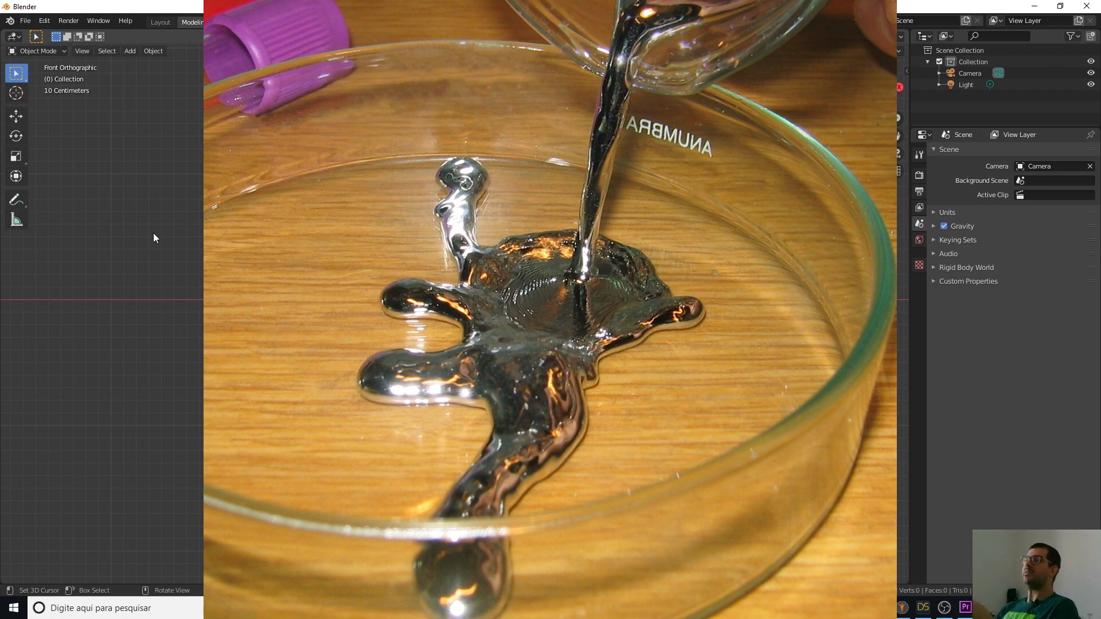
# - Add a Ball metaball at the world origin
pyautogui.scroll(3, 455, 313)
pyautogui.scroll(2, 500, 253)
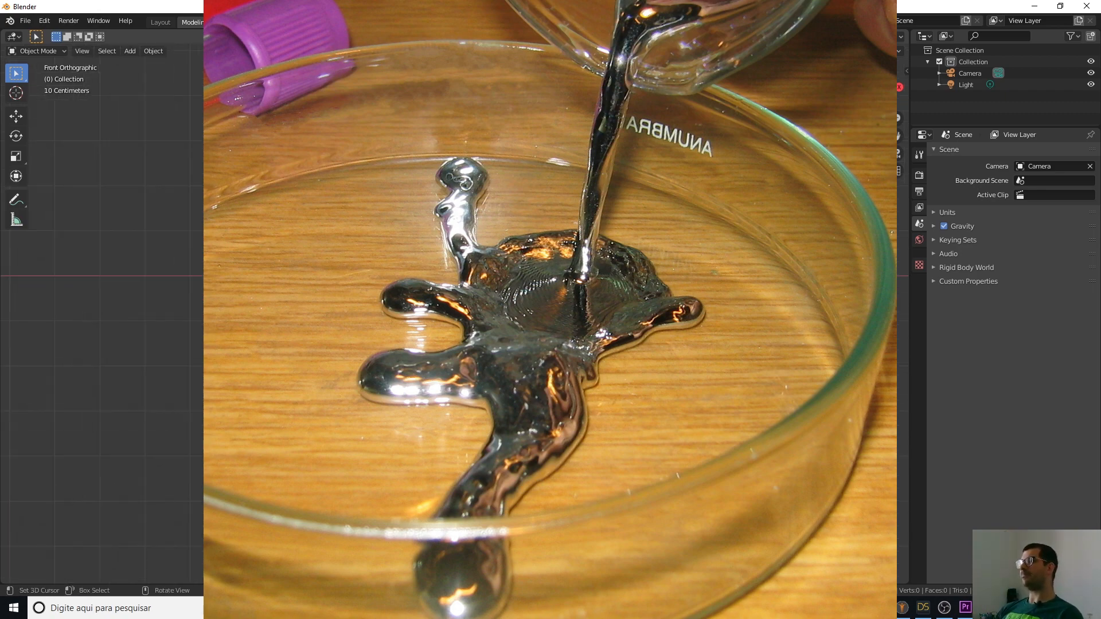
pyautogui.hotkey('shift', 'a')
pyautogui.moveTo(500, 254)
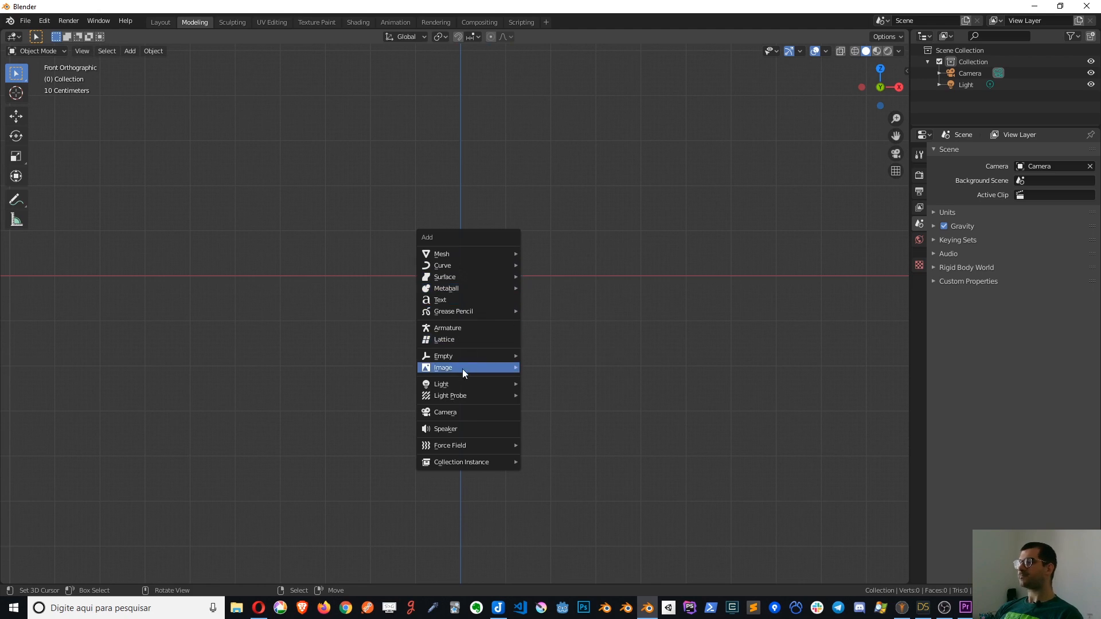
pyautogui.moveTo(466, 288)
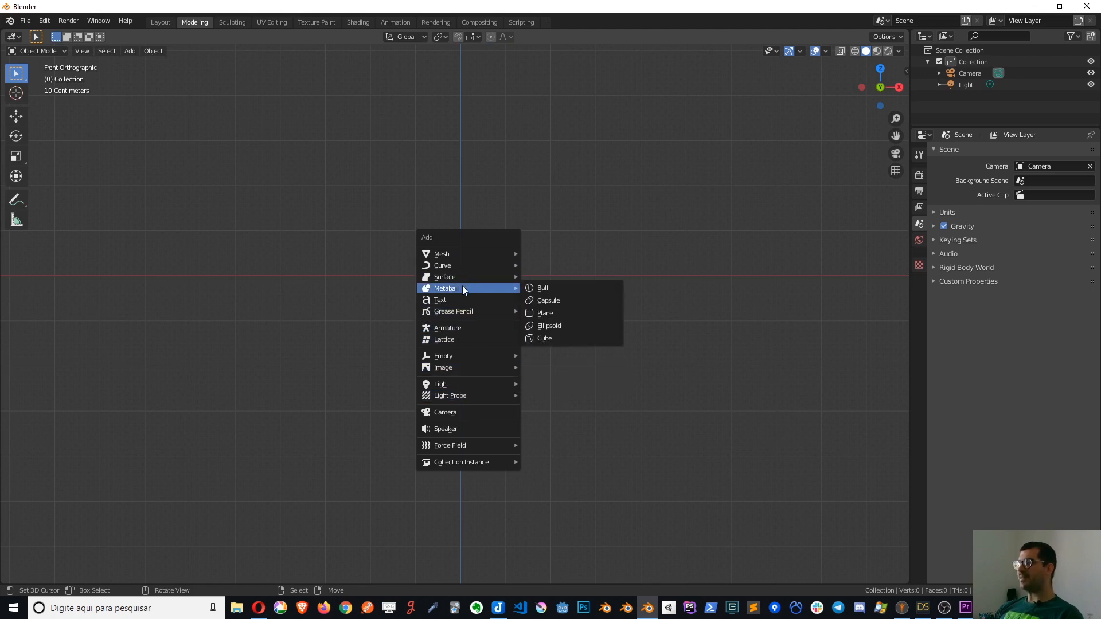
pyautogui.click(548, 288)
pyautogui.scroll(-5, 525, 279)
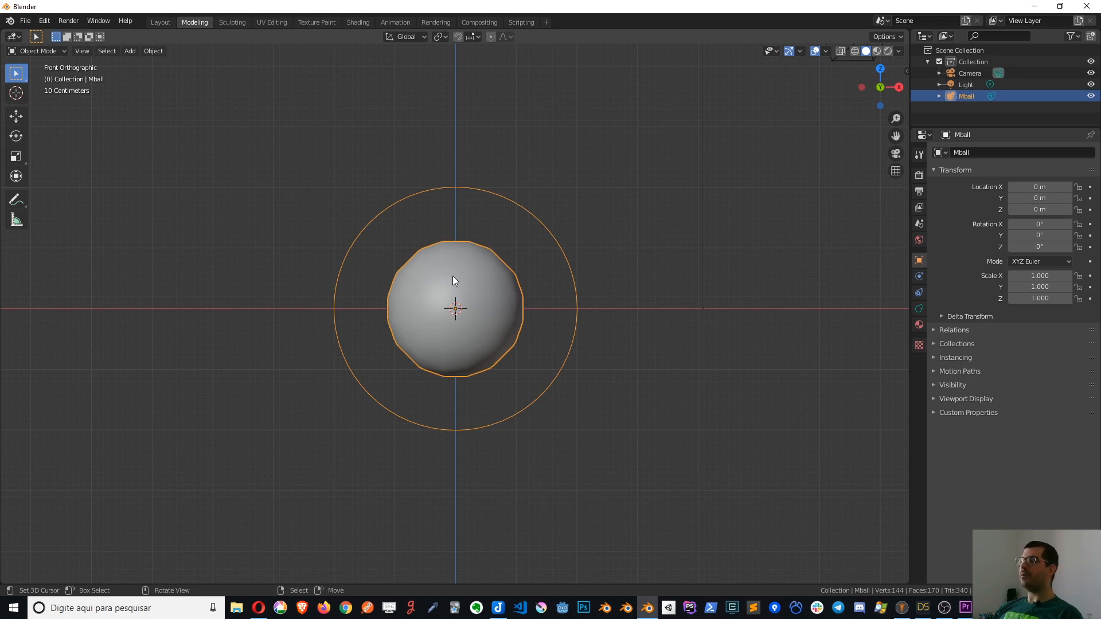
# - Duplicate the ball in Edit Mode and place the copy above the original so the two blend together
pyautogui.press('Tab')
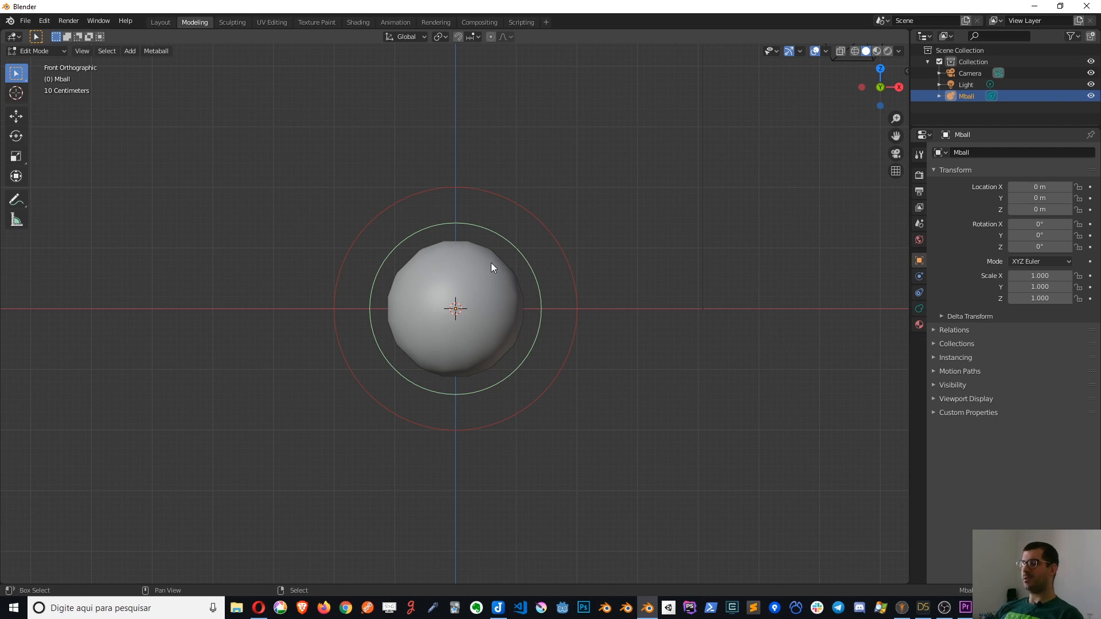
pyautogui.hotkey('shift', 'd')
pyautogui.click(533, 168)
pyautogui.press('g')
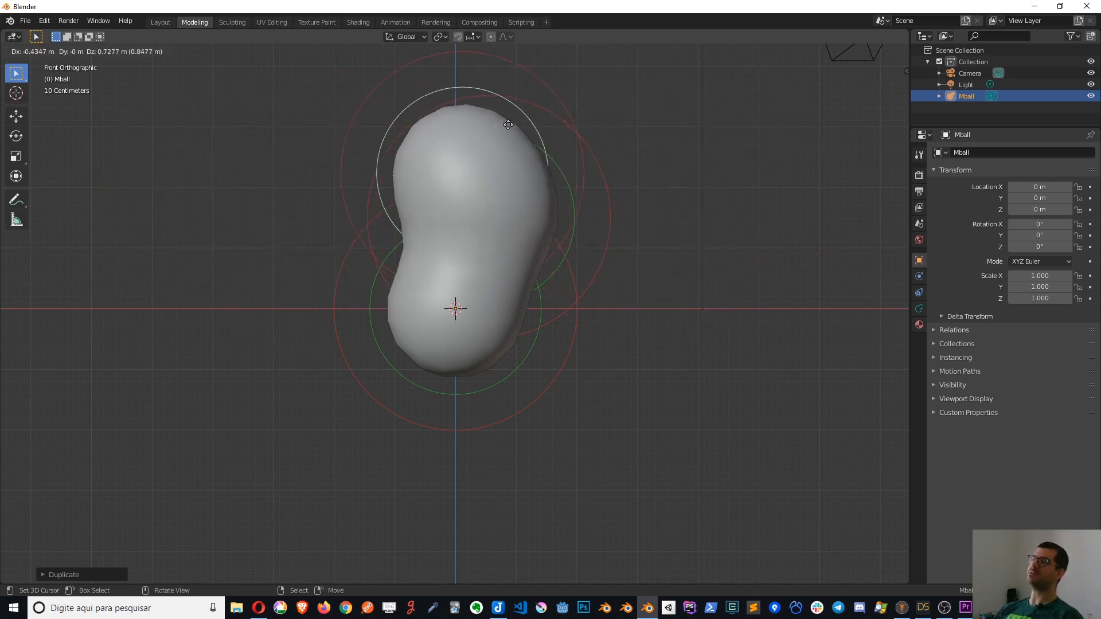
pyautogui.click(531, 133)
# - Scale up the upper ball and place the enlarged ball on the left side of the blob in front view
pyautogui.moveTo(531, 133); pyautogui.dragTo(519, 238, button='middle')
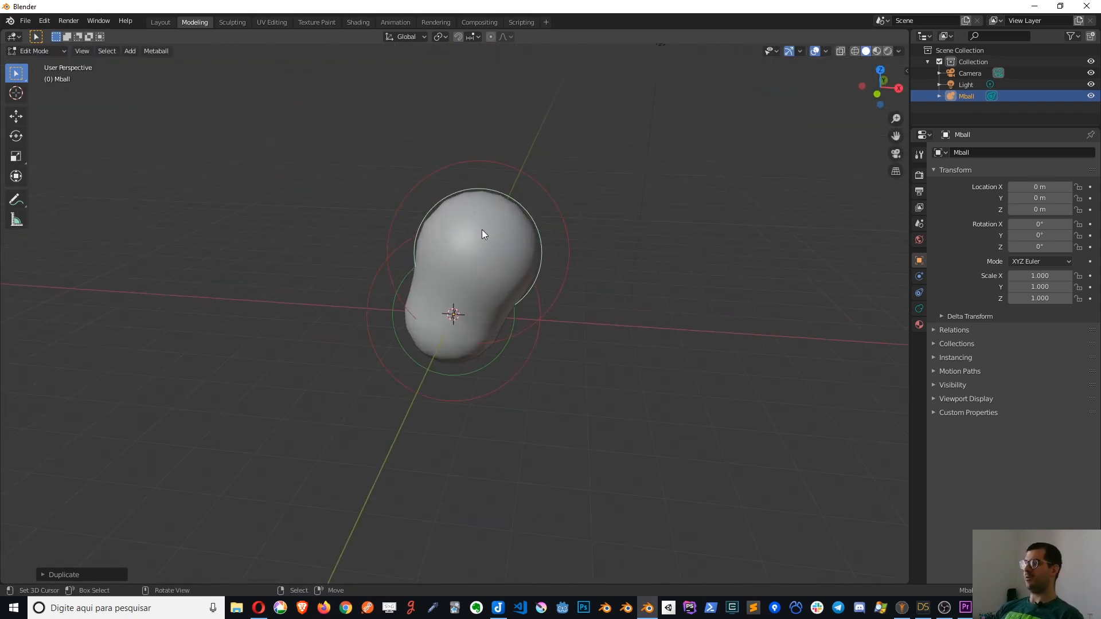
pyautogui.press('s')
pyautogui.click(572, 230)
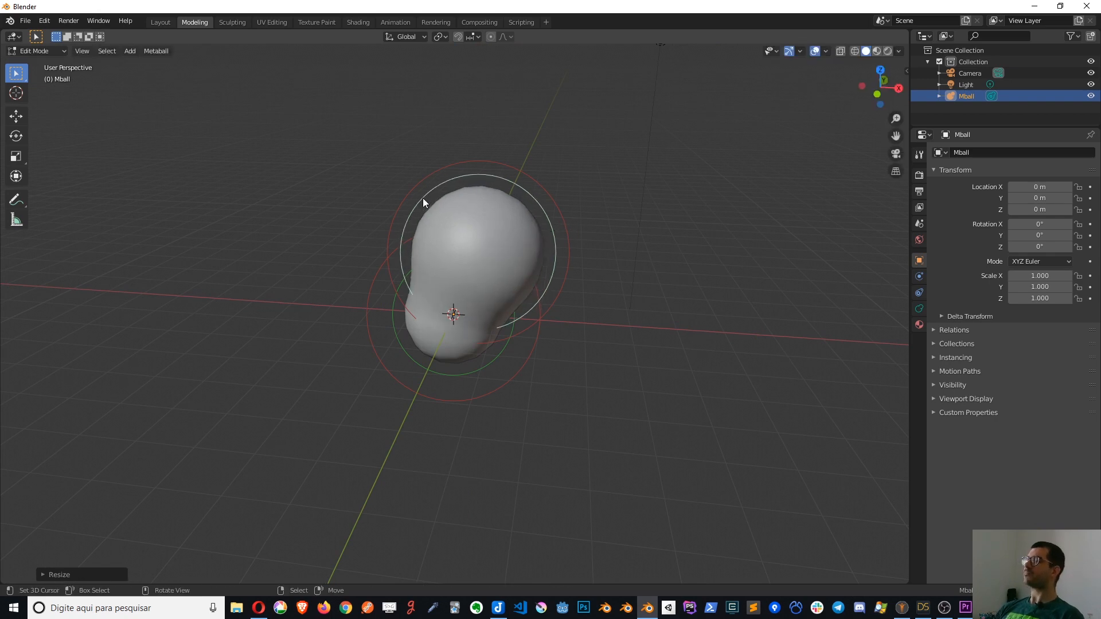
pyautogui.press('KP_1')
pyautogui.press('KP_Decimal')
pyautogui.press('s')
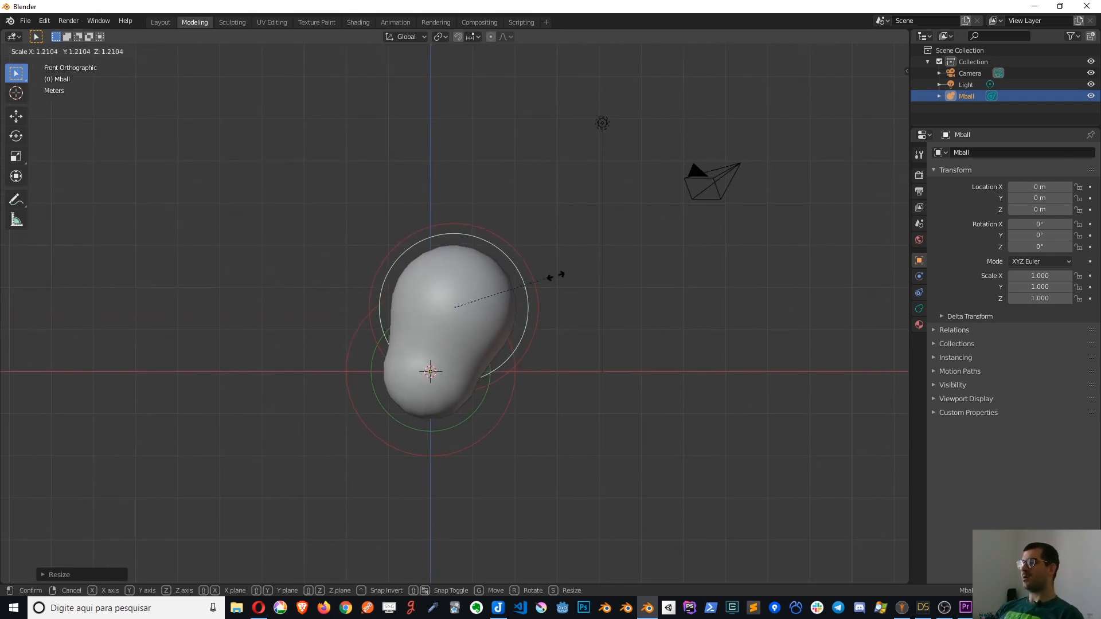
pyautogui.click(745, 288)
pyautogui.press('g')
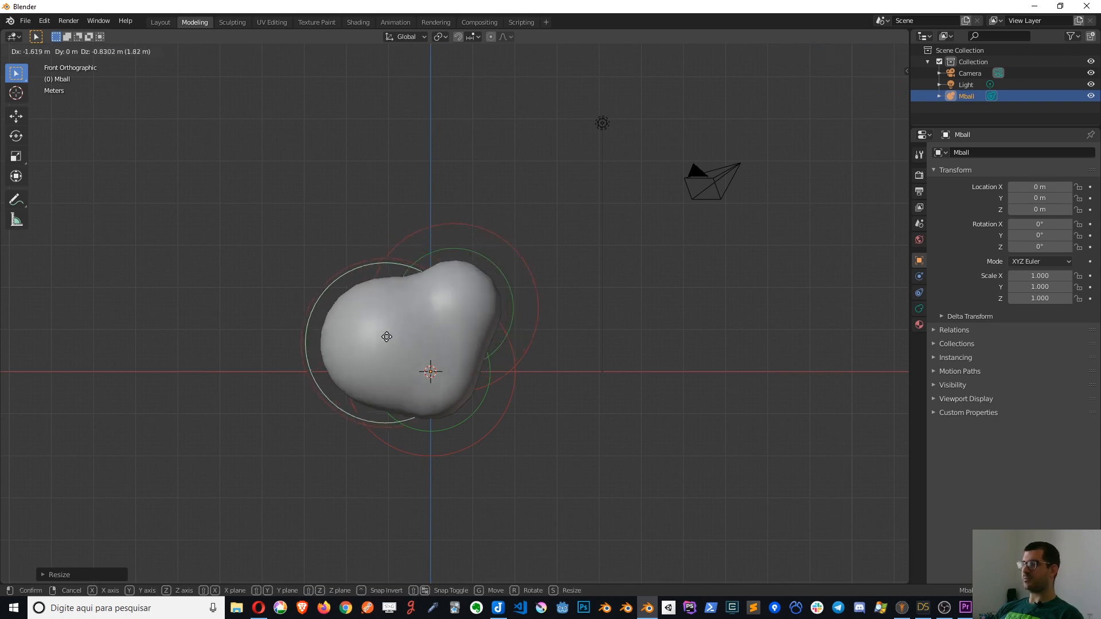
pyautogui.click(442, 314)
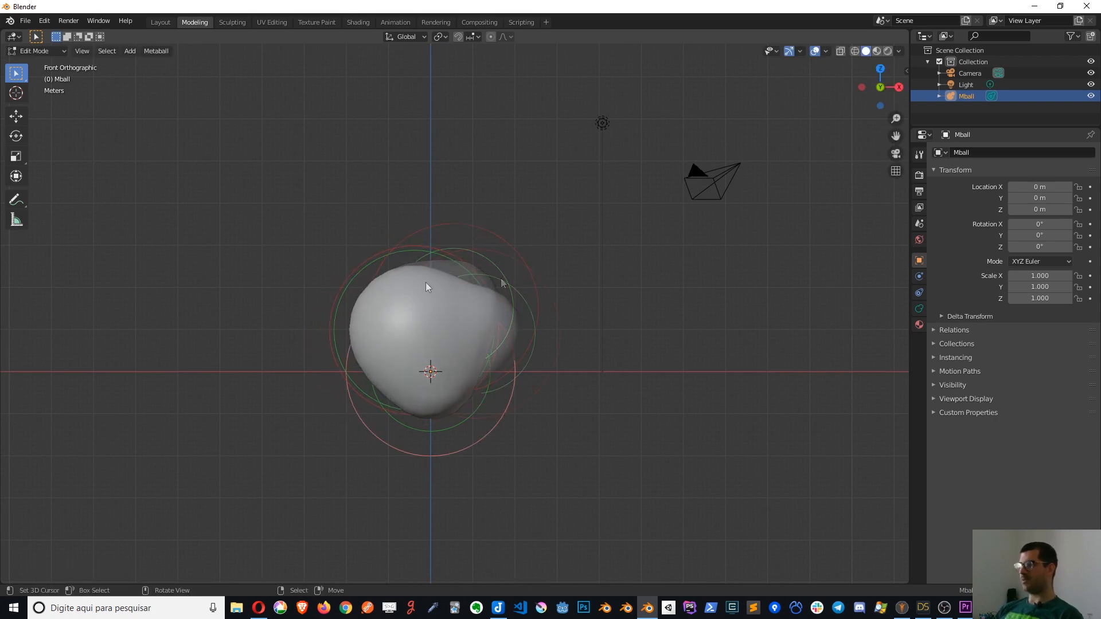
# - Reposition the right-hand ball with a duplicate so the blob bulges out at its upper right
pyautogui.rightClick(421, 250)
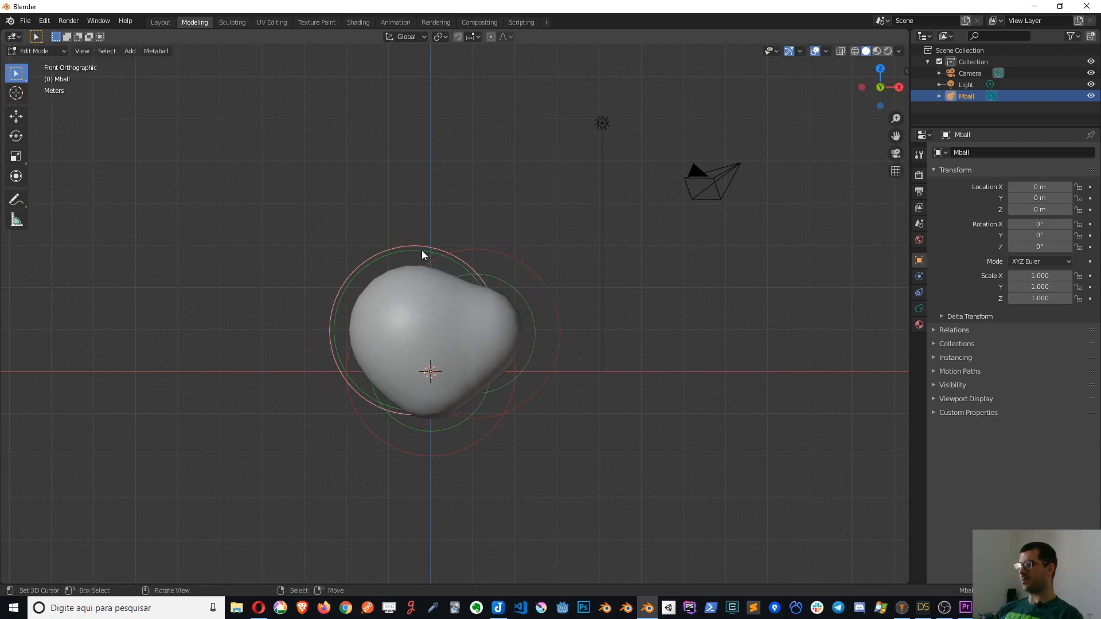
pyautogui.rightClick(435, 253)
pyautogui.hotkey('shift', 'd')
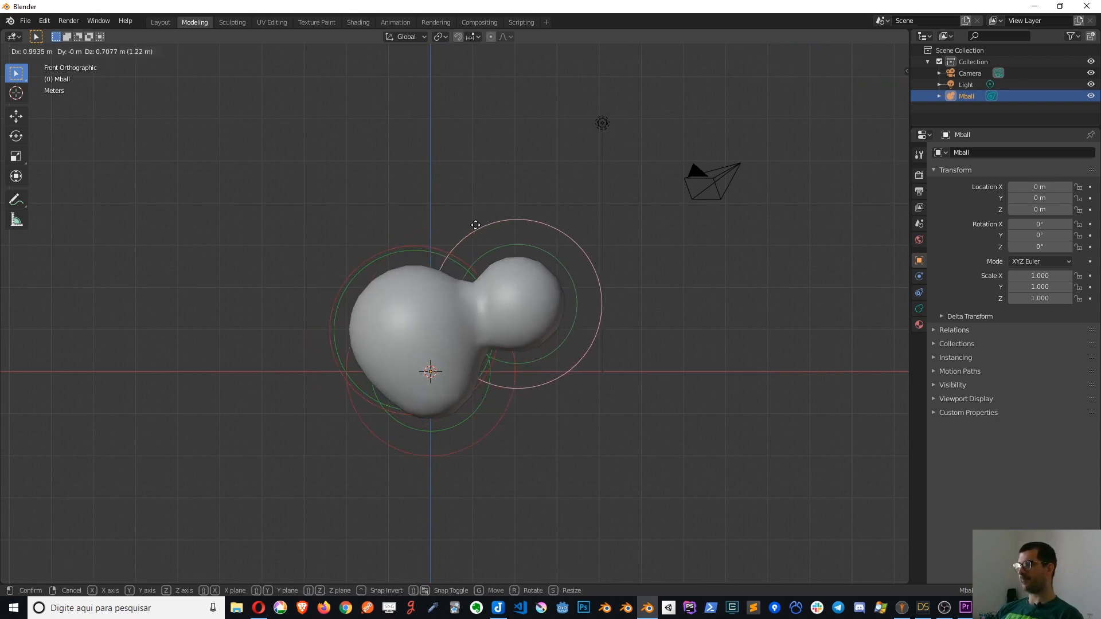
pyautogui.click(455, 218)
pyautogui.press('g')
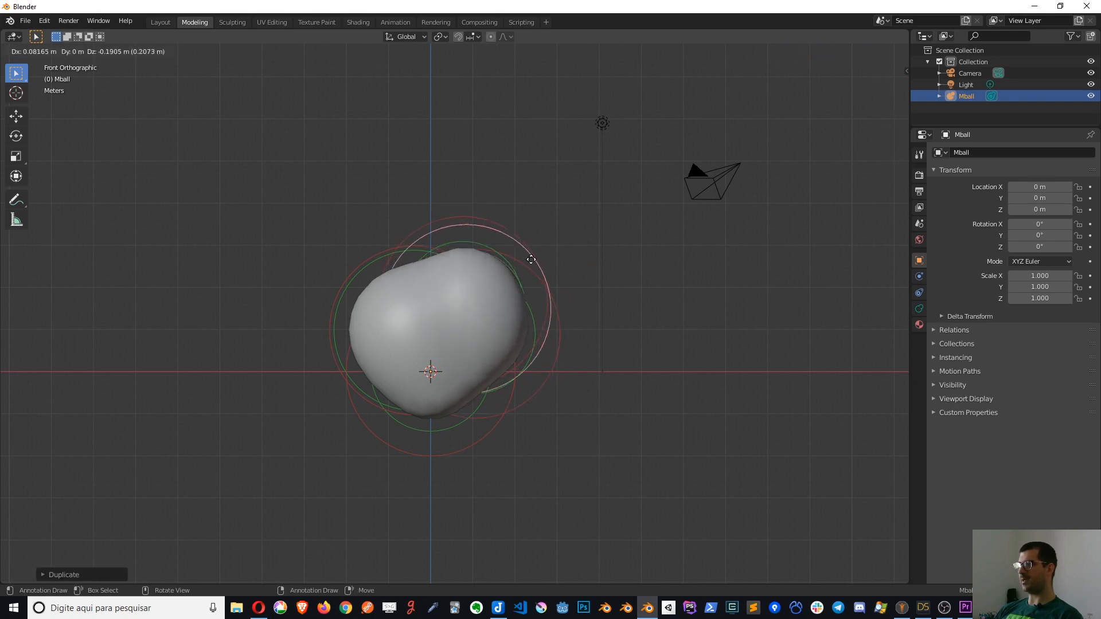
pyautogui.click(542, 293)
# - Position further ball copies at the blob's lower right and upper right to fill out that side
pyautogui.press('g')
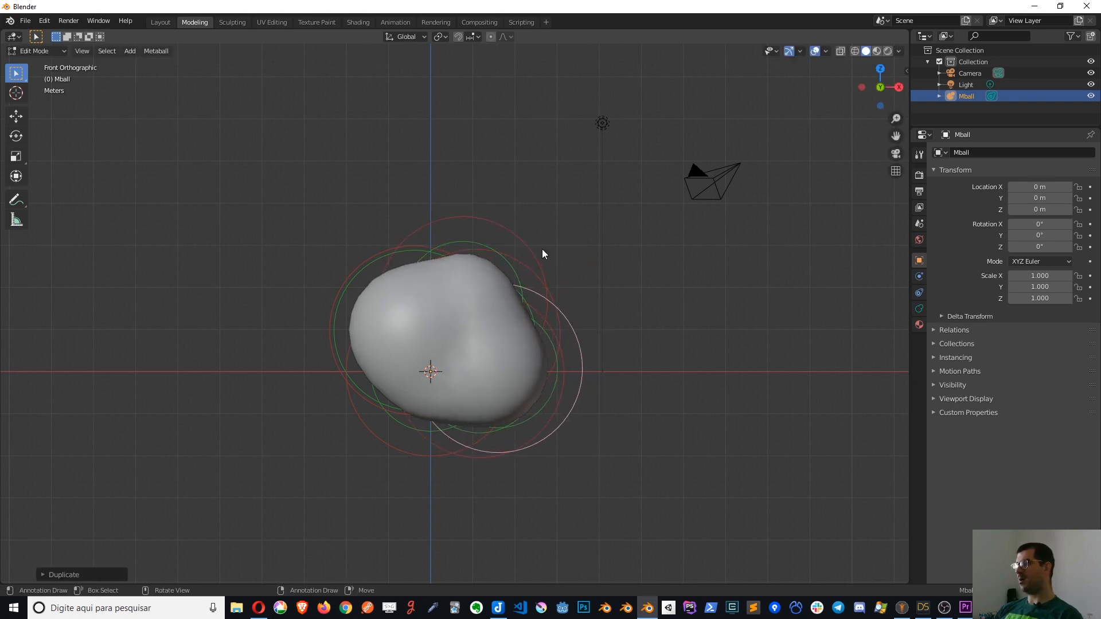
pyautogui.rightClick(498, 198)
pyautogui.press('g')
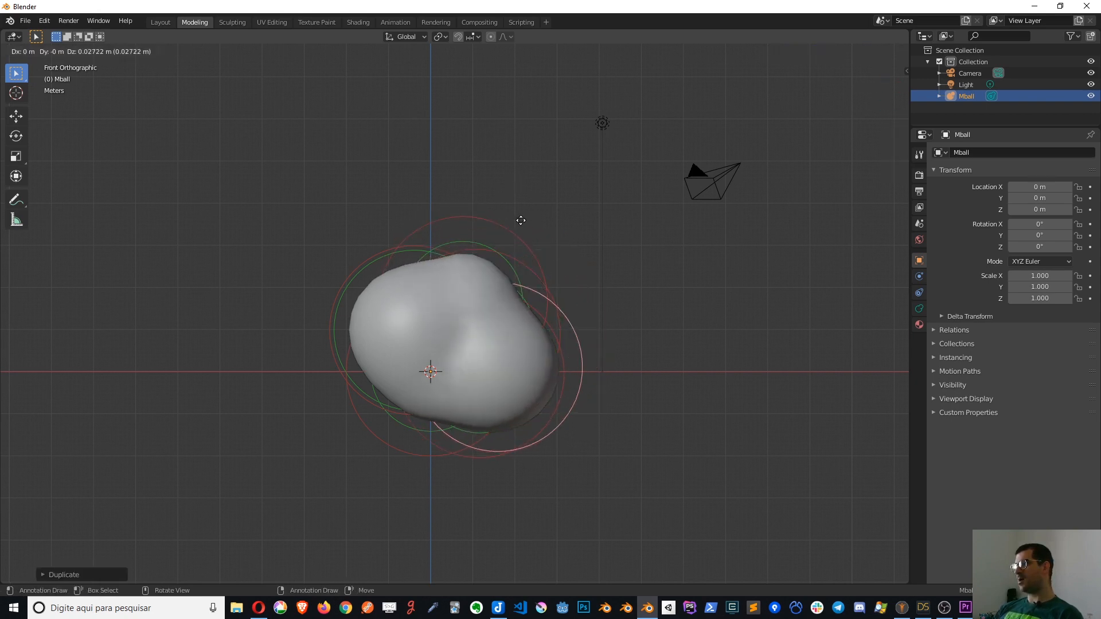
pyautogui.click(514, 171)
# - Duplicate the large left-hand ball and move the copy up and slightly right to raise the blob's top
pyautogui.click(383, 256)
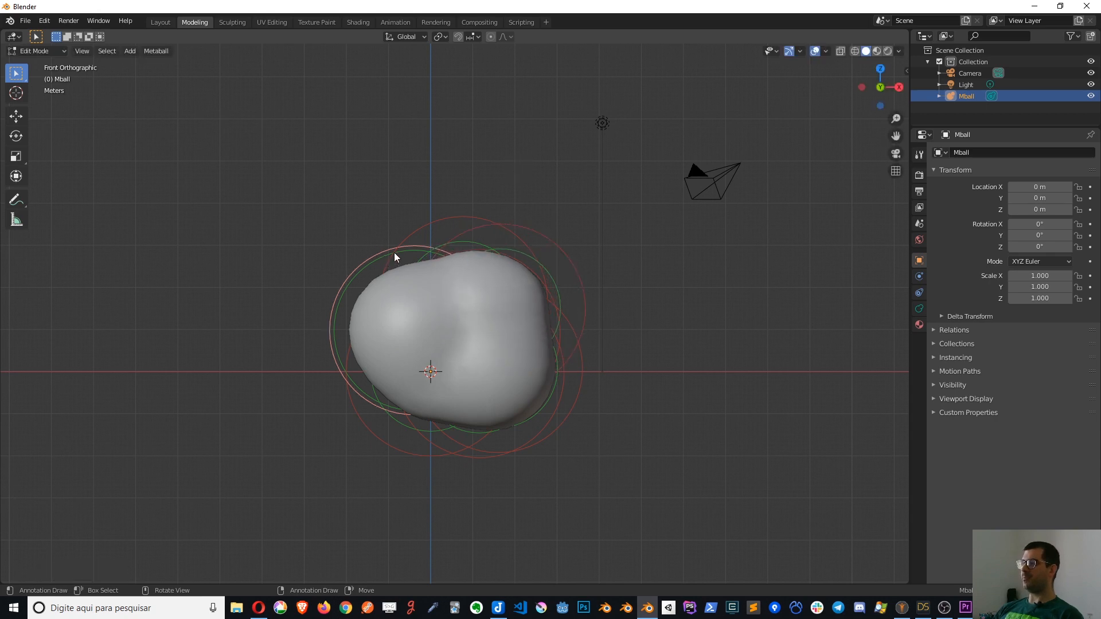
pyautogui.hotkey('shift', 'd')
pyautogui.rightClick(406, 237)
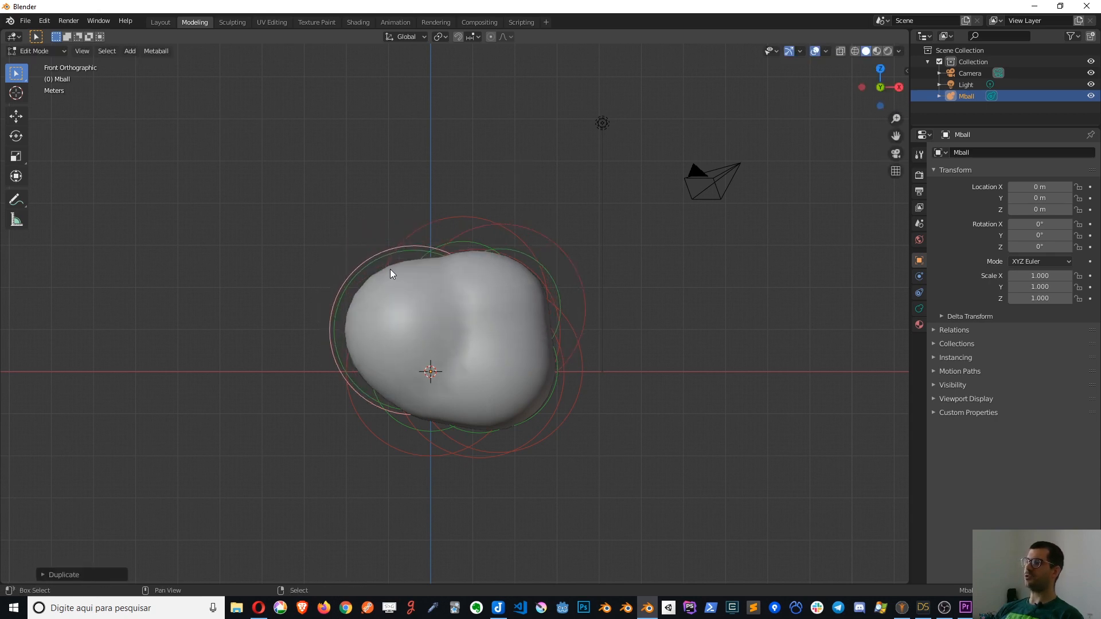
pyautogui.press('g')
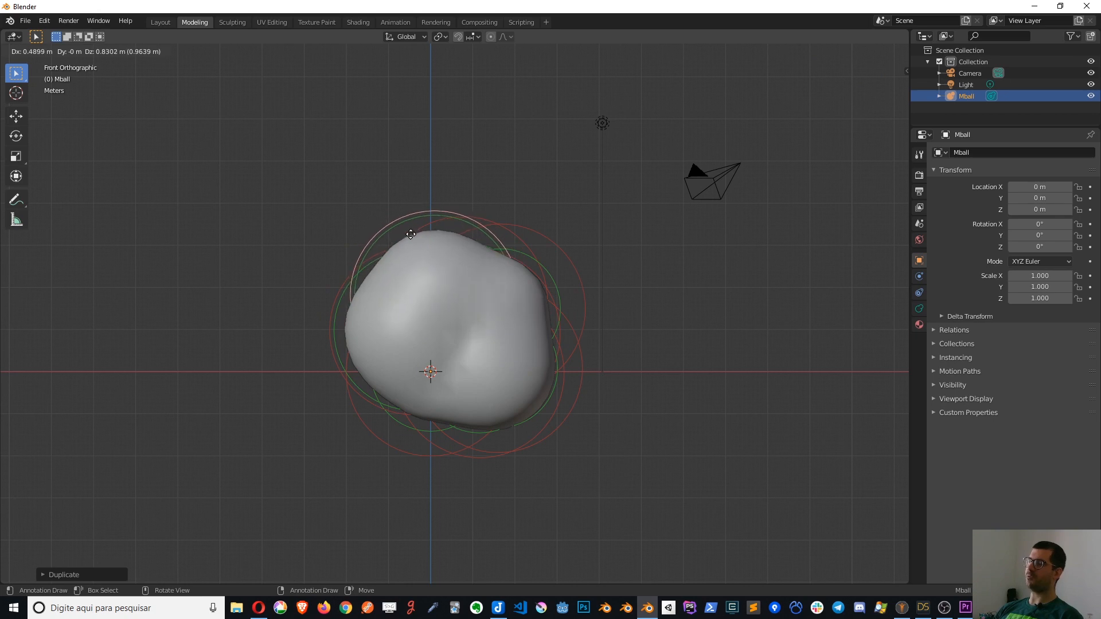
pyautogui.click(412, 216)
pyautogui.scroll(-1, 452, 233)
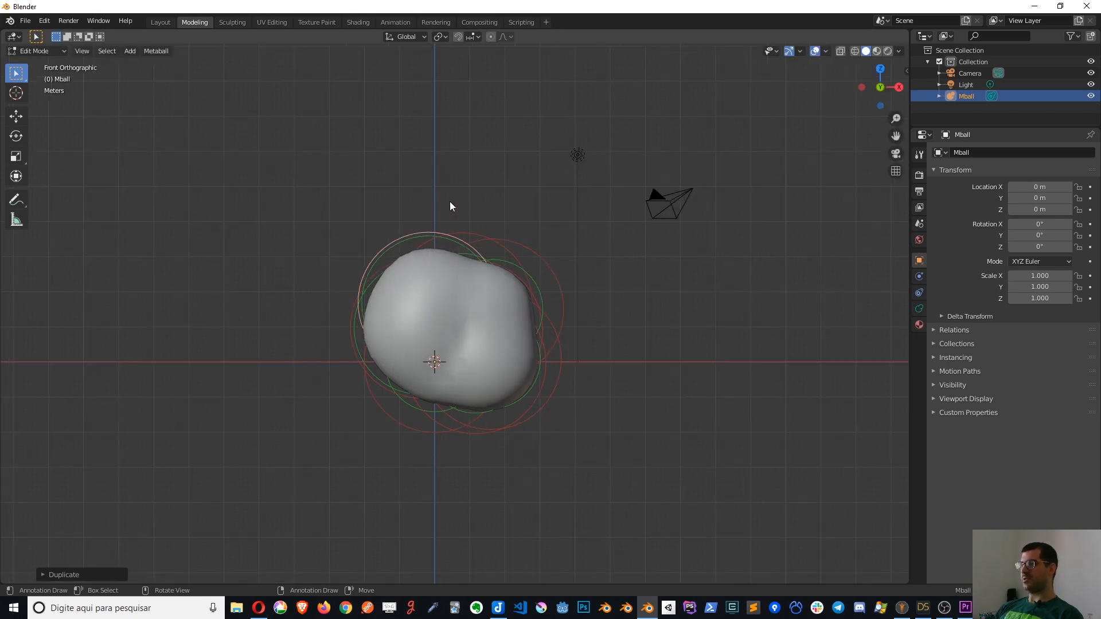
# - Add a Capsule metaball, move it above the blob and rotate it upright
pyautogui.hotkey('shift', 'a')
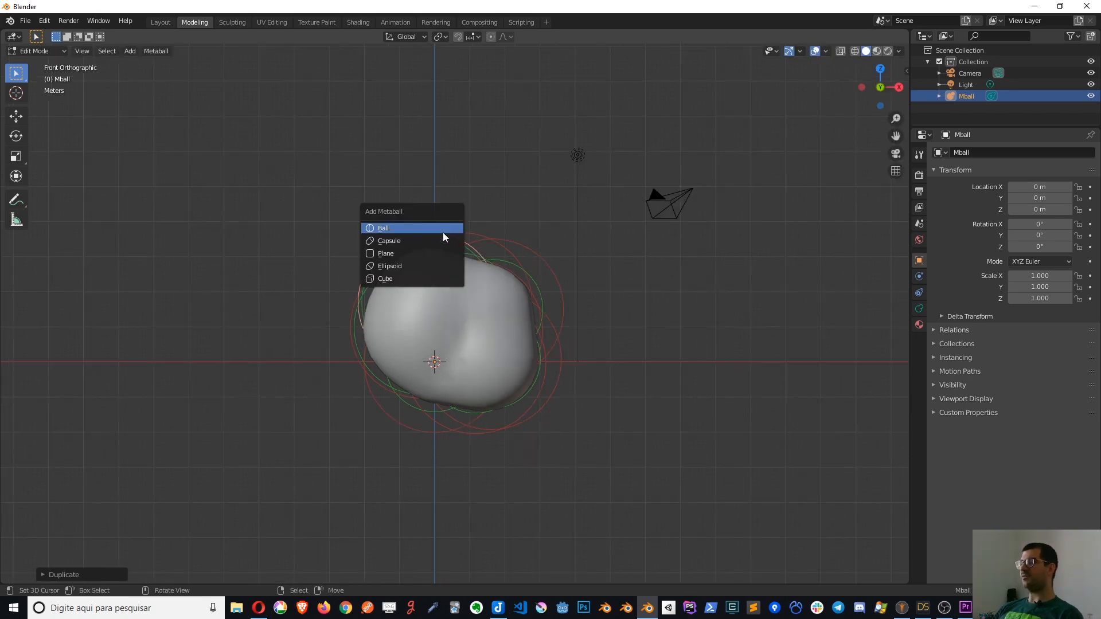
pyautogui.press('Escape')
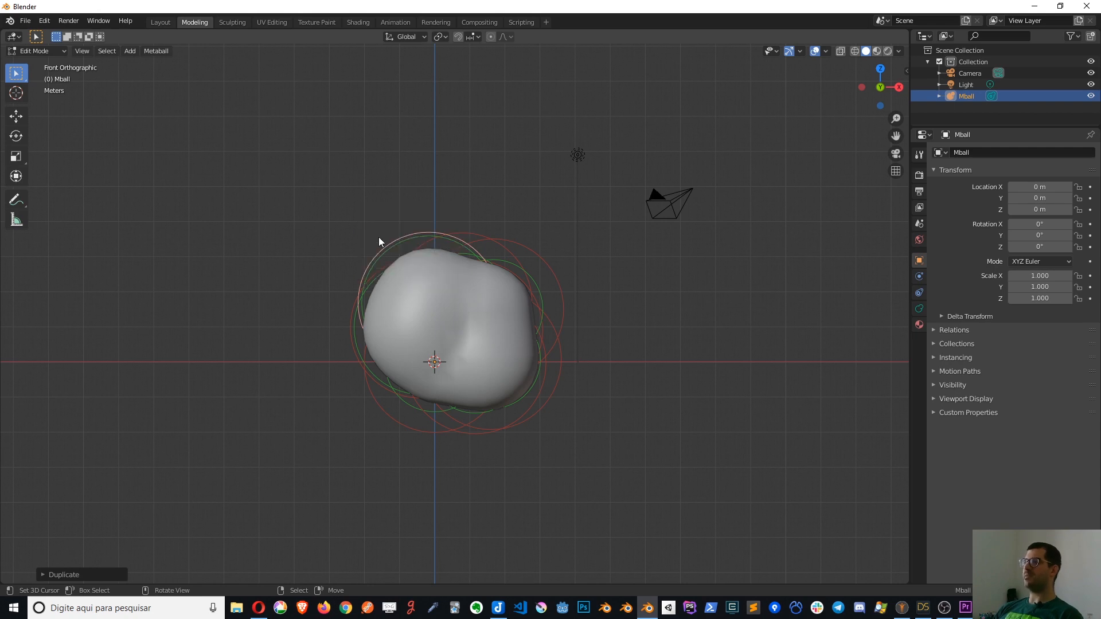
pyautogui.hotkey('shift', 'a')
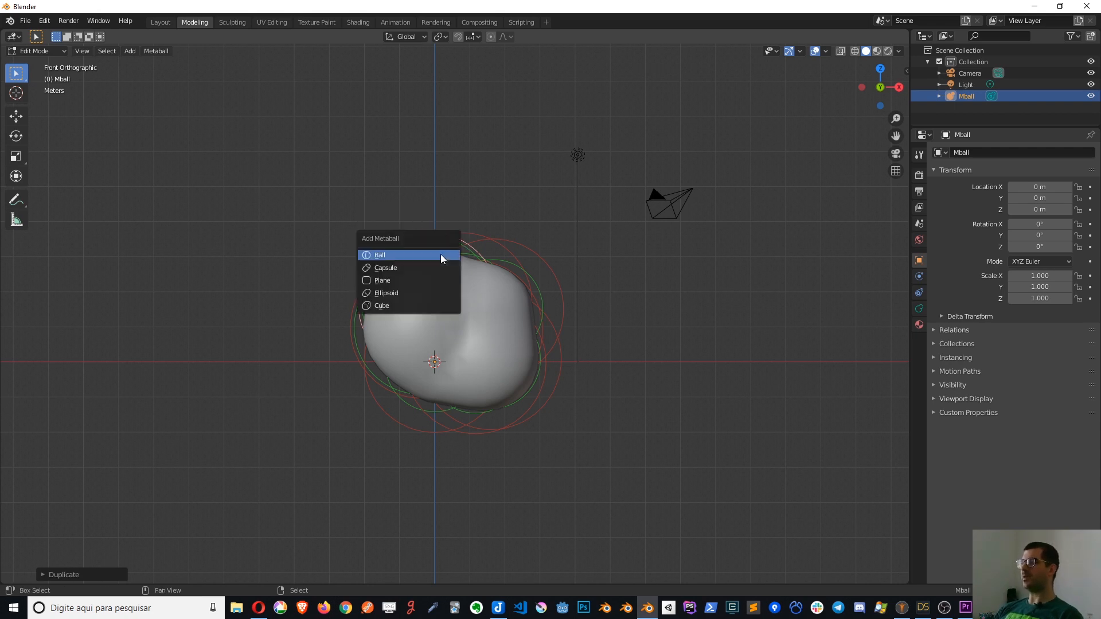
pyautogui.click(403, 266)
pyautogui.press('g')
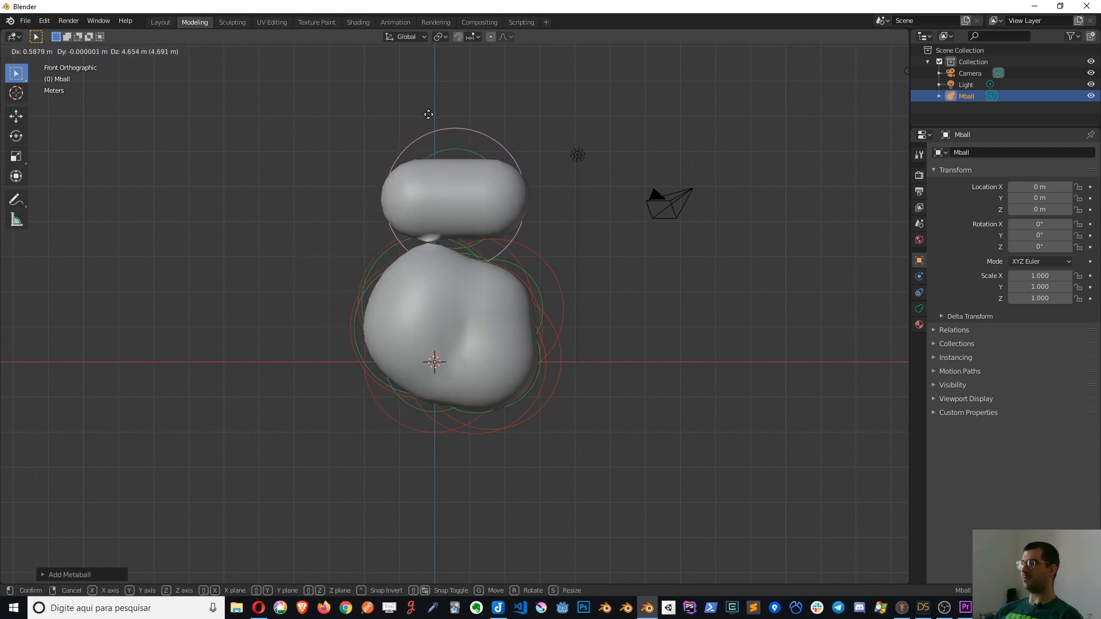
pyautogui.click(419, 97)
pyautogui.press('r')
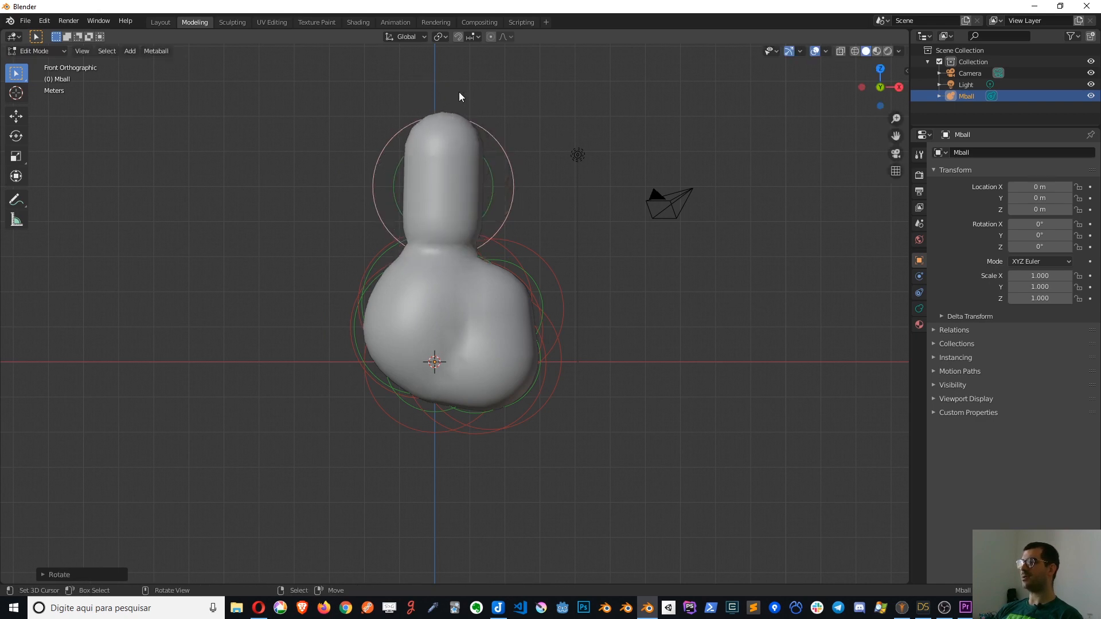
pyautogui.click(459, 93)
# - Shrink the upright capsule so it forms a small stub at the blob's upper left
pyautogui.press('s')
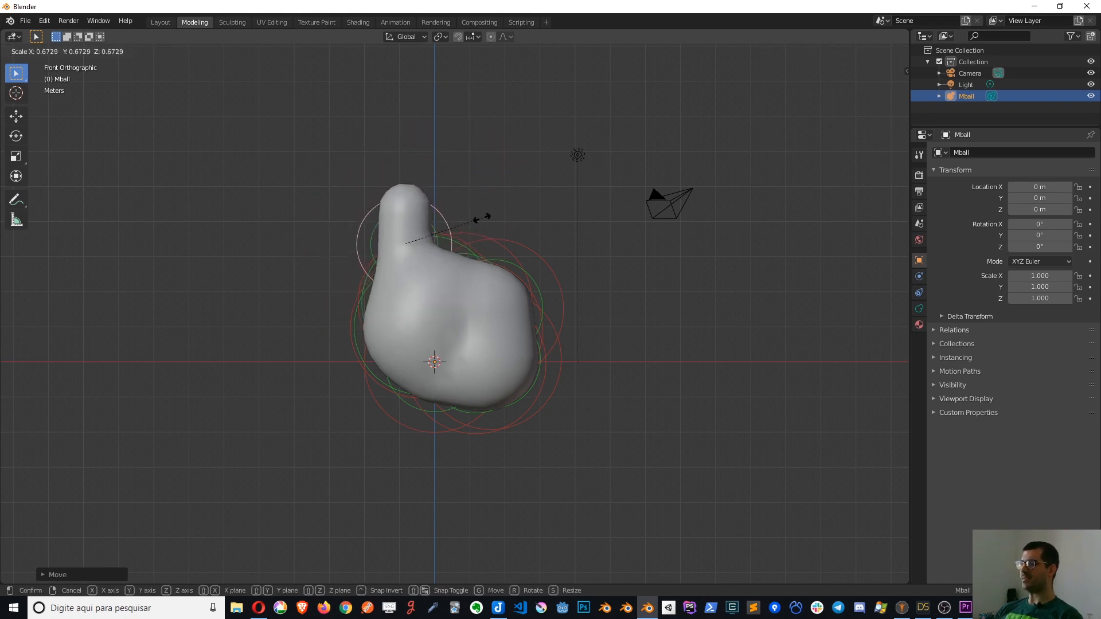
pyautogui.click(473, 220)
pyautogui.press('s')
pyautogui.click(439, 216)
# - Add a Ball metaball, move it above the stub at the blob's upper left and shrink it
pyautogui.hotkey('shift', 'a')
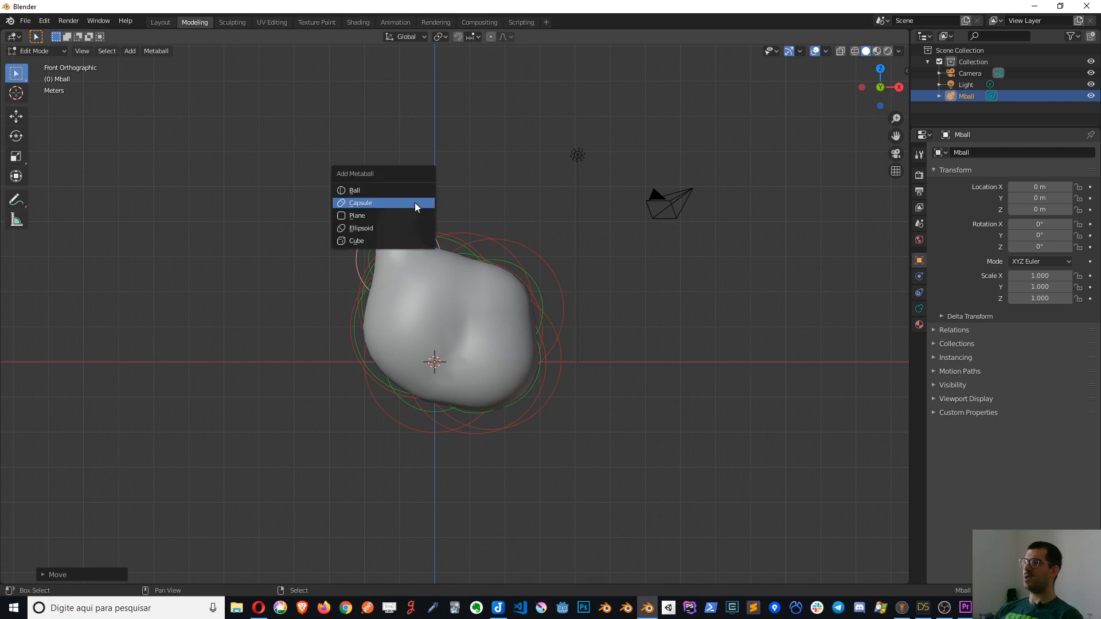
pyautogui.click(402, 185)
pyautogui.press('g')
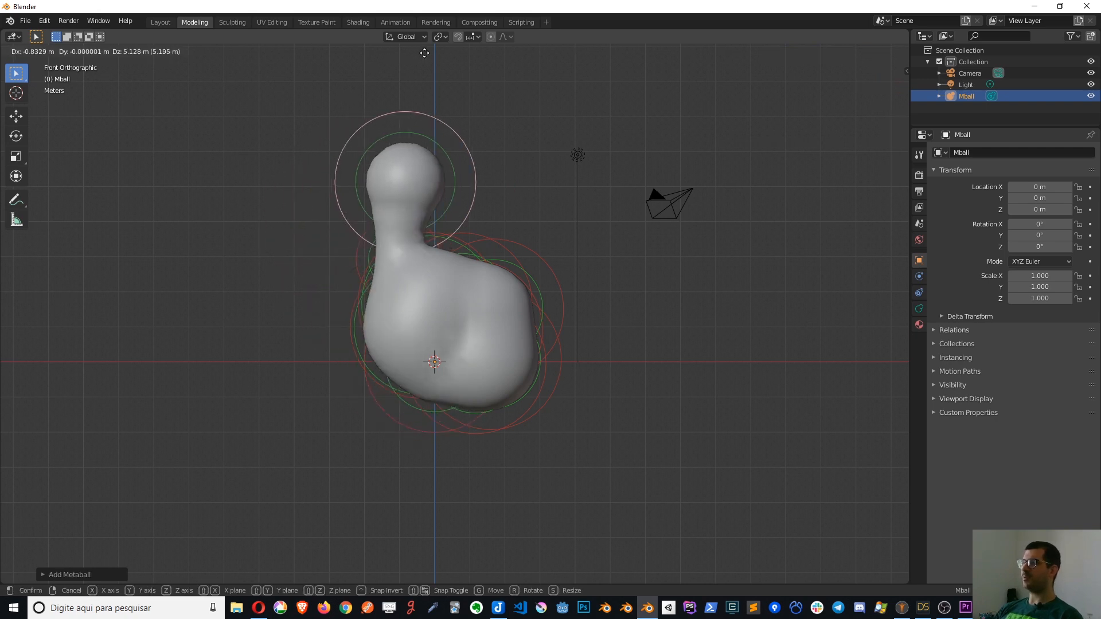
pyautogui.click(423, 66)
pyautogui.press('s')
pyautogui.click(525, 157)
# - Resize the small ball to fit the stub's tip and stack another ball above it to lengthen the first finger
pyautogui.press('g')
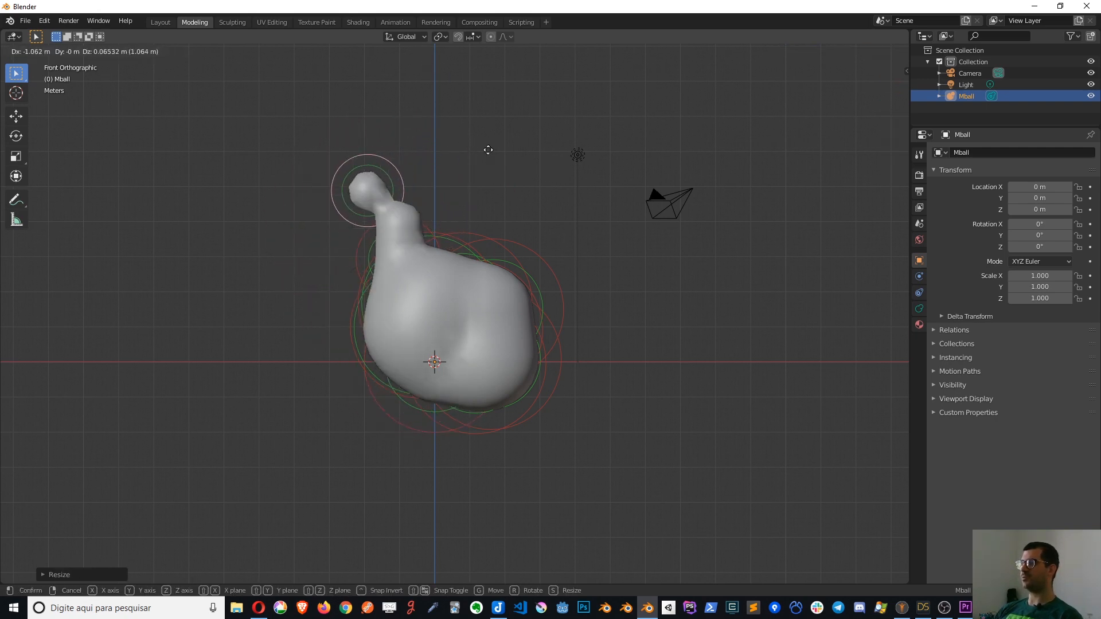
pyautogui.click(515, 154)
pyautogui.press('s')
pyautogui.click(542, 155)
pyautogui.press('g')
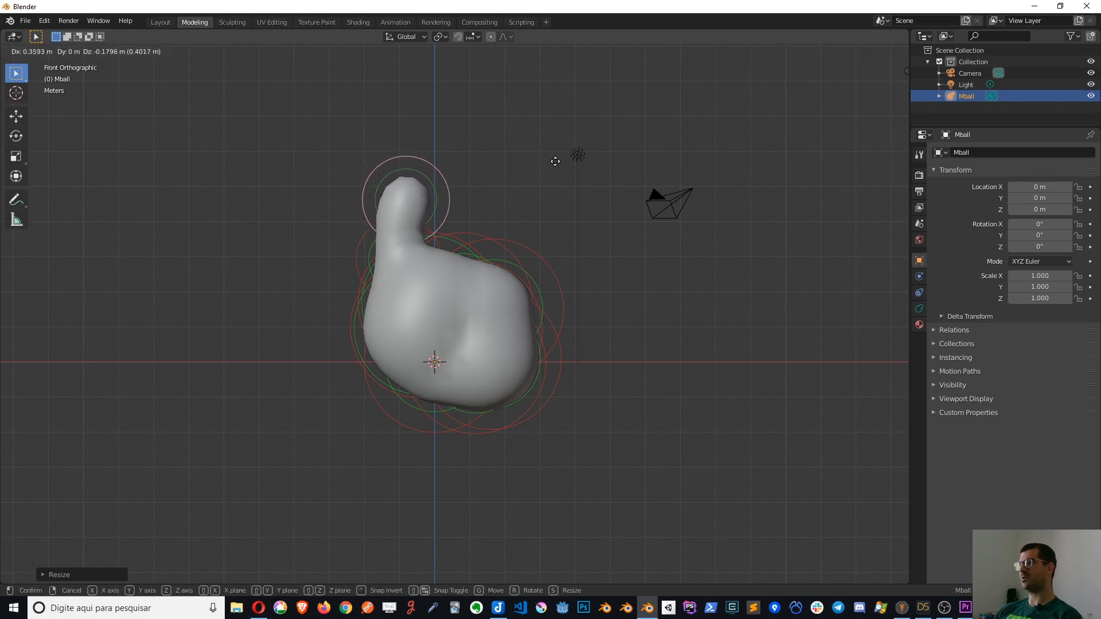
pyautogui.click(545, 159)
pyautogui.press('g')
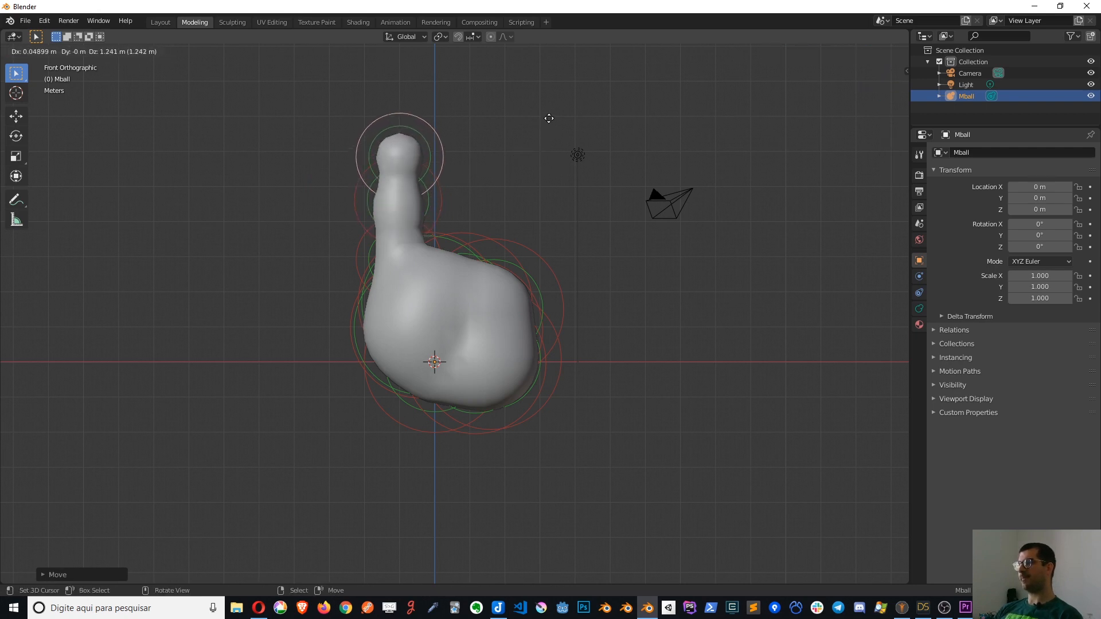
pyautogui.click(540, 132)
# - Duplicate the fingertip ball to the right and stack copies down to the palm to build the second and third fingers
pyautogui.hotkey('shift', 'd')
pyautogui.click(605, 136)
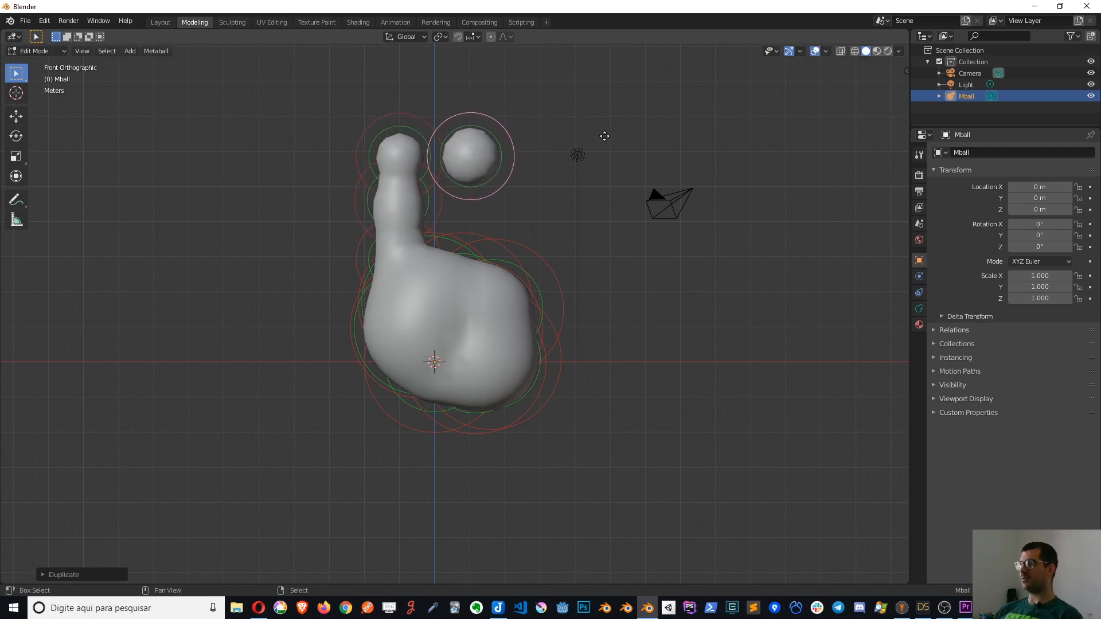
pyautogui.press('g')
pyautogui.click(606, 178)
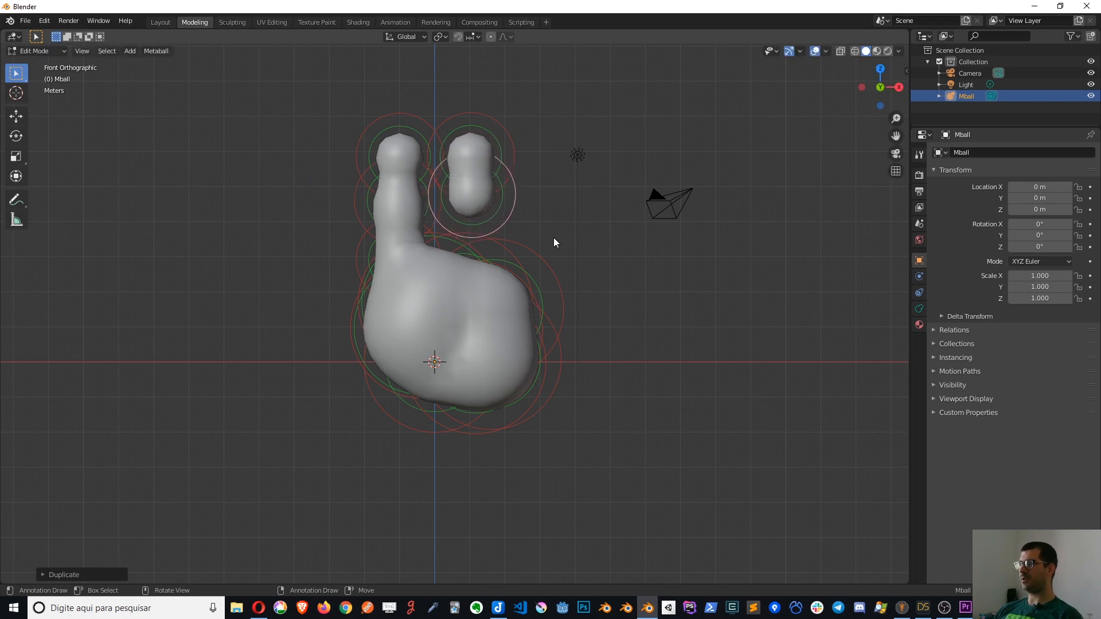
pyautogui.hotkey('shift', 'd')
pyautogui.click(570, 206)
# - Place ball copies outward from the palm's right side to form a thumb
pyautogui.hotkey('shift', 'd')
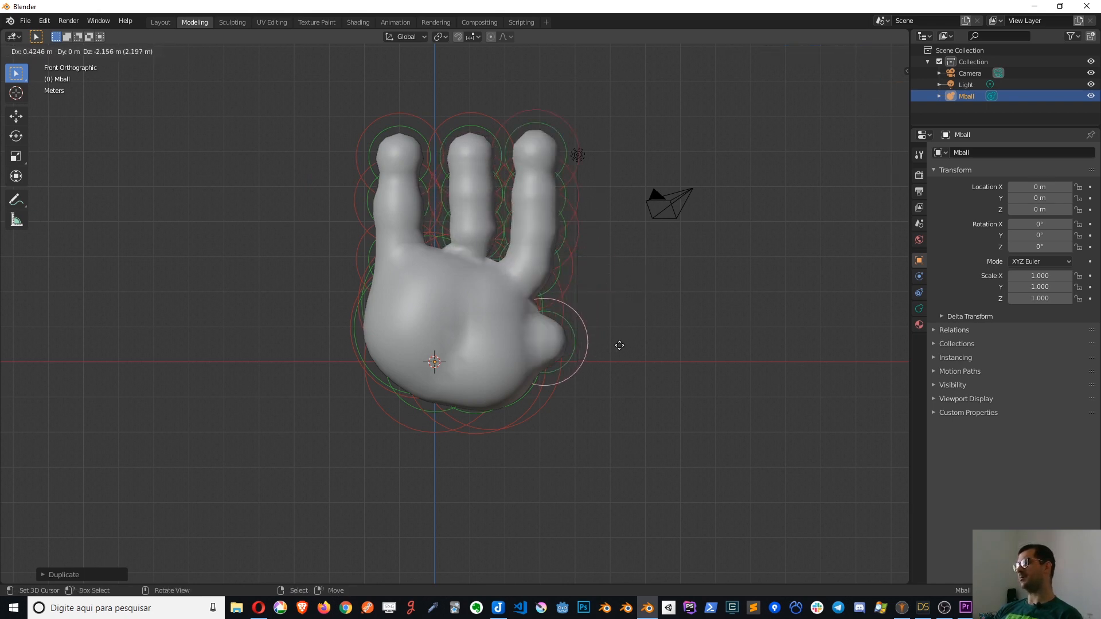
pyautogui.click(621, 347)
pyautogui.hotkey('shift', 'd')
pyautogui.click(679, 332)
pyautogui.hotkey('shift', 'd')
pyautogui.click(637, 341)
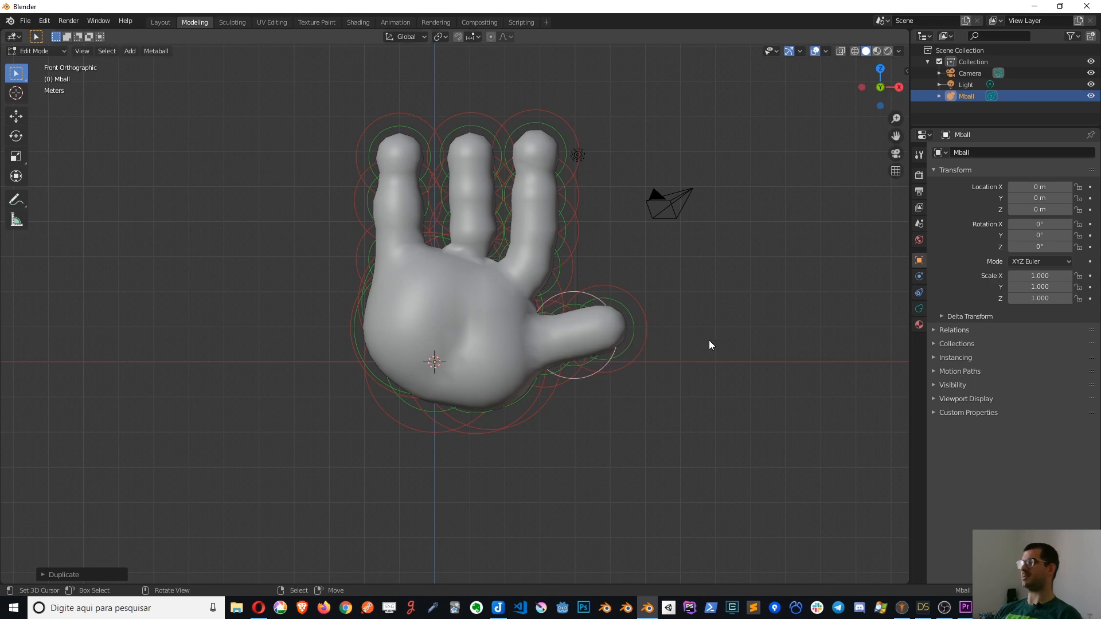
# - Leave Edit Mode and convert the metaball hand to a mesh with Mesh from Curve/Meta/Surf/Text
pyautogui.moveTo(709, 339); pyautogui.dragTo(438, 238, button='middle')
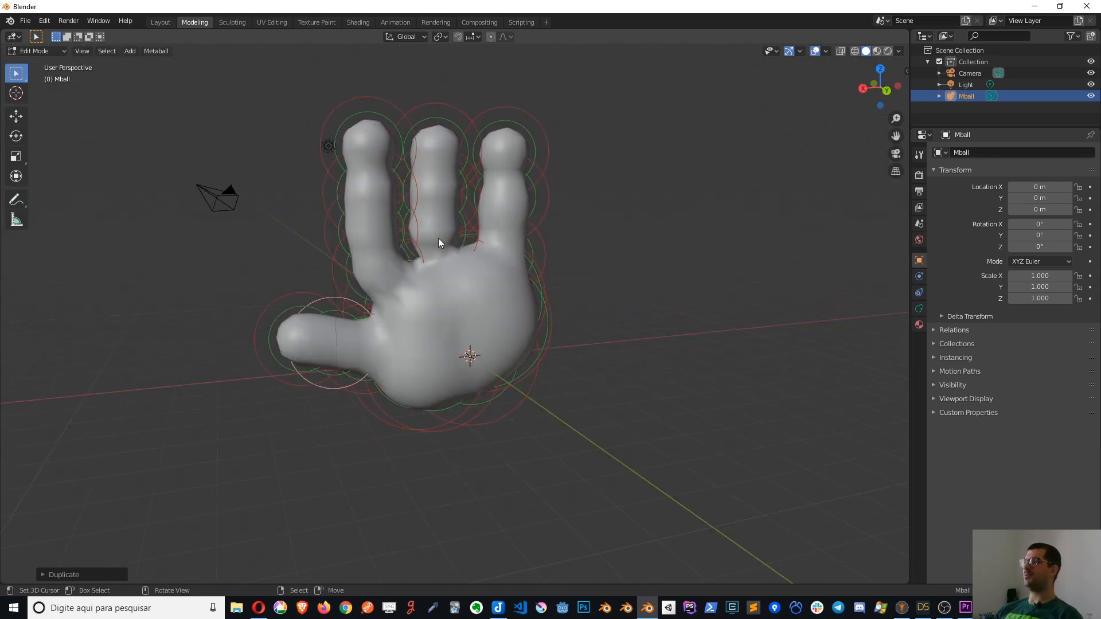
pyautogui.moveTo(423, 282); pyautogui.dragTo(607, 310, button='middle')
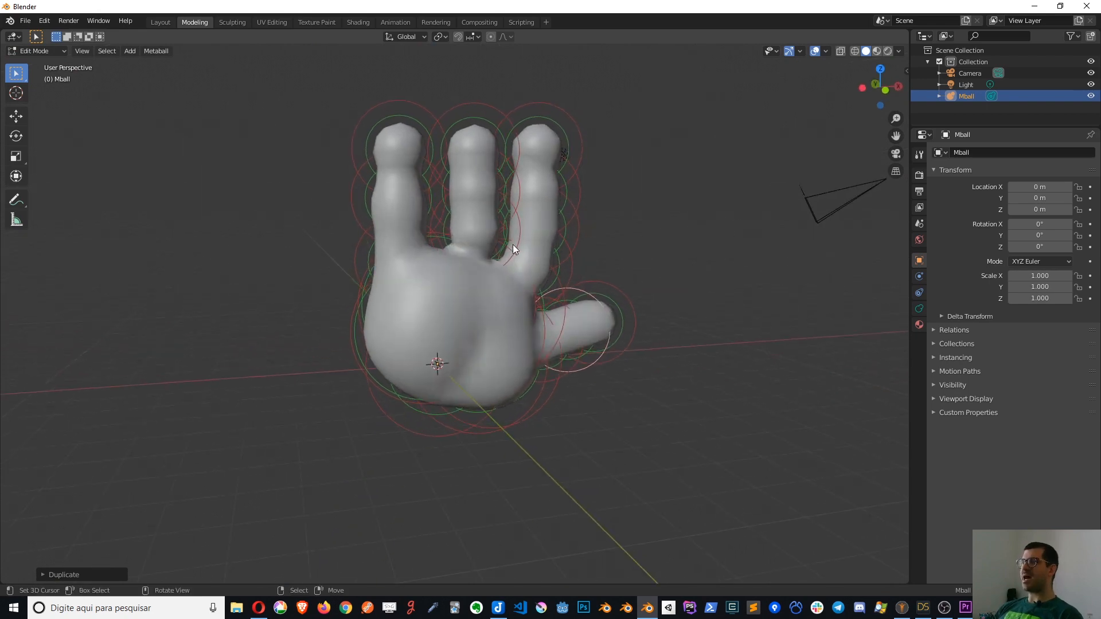
pyautogui.press('Tab')
pyautogui.keyDown('shift'); pyautogui.moveTo(568, 151); pyautogui.dragTo(552, 170, button='middle'); pyautogui.keyUp('shift')
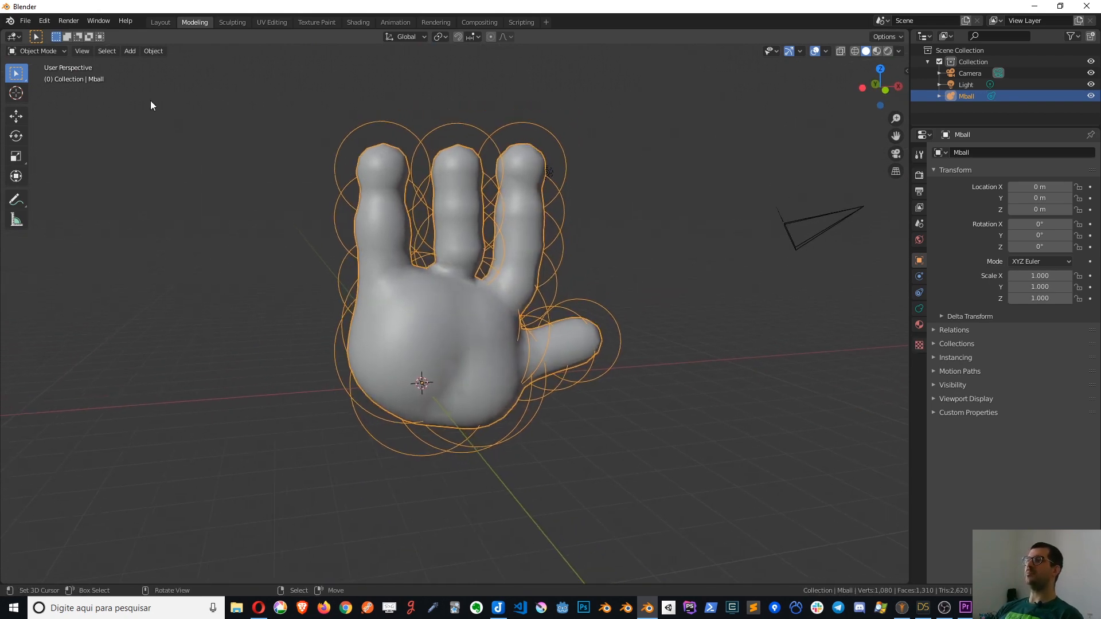
pyautogui.click(155, 52)
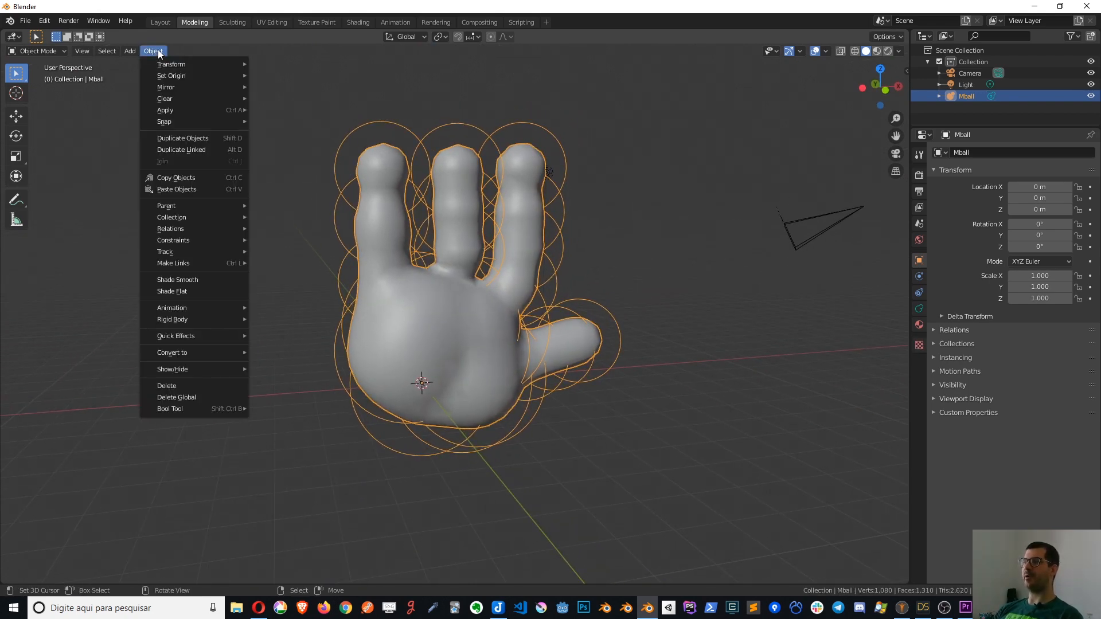
pyautogui.moveTo(183, 352)
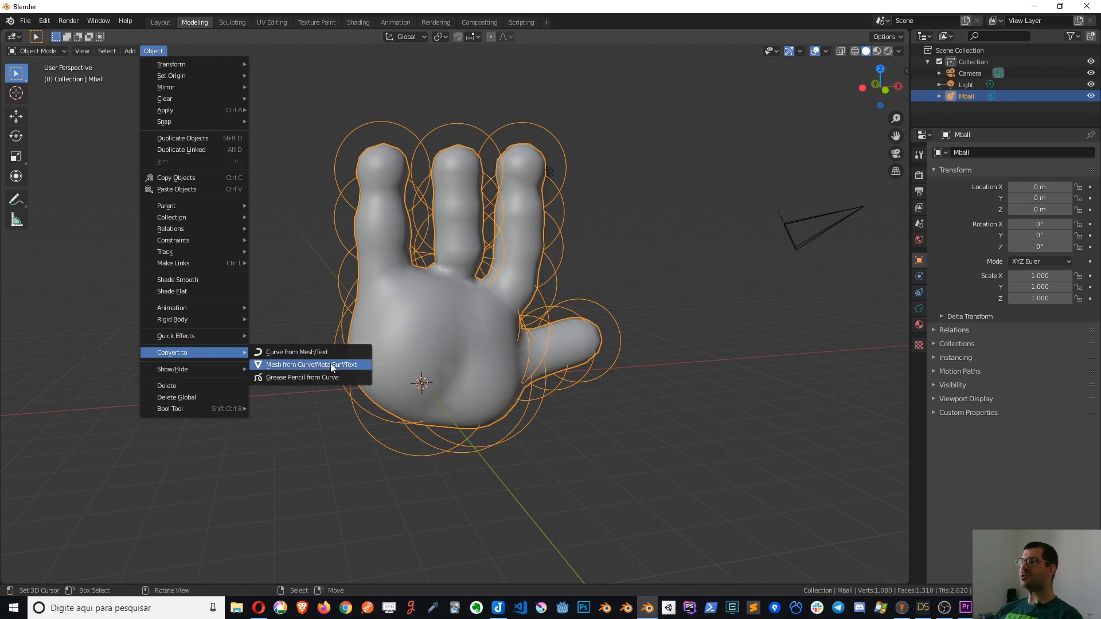
pyautogui.click(315, 365)
# - Inspect the converted hand's topology in Wireframe shading and return to Solid shading
pyautogui.moveTo(483, 289)
pyautogui.mouseDown(button='middle')
pyautogui.moveTo(273, 228)
pyautogui.moveTo(476, 290)
pyautogui.moveTo(496, 285)
pyautogui.moveTo(345, 170)
pyautogui.moveTo(450, 266)
pyautogui.moveTo(523, 263)
pyautogui.moveTo(504, 261)
pyautogui.mouseUp(button='middle')
pyautogui.scroll(3, 495, 289)
pyautogui.press('z')
pyautogui.click(415, 286)
pyautogui.scroll(-3, 485, 257)
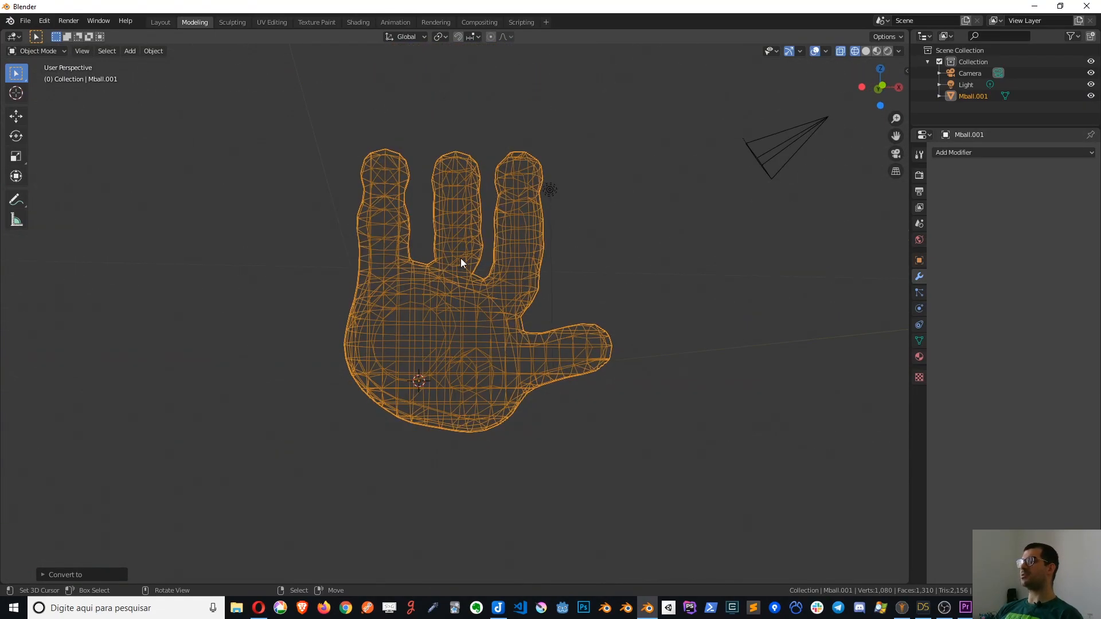
pyautogui.press('z')
pyautogui.click(576, 251)
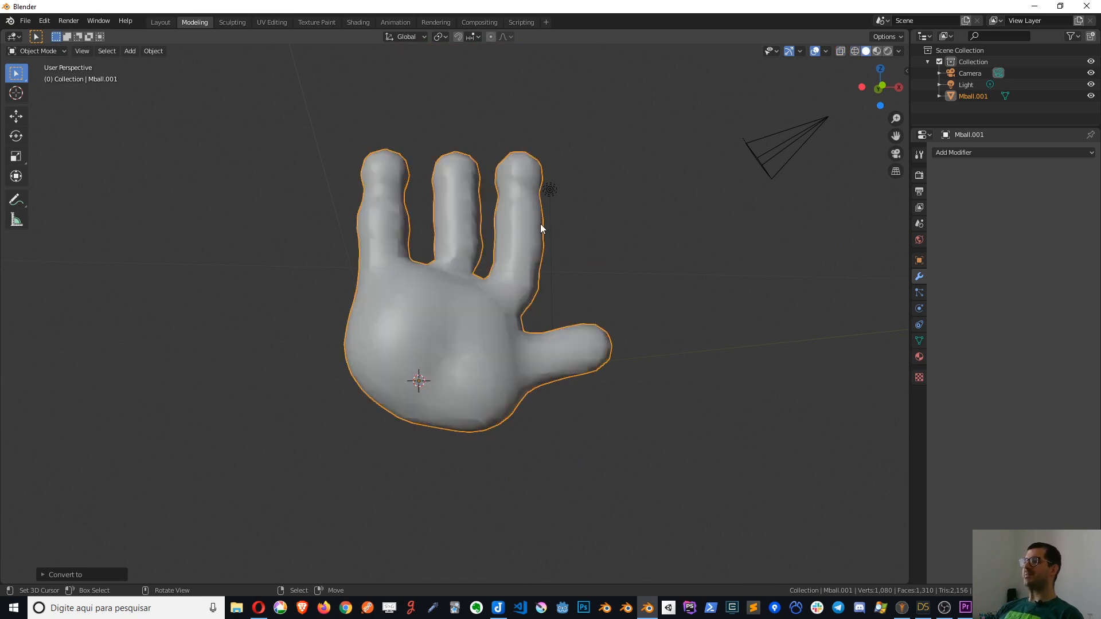
# - Examine the solid hand mesh from the side, front and back, up close and from a distance
pyautogui.moveTo(541, 224); pyautogui.dragTo(372, 265, button='middle')
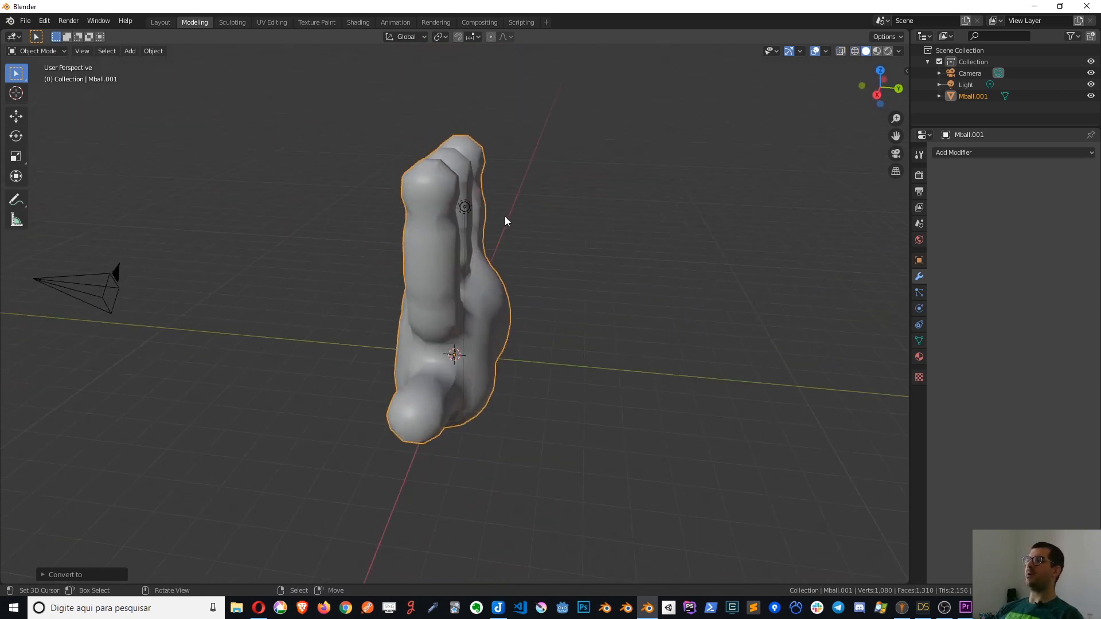
pyautogui.moveTo(374, 224); pyautogui.dragTo(534, 210, button='middle')
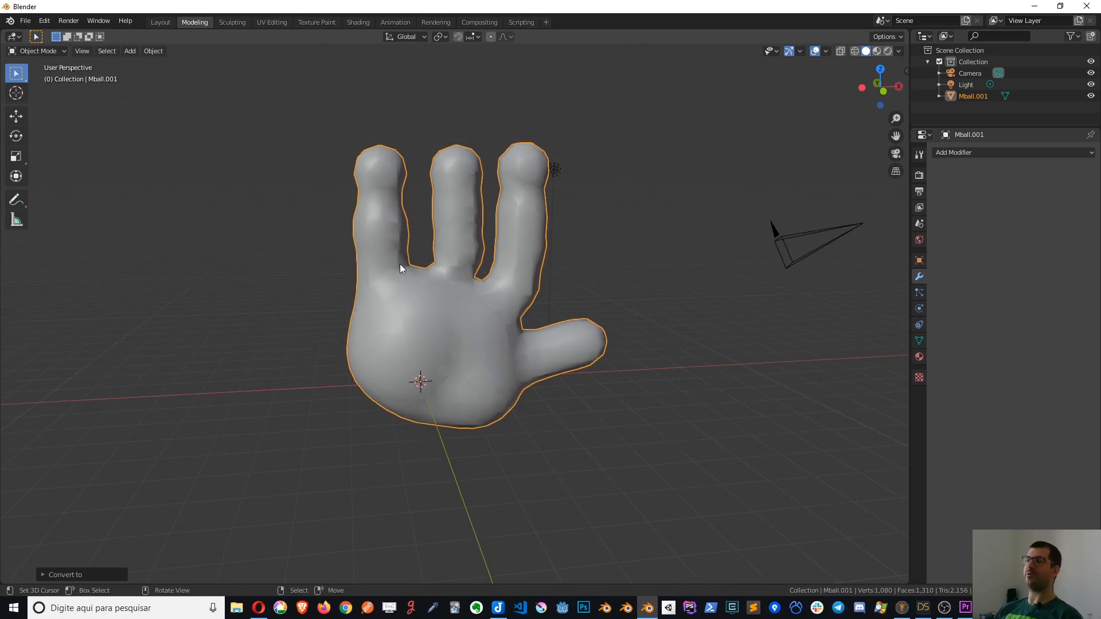
pyautogui.scroll(4, 527, 246)
pyautogui.scroll(-2, 511, 232)
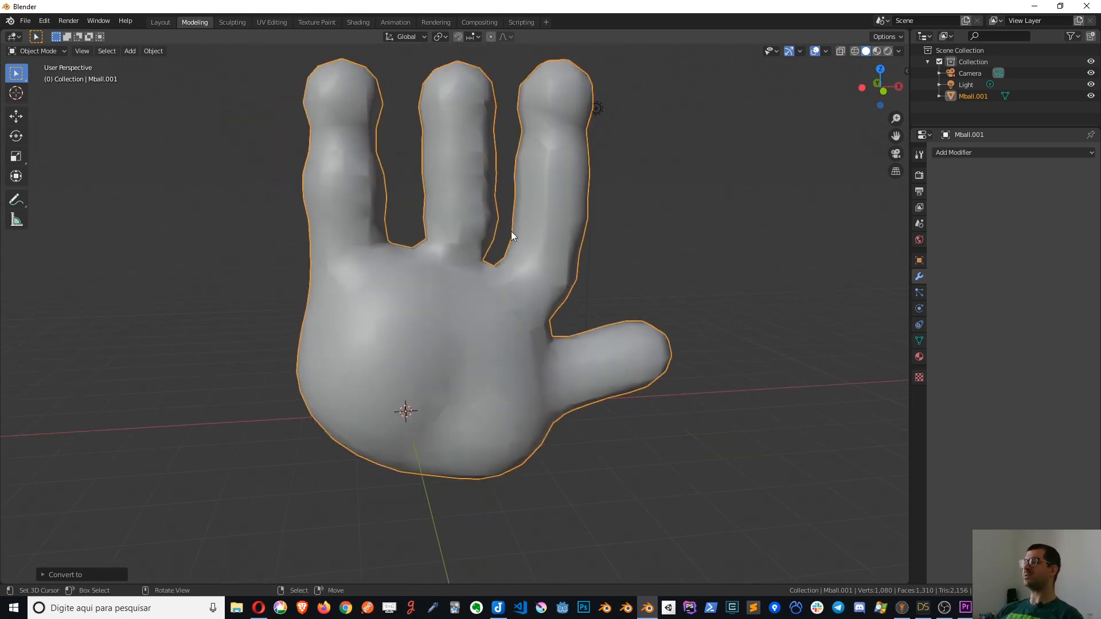
pyautogui.scroll(-3, 530, 216)
pyautogui.scroll(4, 504, 274)
pyautogui.scroll(-4, 518, 233)
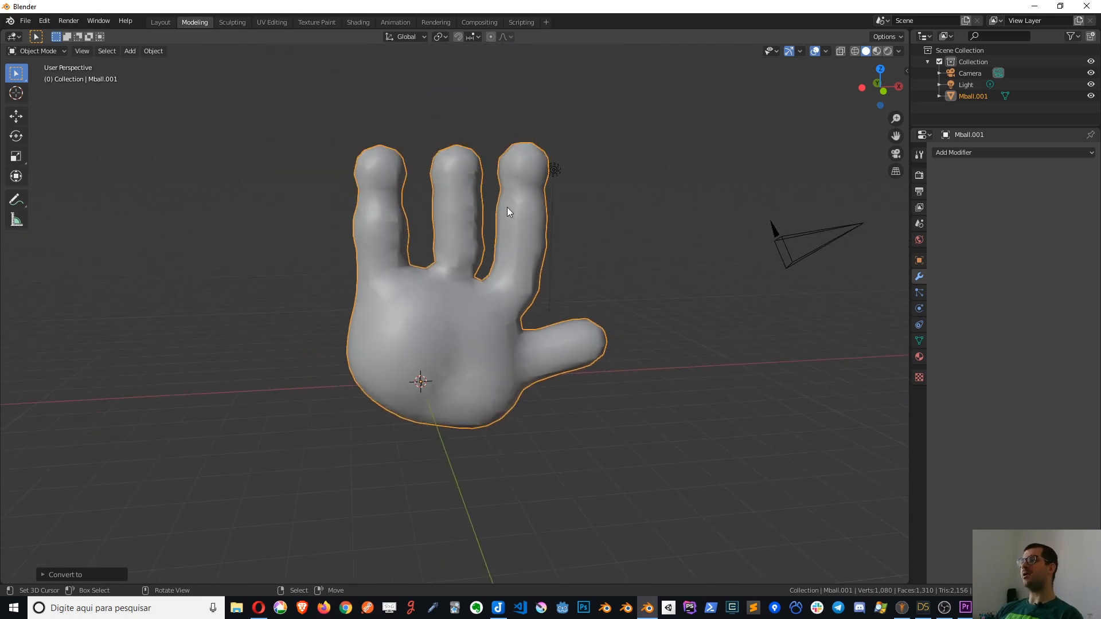
pyautogui.keyDown('shift'); pyautogui.moveTo(507, 208); pyautogui.dragTo(460, 313, button='middle'); pyautogui.keyUp('shift')
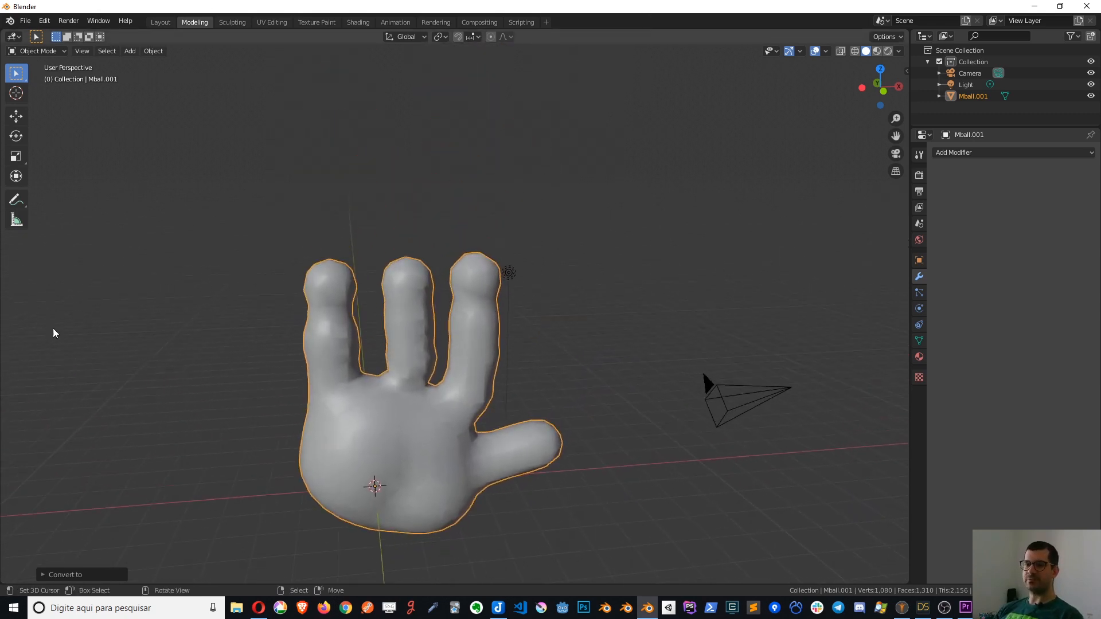
pyautogui.moveTo(528, 376); pyautogui.dragTo(495, 386, button='middle')
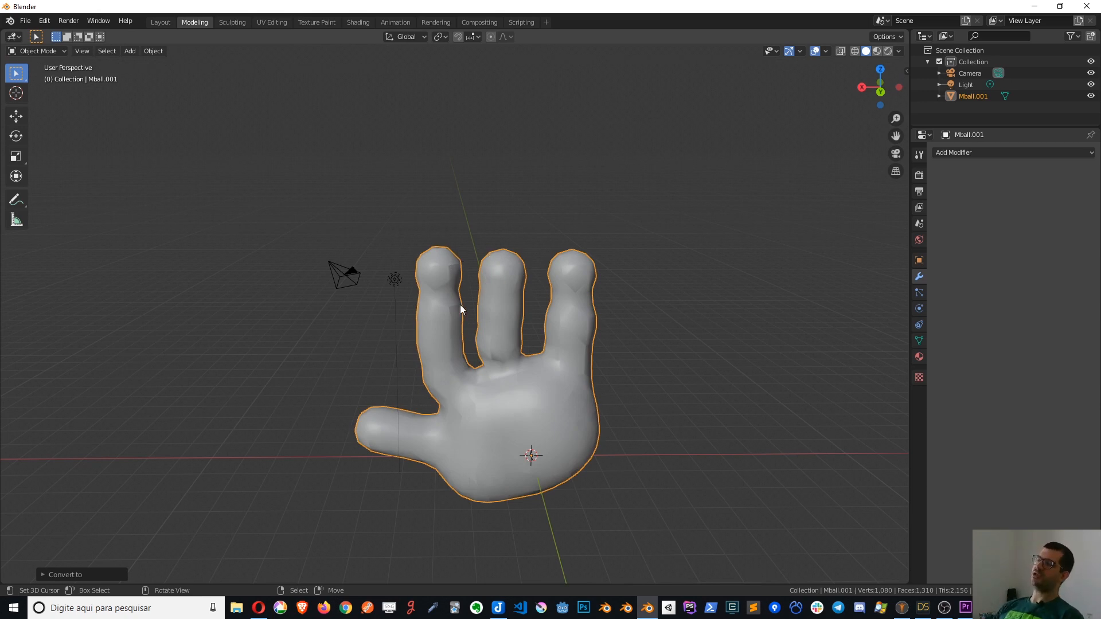
pyautogui.moveTo(437, 290); pyautogui.dragTo(532, 365, button='middle')
pyautogui.scroll(4, 519, 313)
pyautogui.scroll(-4, 516, 302)
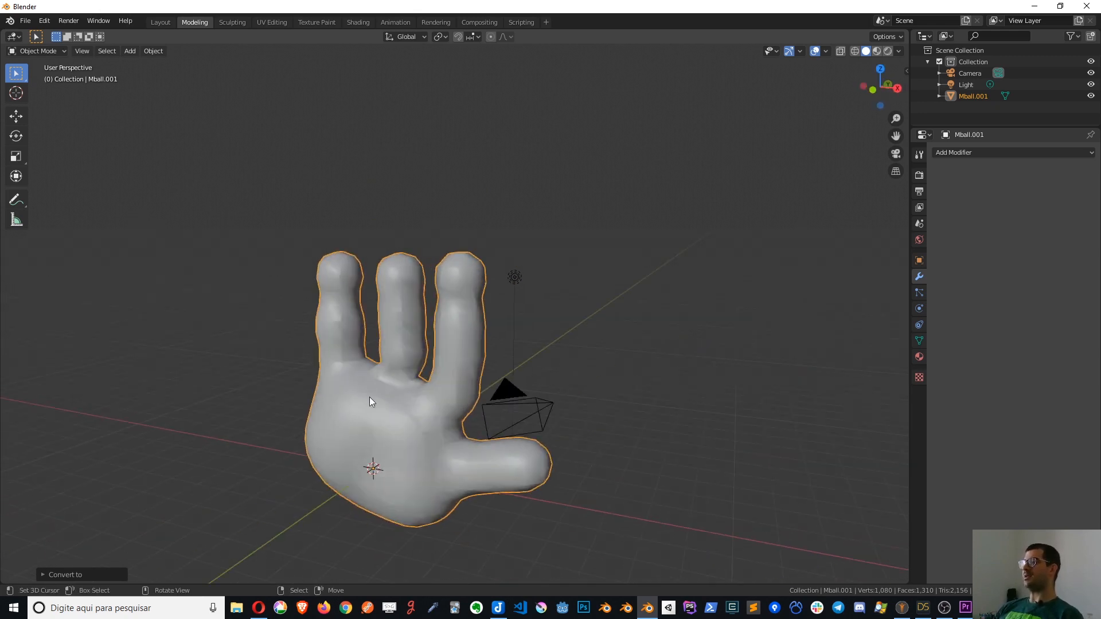
pyautogui.moveTo(370, 396)
pyautogui.mouseDown(button='middle')
pyautogui.moveTo(408, 363)
pyautogui.moveTo(425, 411)
pyautogui.moveTo(300, 388)
pyautogui.moveTo(421, 353)
pyautogui.moveTo(428, 400)
pyautogui.moveTo(372, 398)
pyautogui.mouseUp(button='middle')
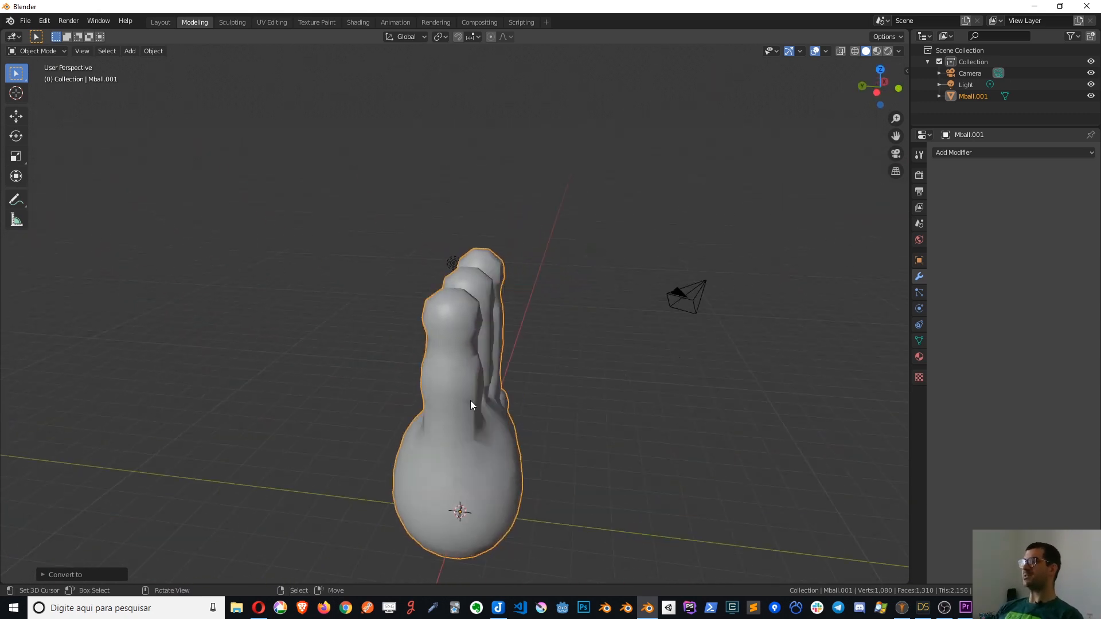
pyautogui.moveTo(471, 395); pyautogui.dragTo(471, 274, button='middle')
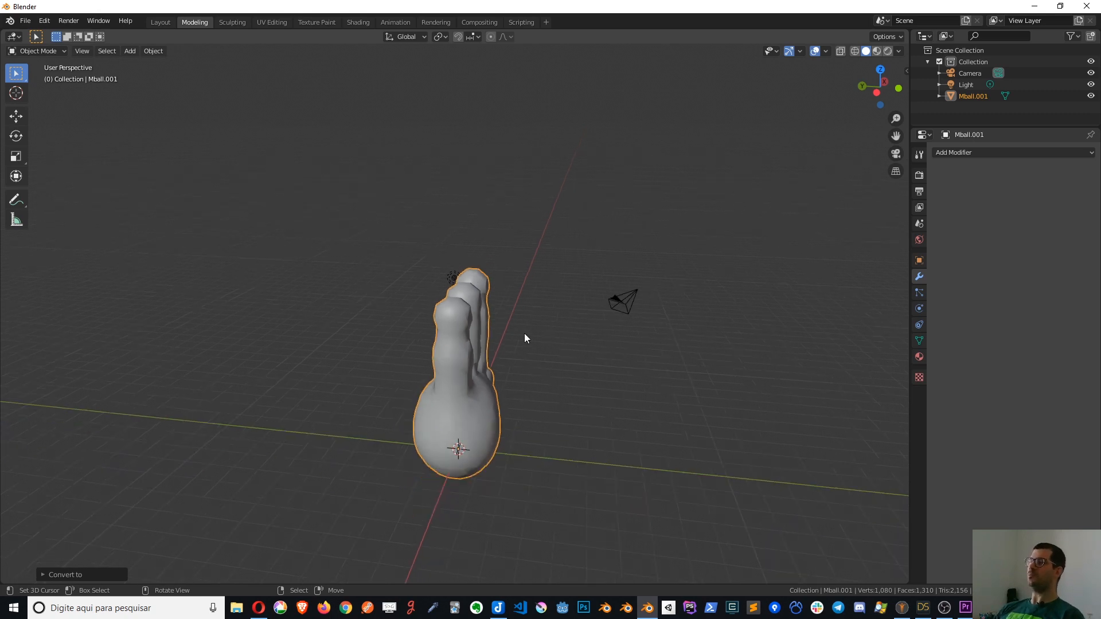
pyautogui.scroll(5, 524, 334)
pyautogui.keyDown('shift'); pyautogui.moveTo(536, 396); pyautogui.dragTo(436, 280, button='middle'); pyautogui.keyUp('shift')
pyautogui.scroll(-3, 439, 281)
pyautogui.moveTo(535, 336); pyautogui.dragTo(480, 260, button='middle')
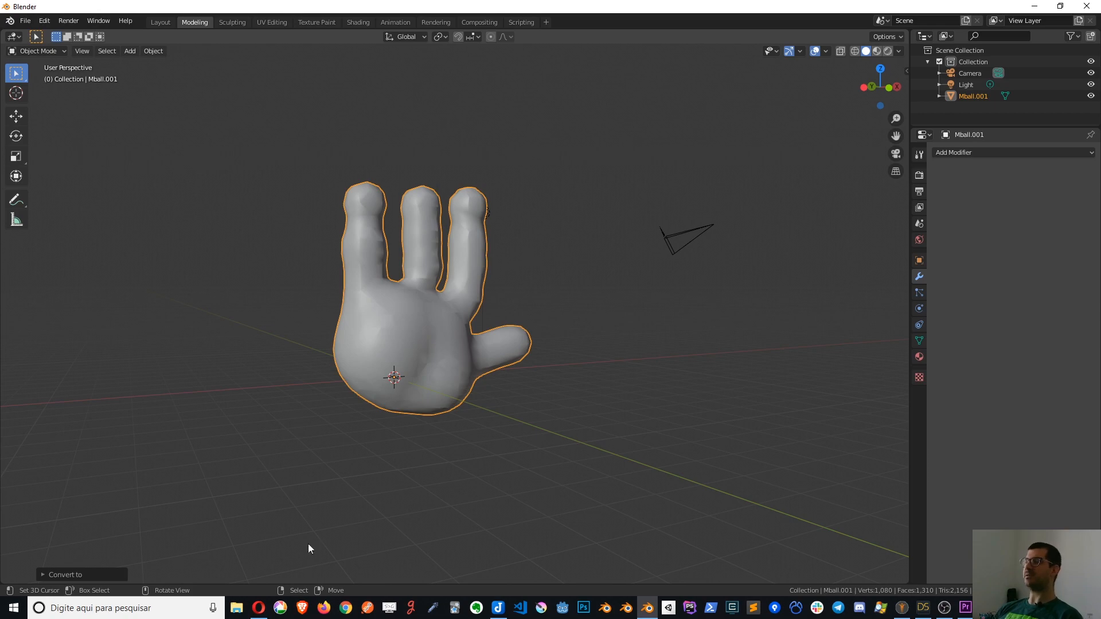
# - Switch to DAZ Studio and repose the Genesis 8 Male figure by pulling on its body
pyautogui.click(925, 609)
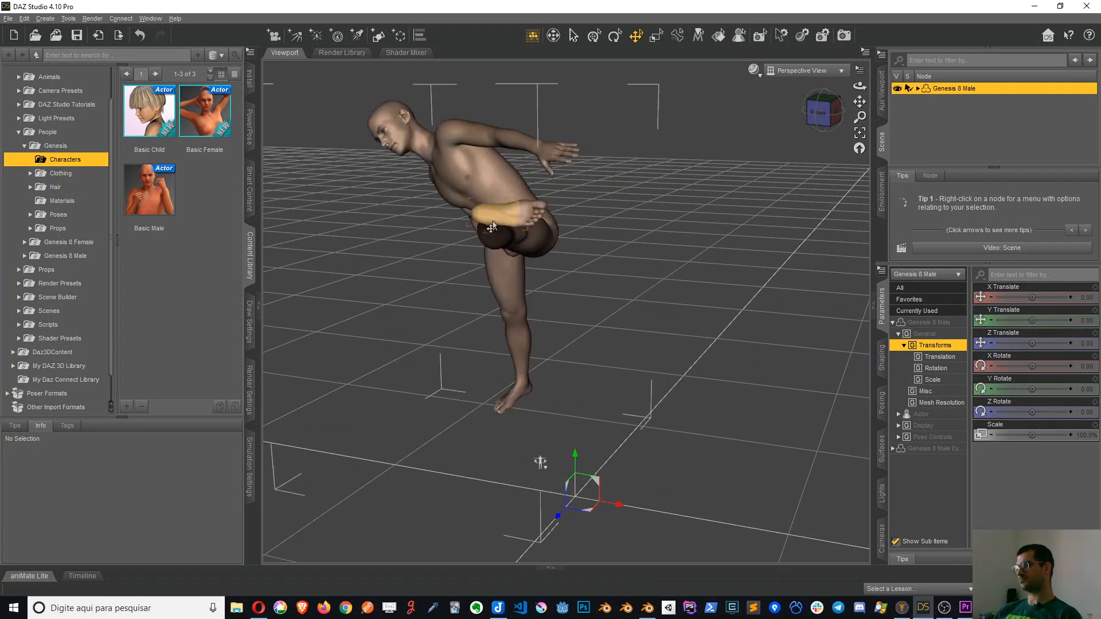
pyautogui.moveTo(491, 163); pyautogui.dragTo(590, 229)
# - Switch to MakeHuman and reduce the torso's Move horizontally value to near its minimum
pyautogui.click(902, 608)
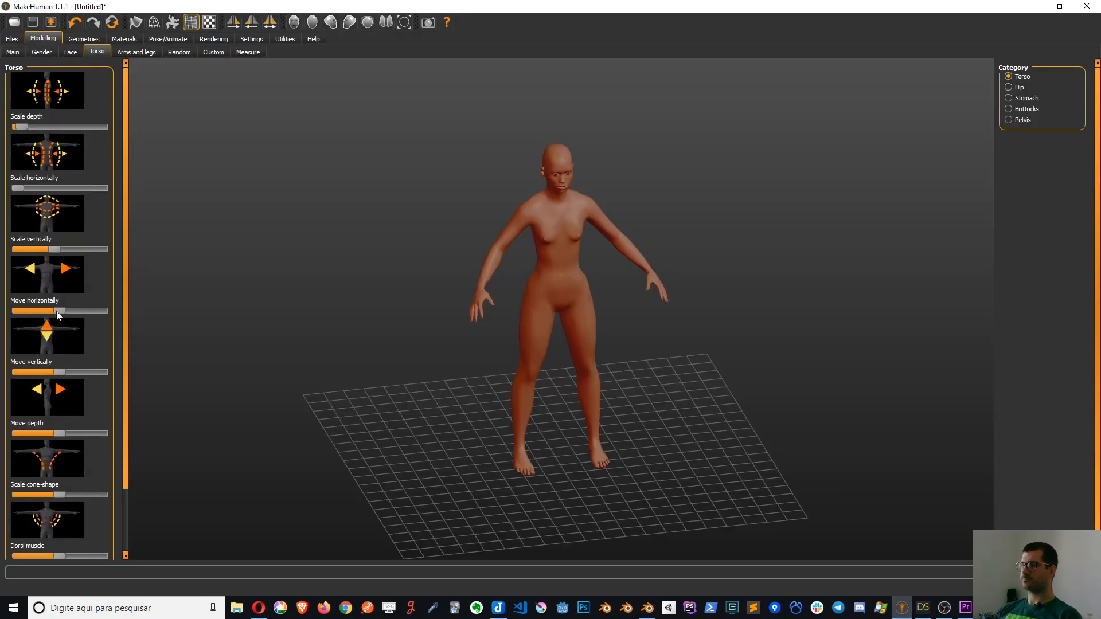
pyautogui.moveTo(56, 311); pyautogui.dragTo(18, 311)
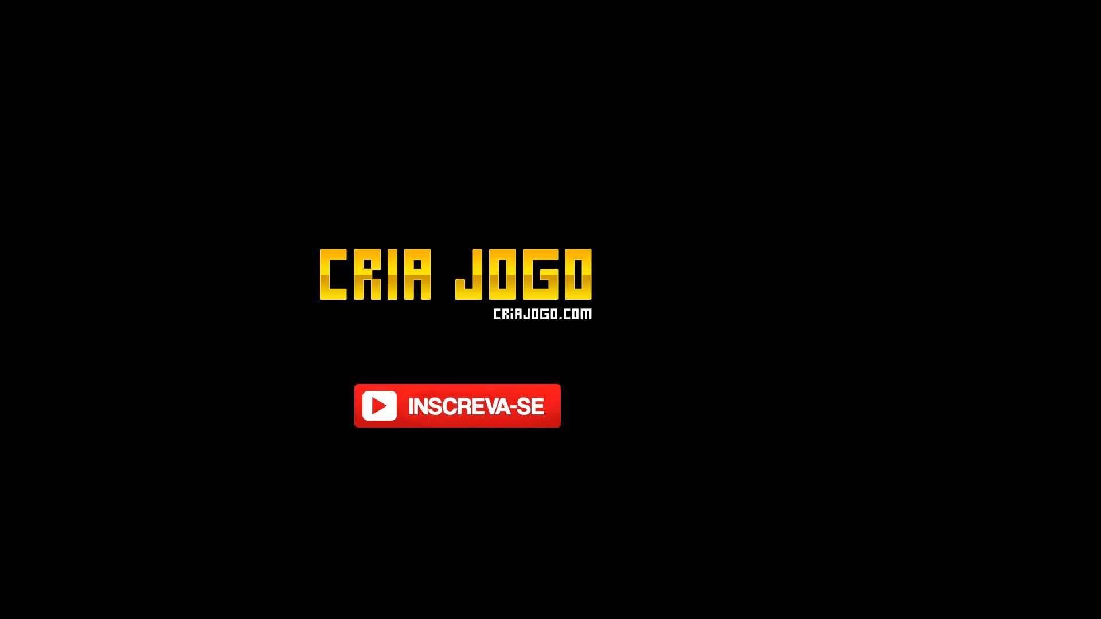